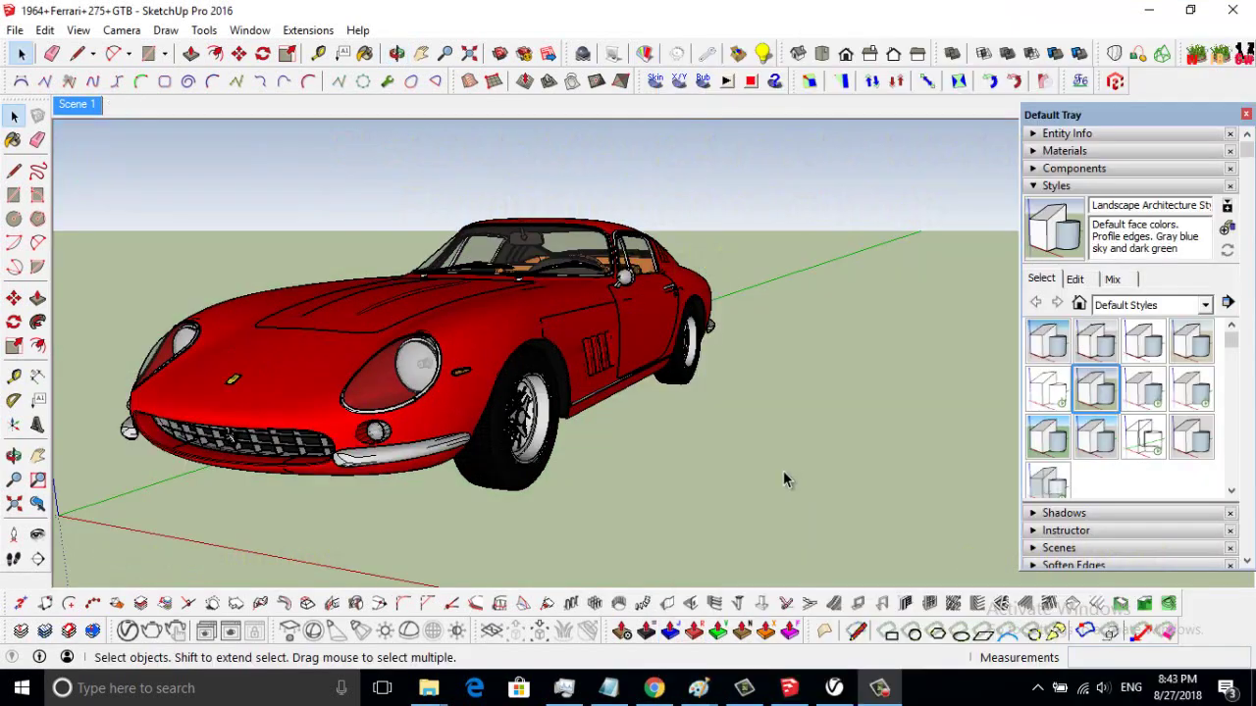
- Place a V-Ray Dome Light beside the Ferrari and show its settings in the Asset Editor
click(405, 634)
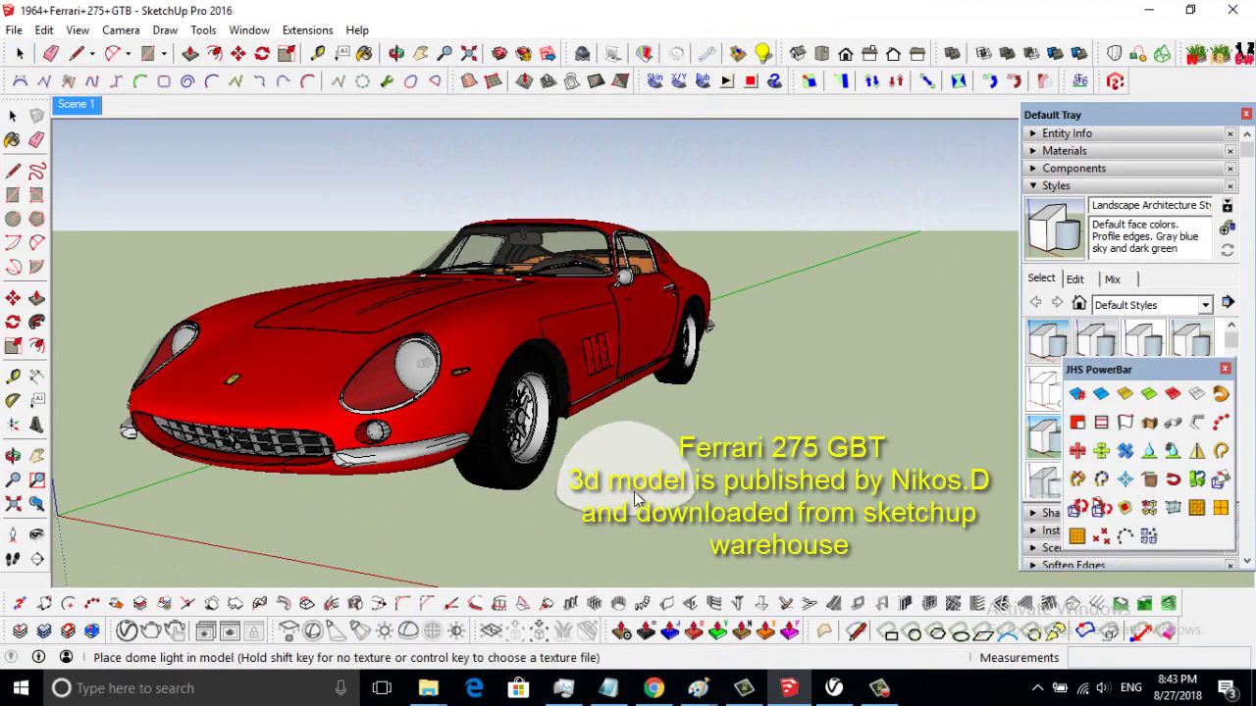
click(629, 503)
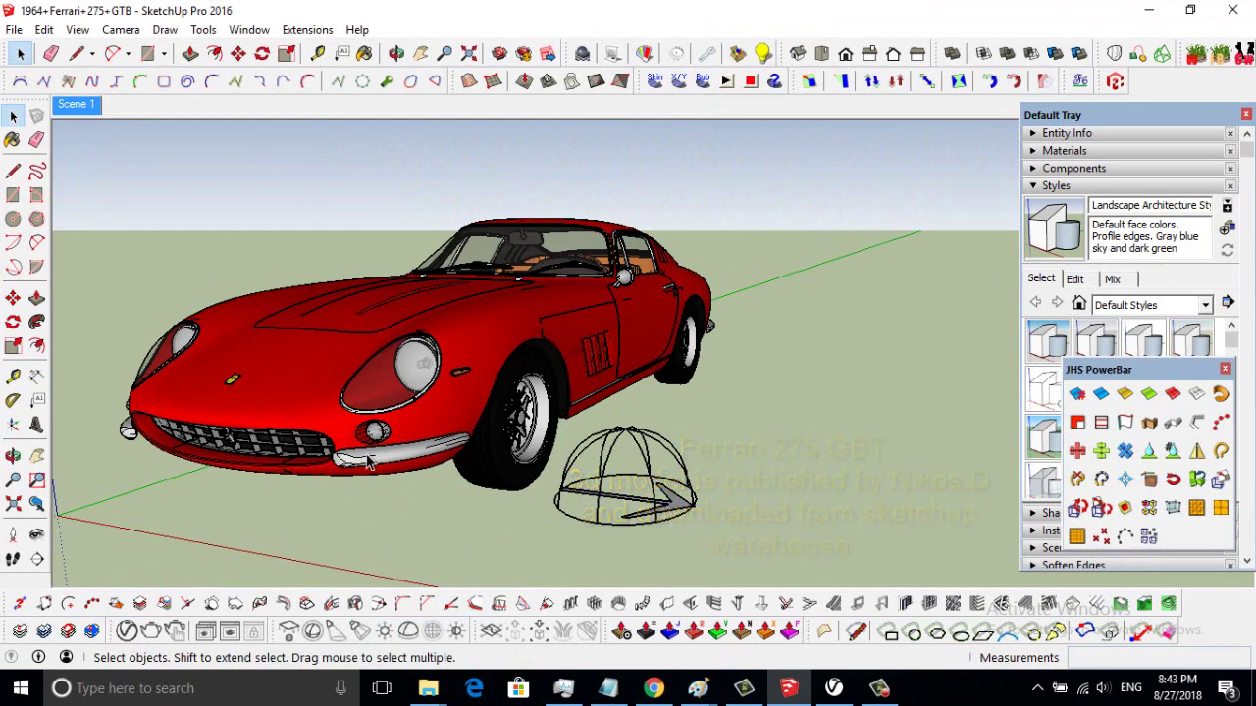
click(127, 631)
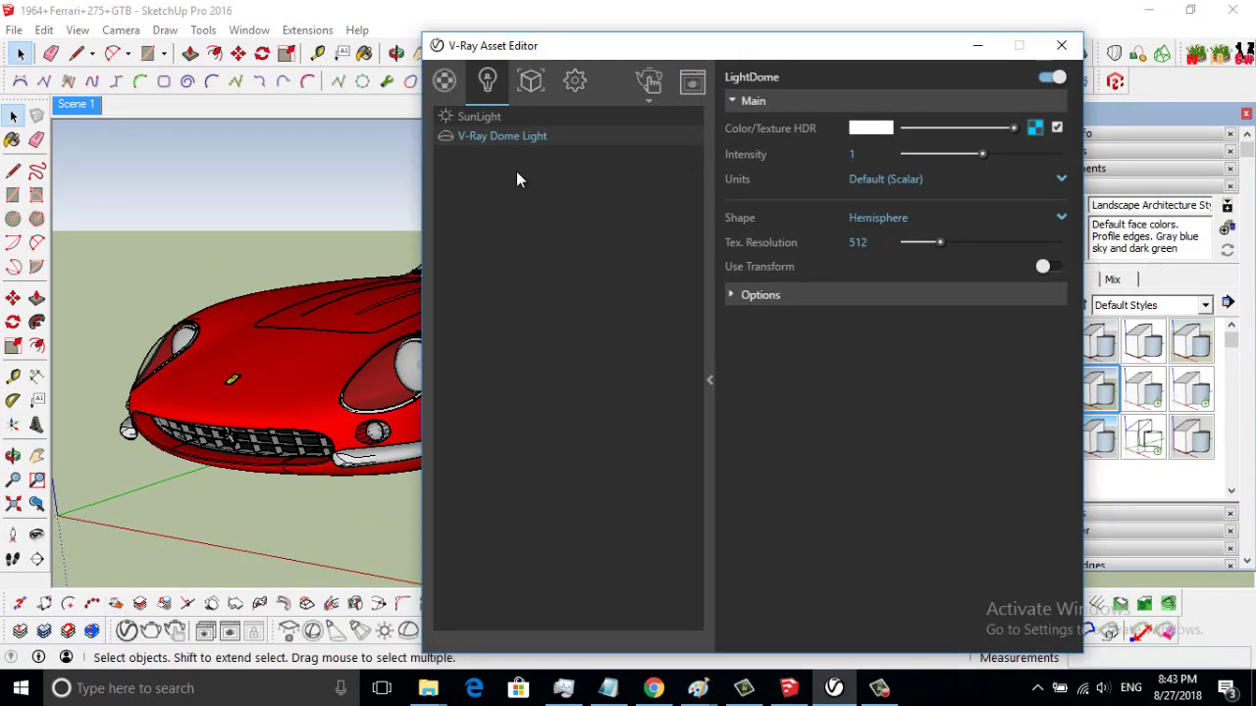
- Load the schadowplatz_8k HDRI file into the dome light's Color/Texture HDR slot
click(1035, 127)
click(1044, 342)
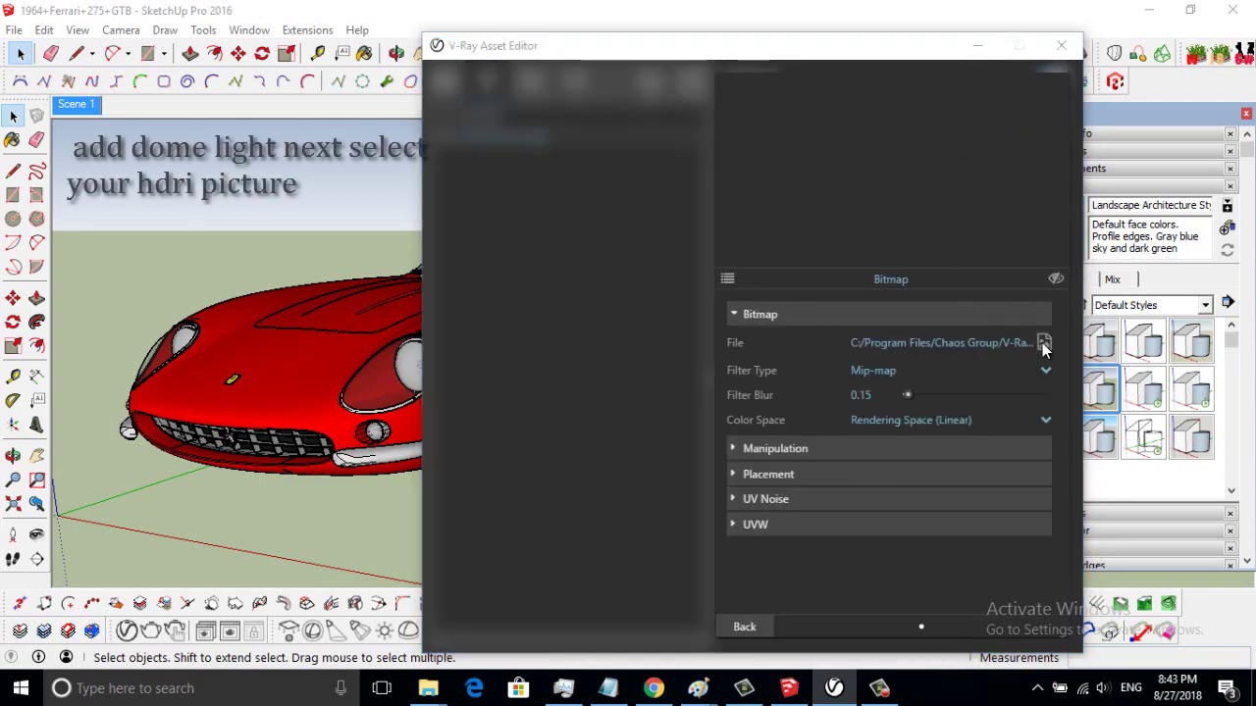
click(411, 69)
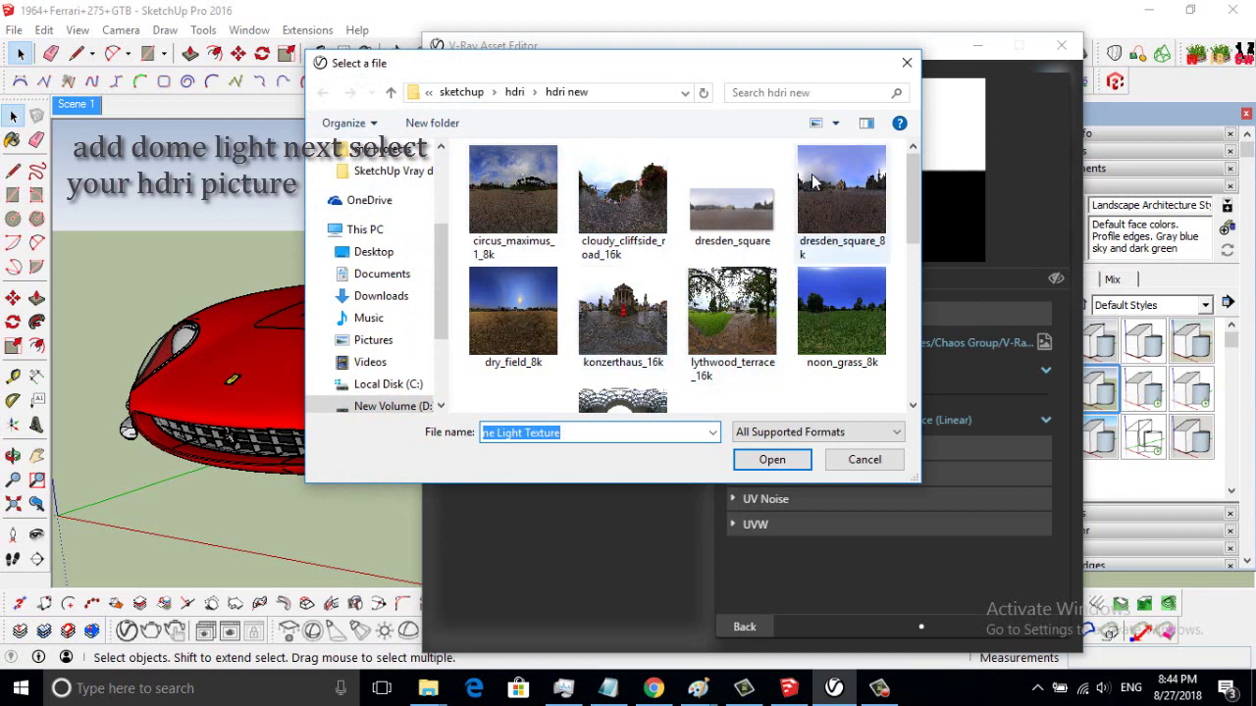
drag(902, 211, 903, 294)
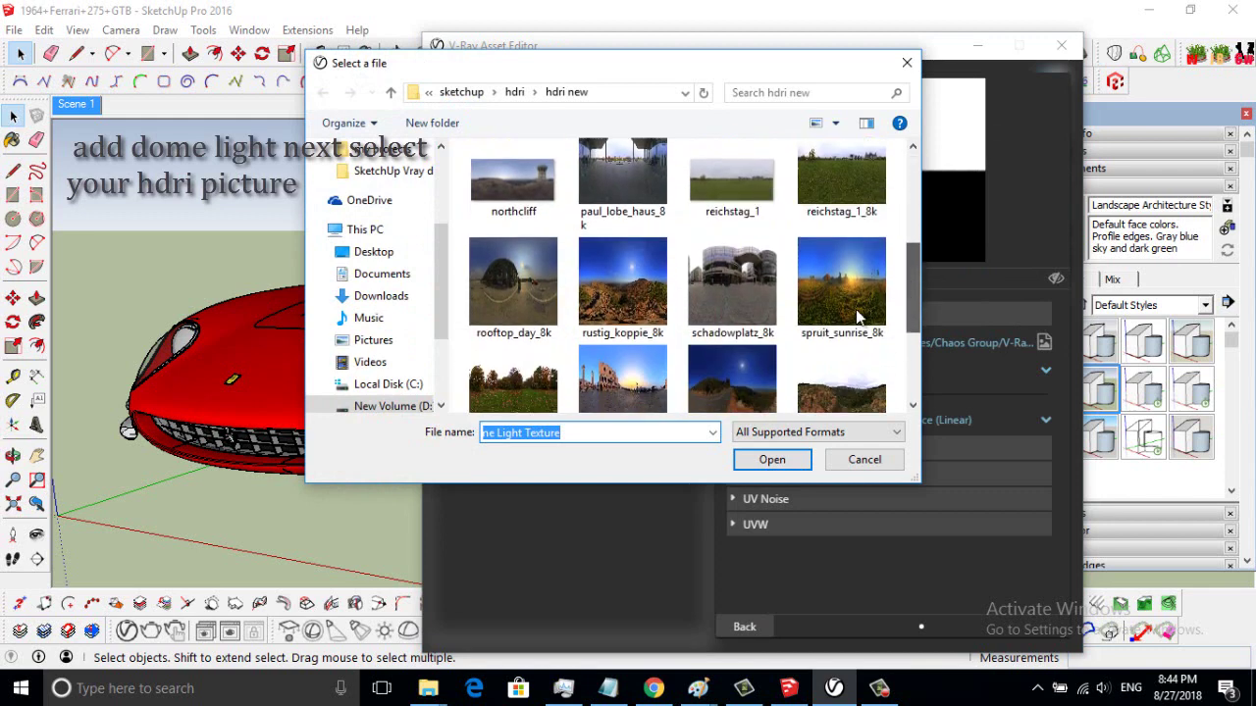
click(736, 293)
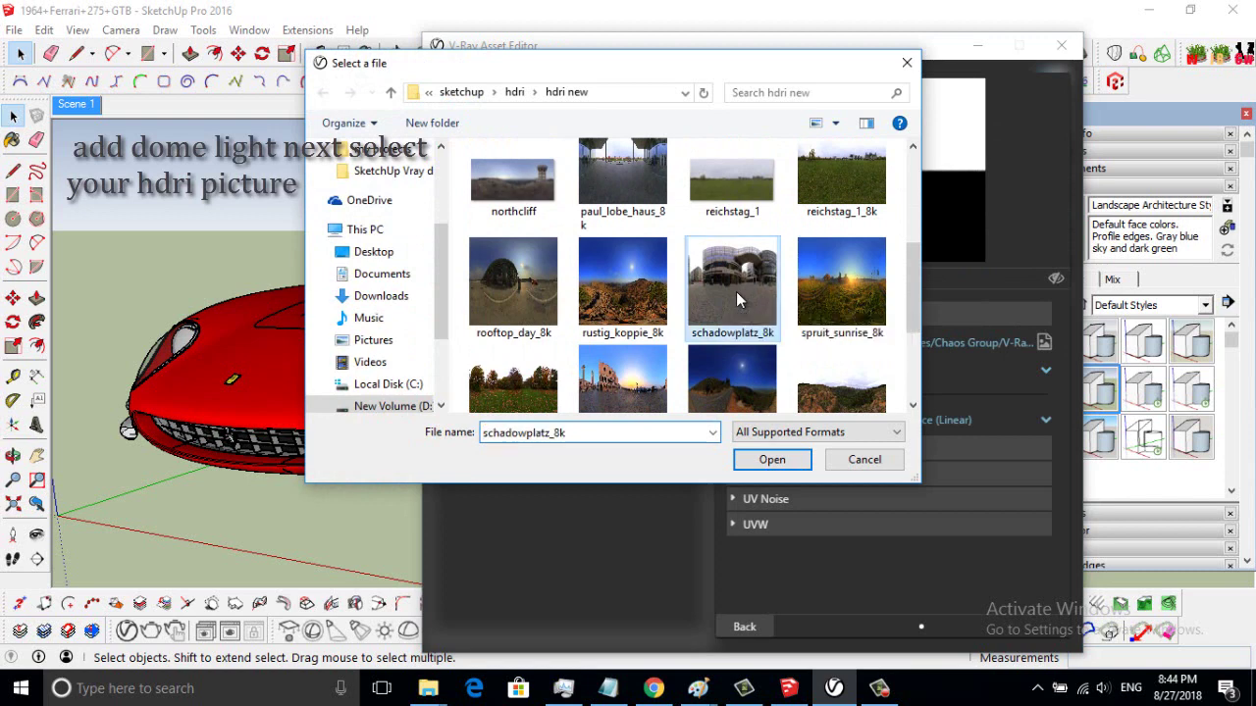
click(785, 462)
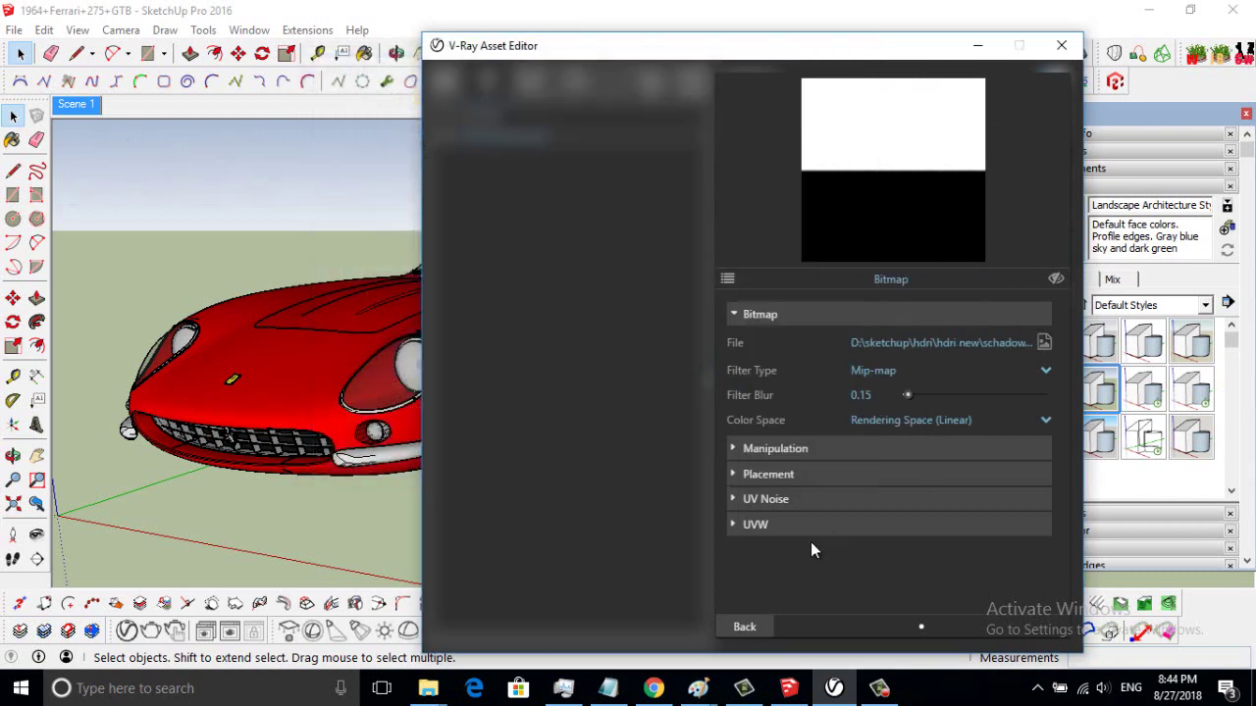
- Return to the main dome light settings and start a Render
click(746, 628)
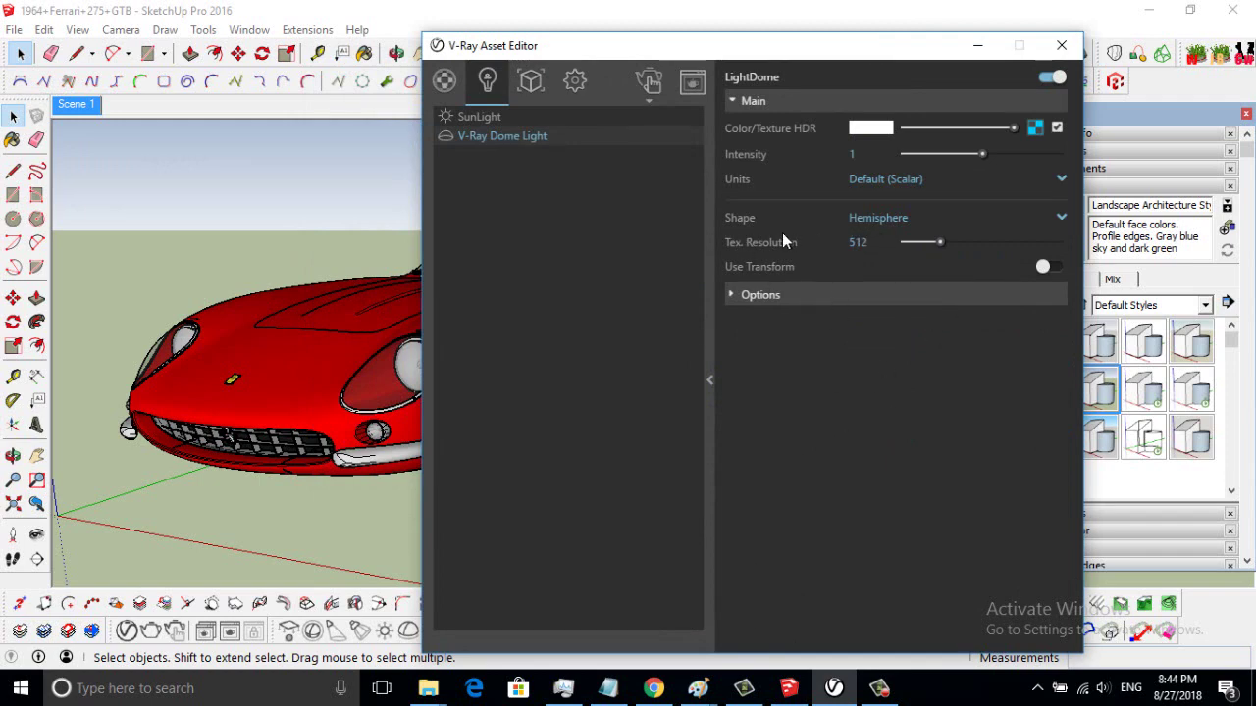
click(647, 98)
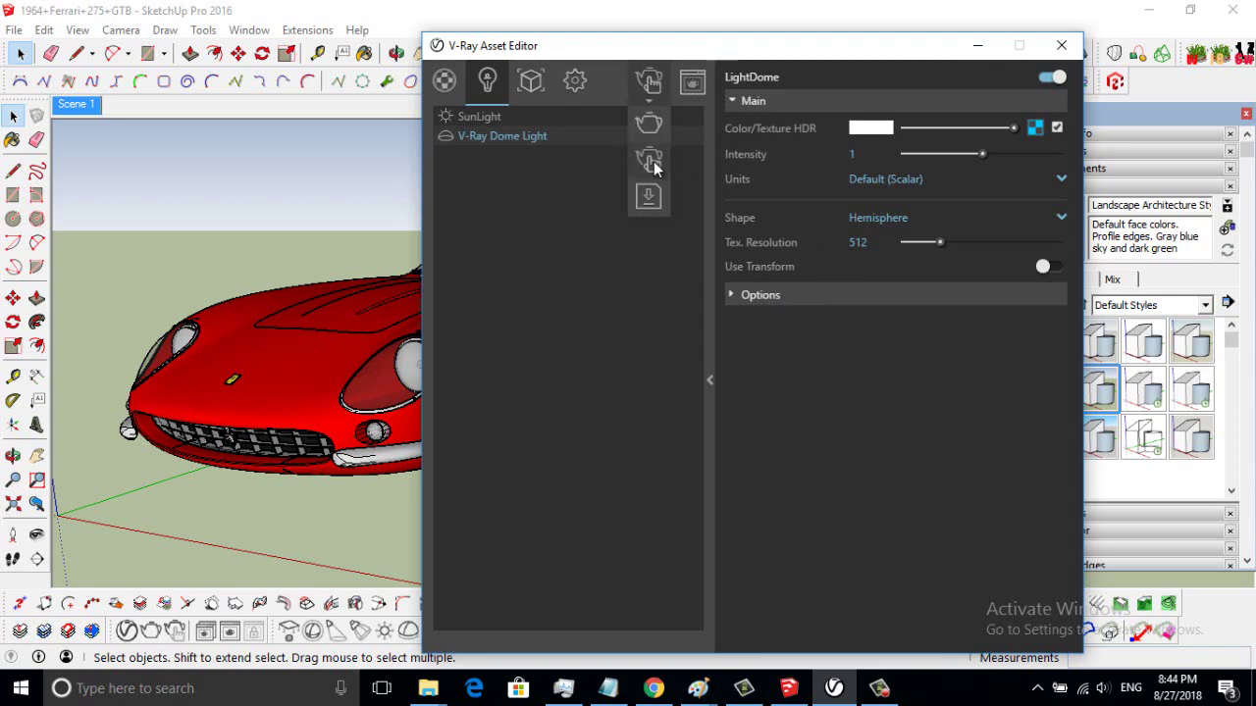
click(649, 123)
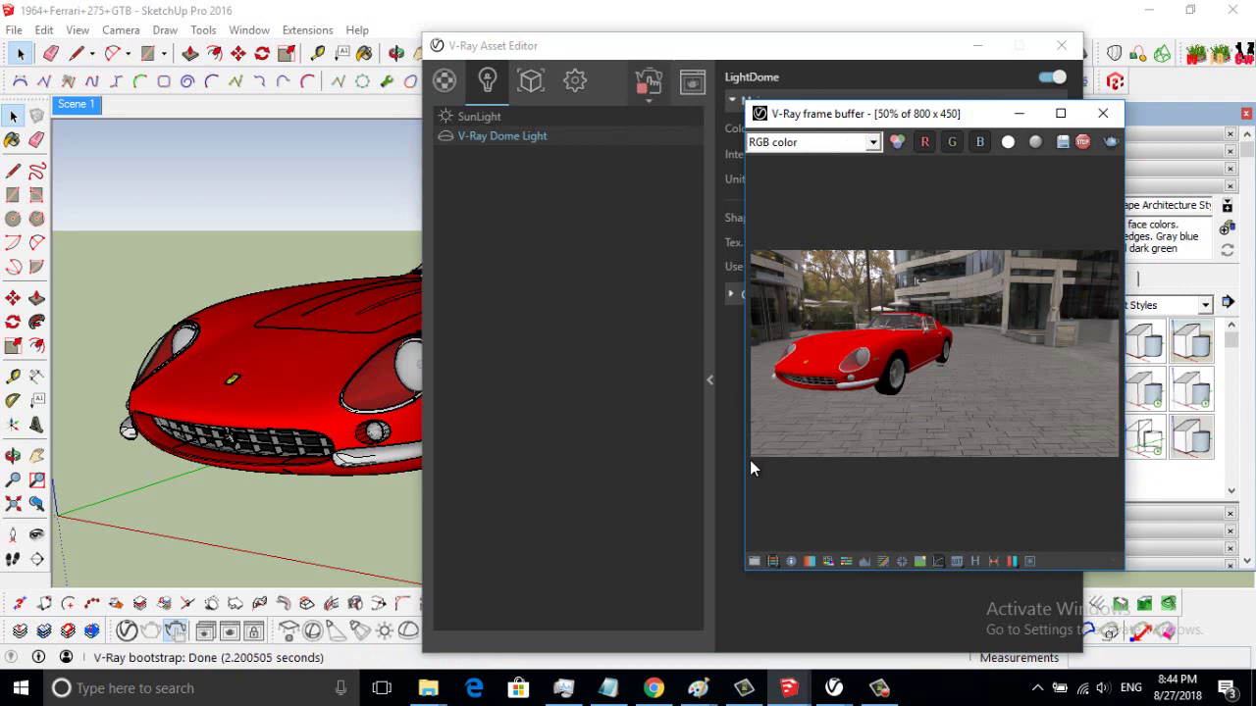
- Enlarge the V-Ray frame buffer and view the Ferrari render at 100%
click(655, 436)
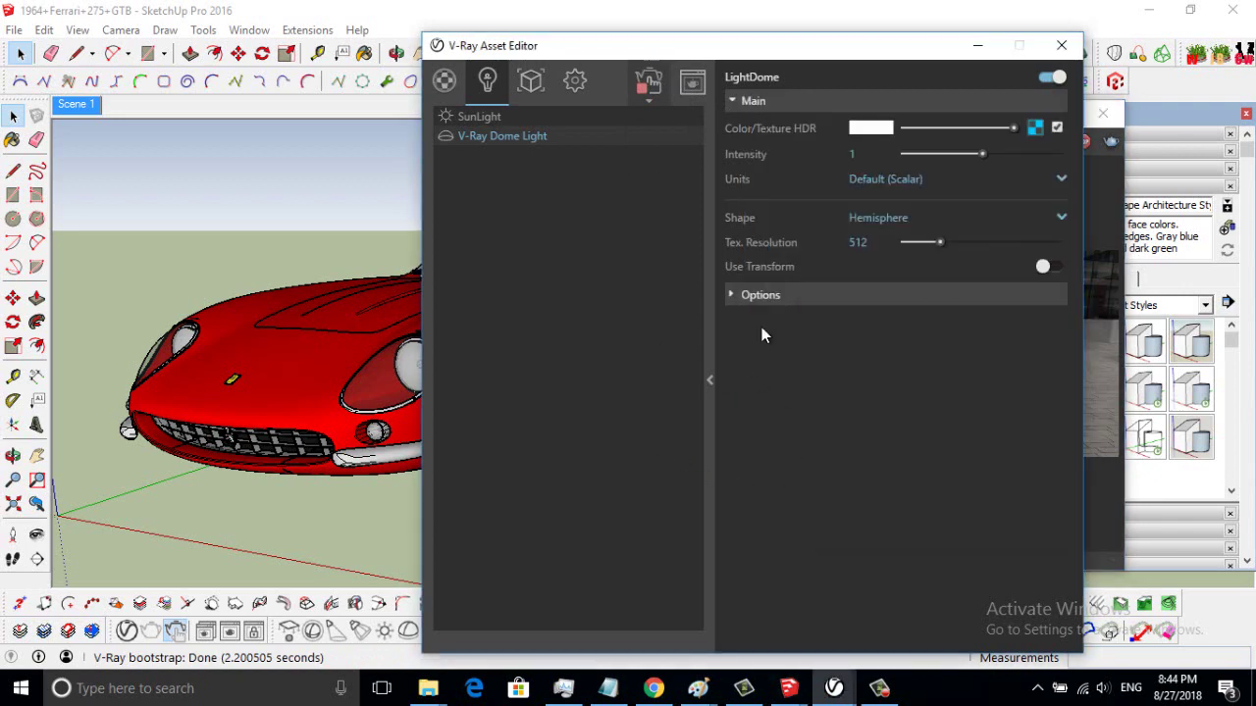
click(1115, 216)
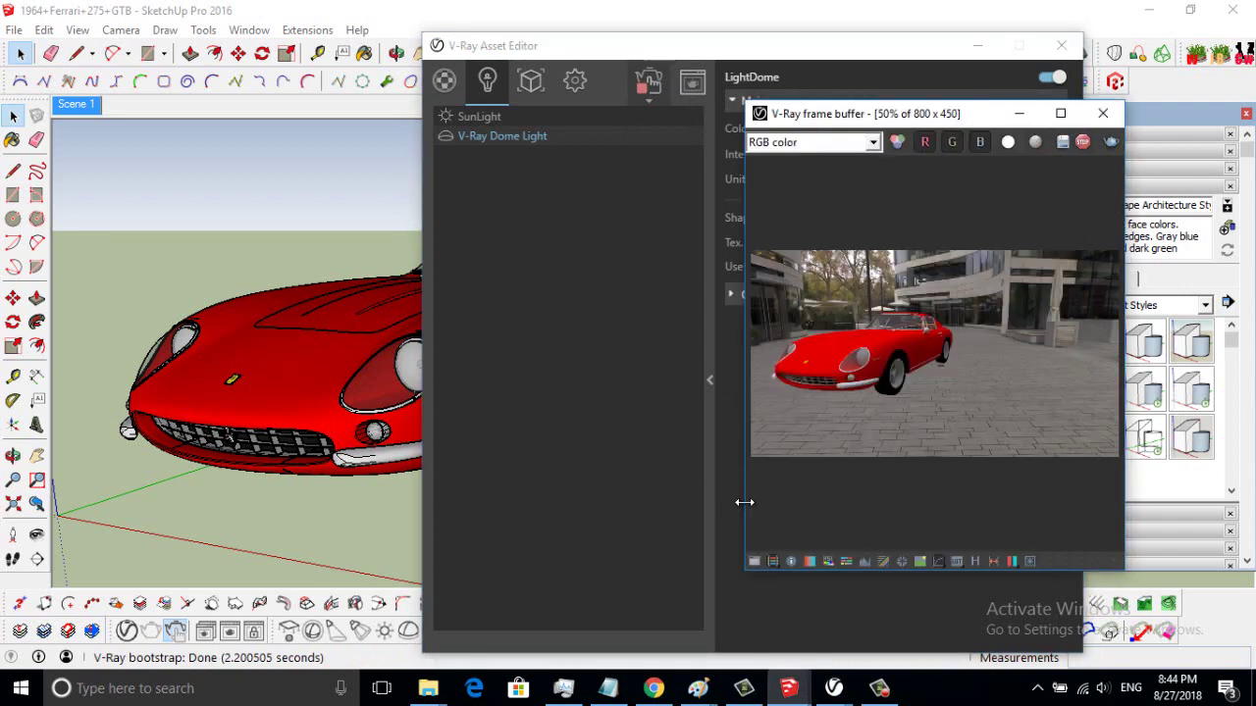
drag(743, 501, 412, 459)
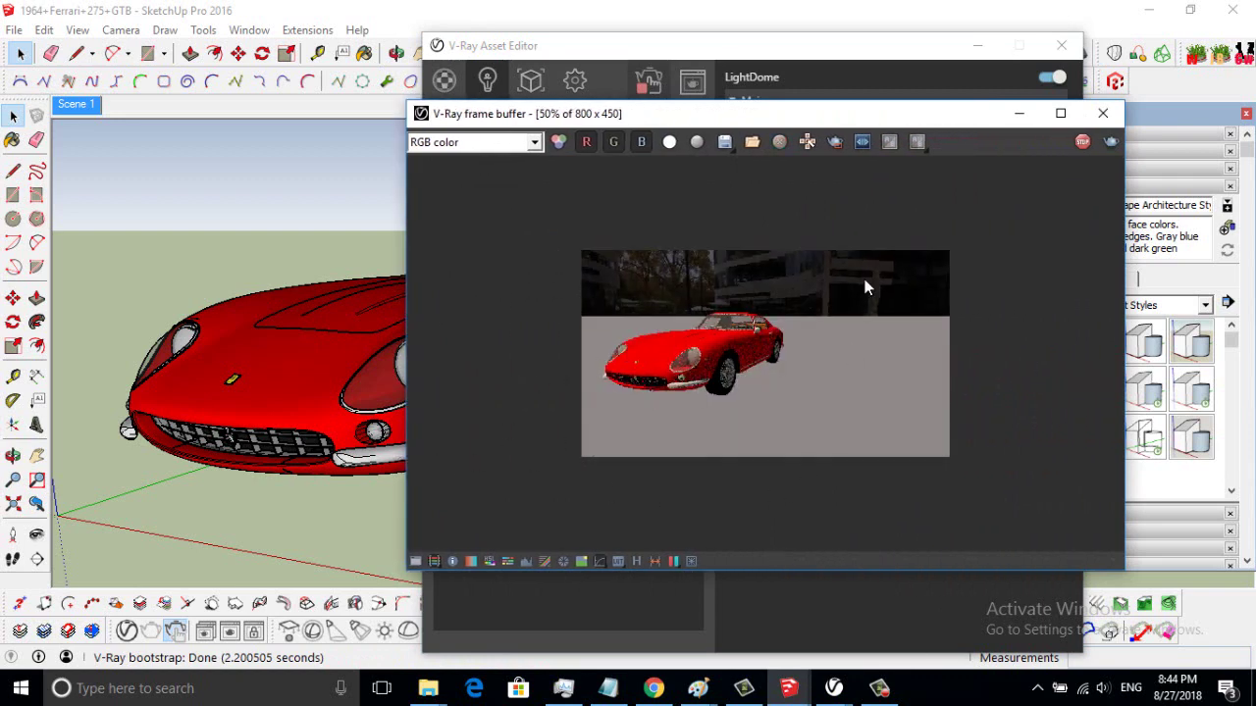
drag(928, 121, 935, 92)
double_click(711, 257)
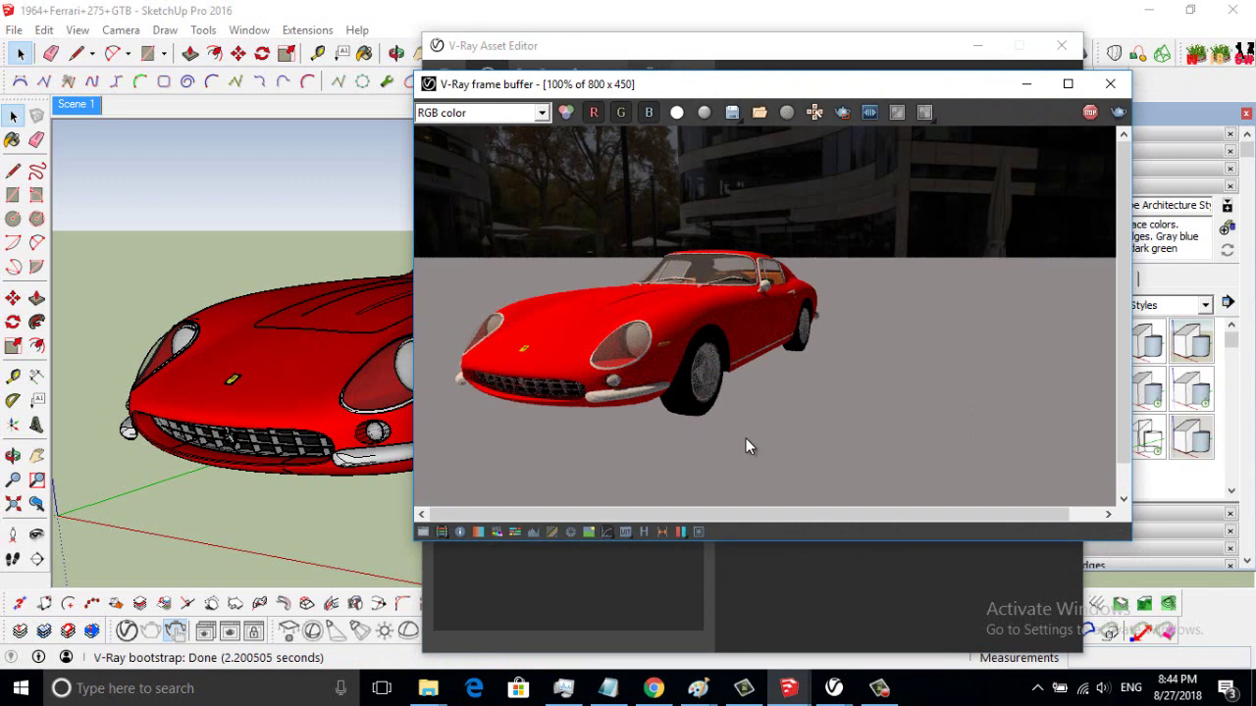
scroll(746, 438, down, 2)
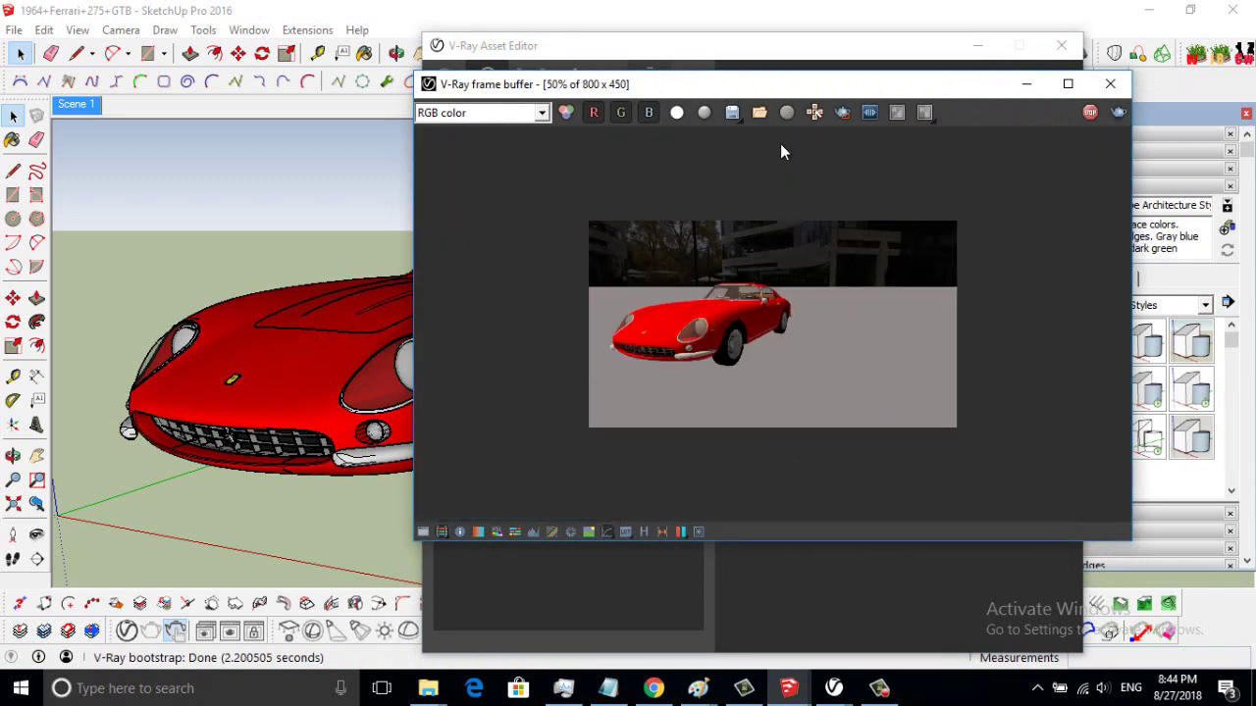
- Set the LightDome shape to Sphere and render the scene
click(780, 46)
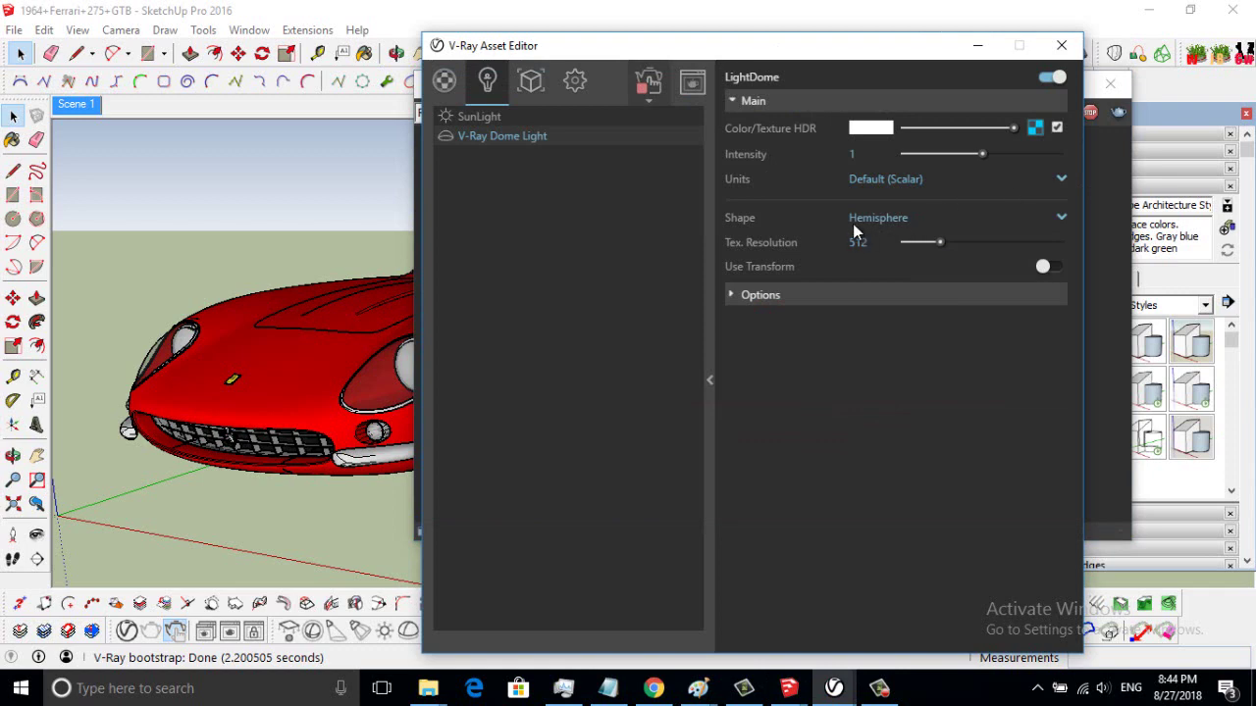
click(1062, 217)
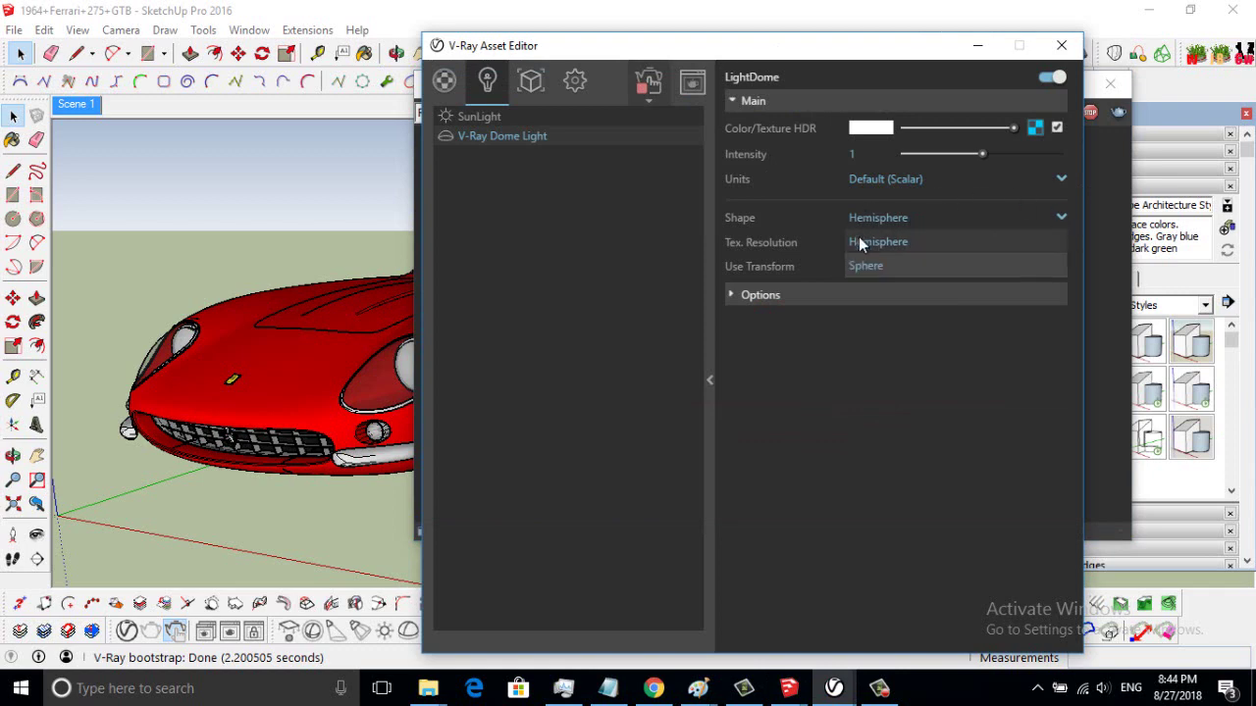
click(860, 266)
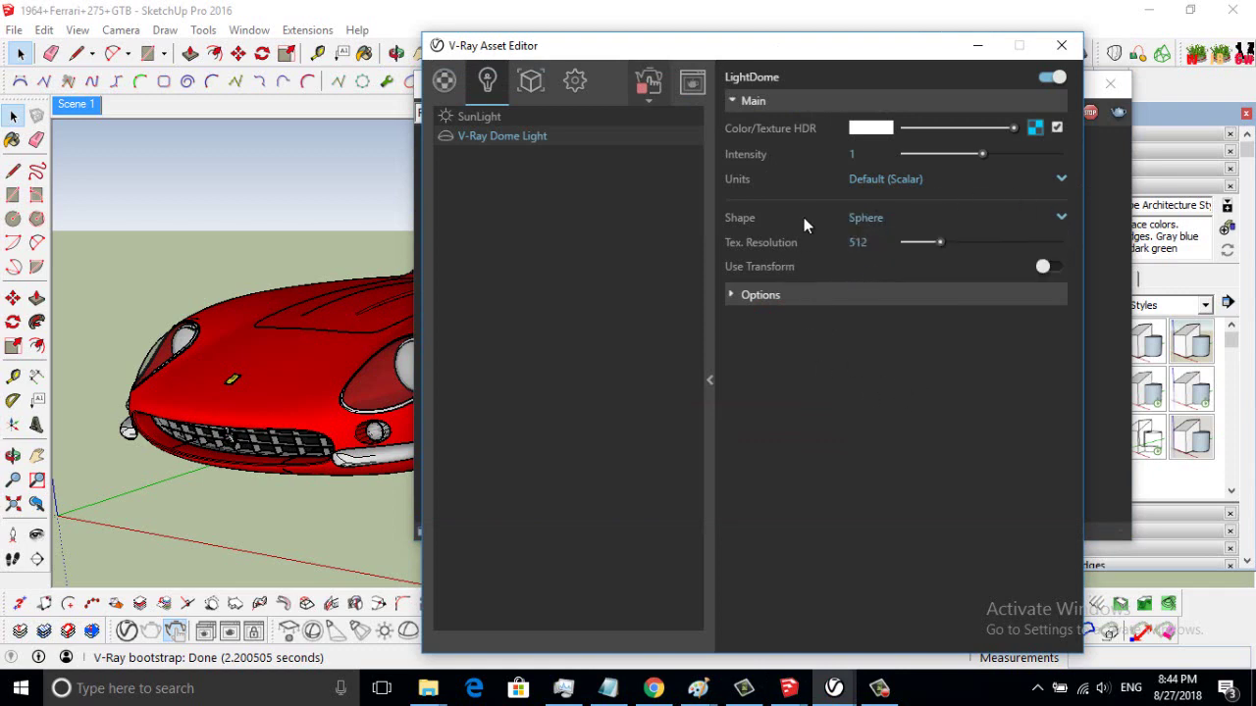
click(691, 88)
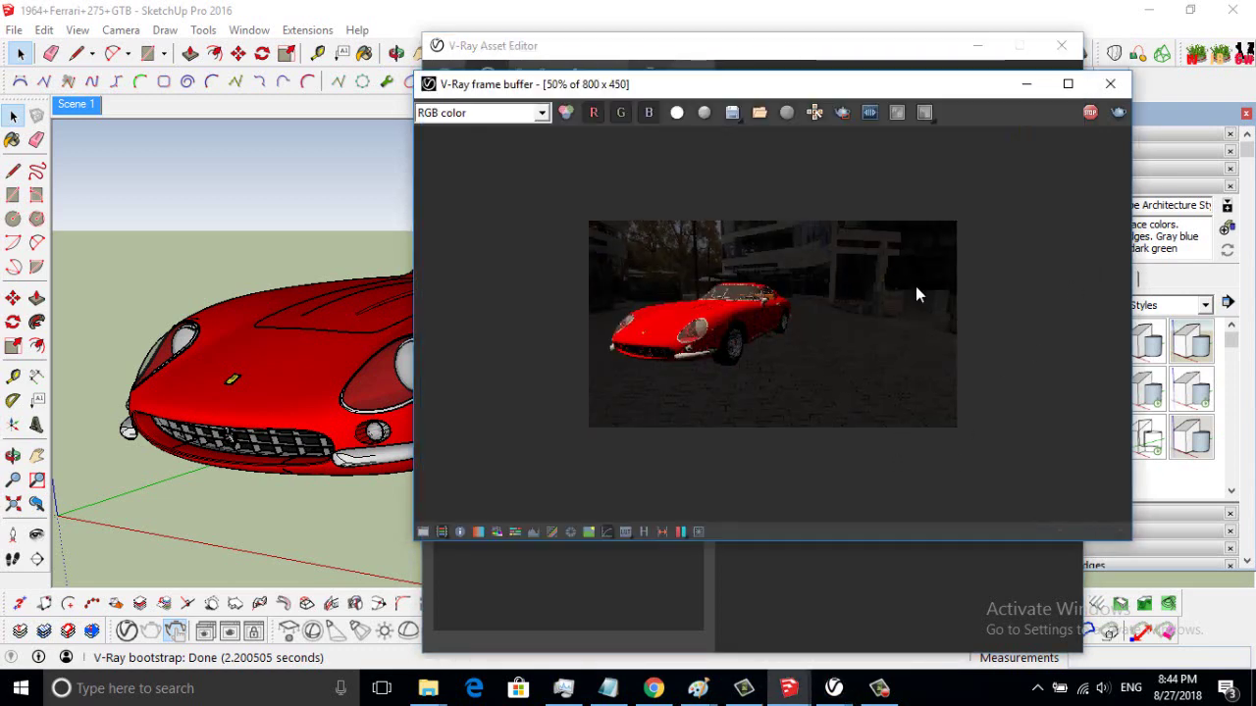
- Render the scene again and return to the dome light settings
click(841, 46)
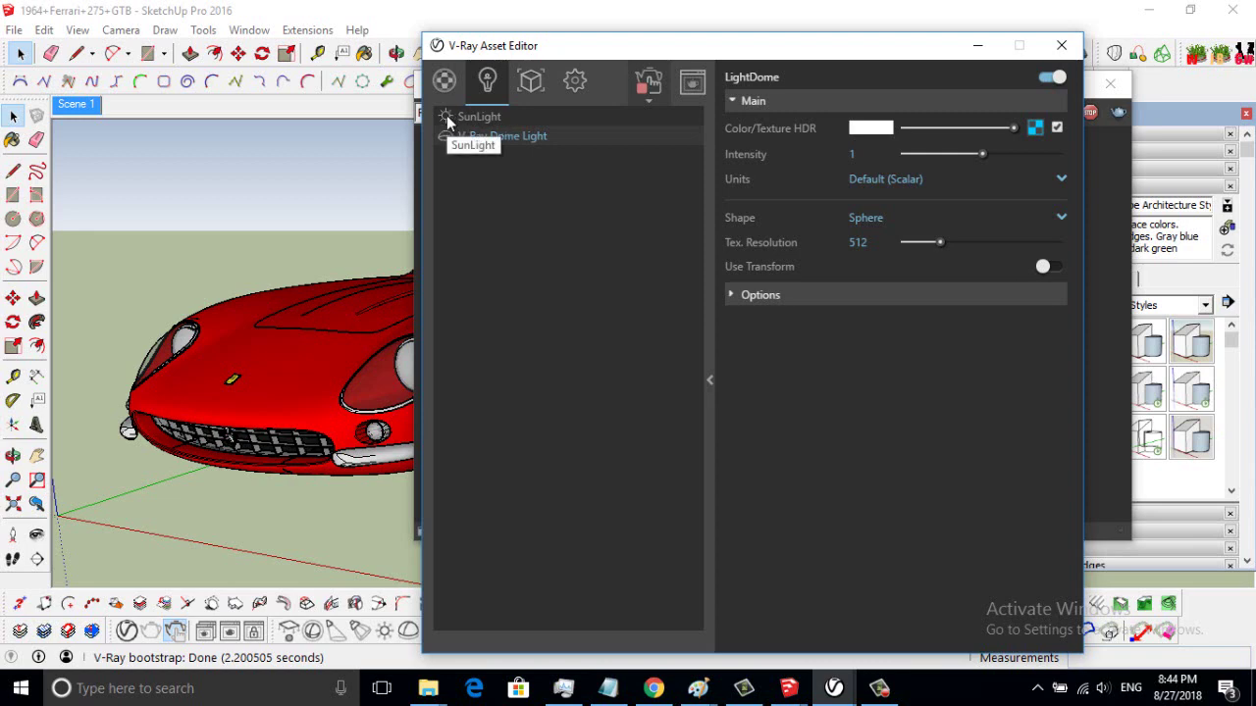
click(685, 88)
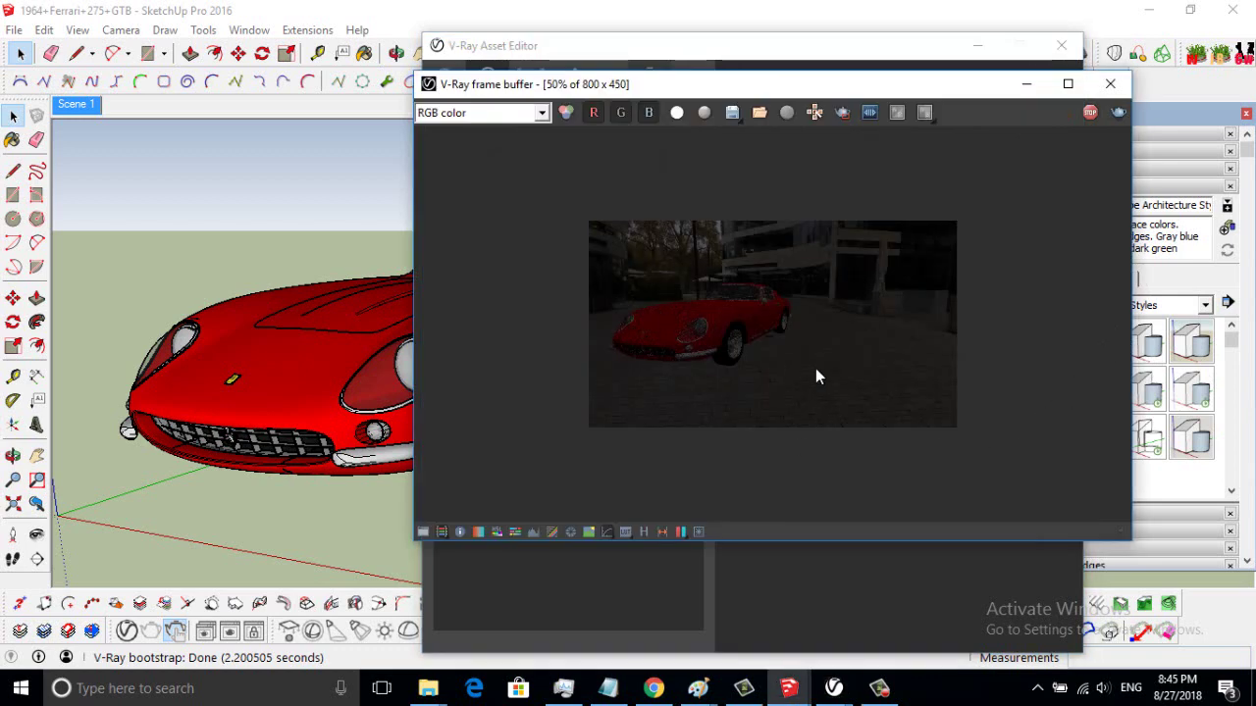
click(738, 47)
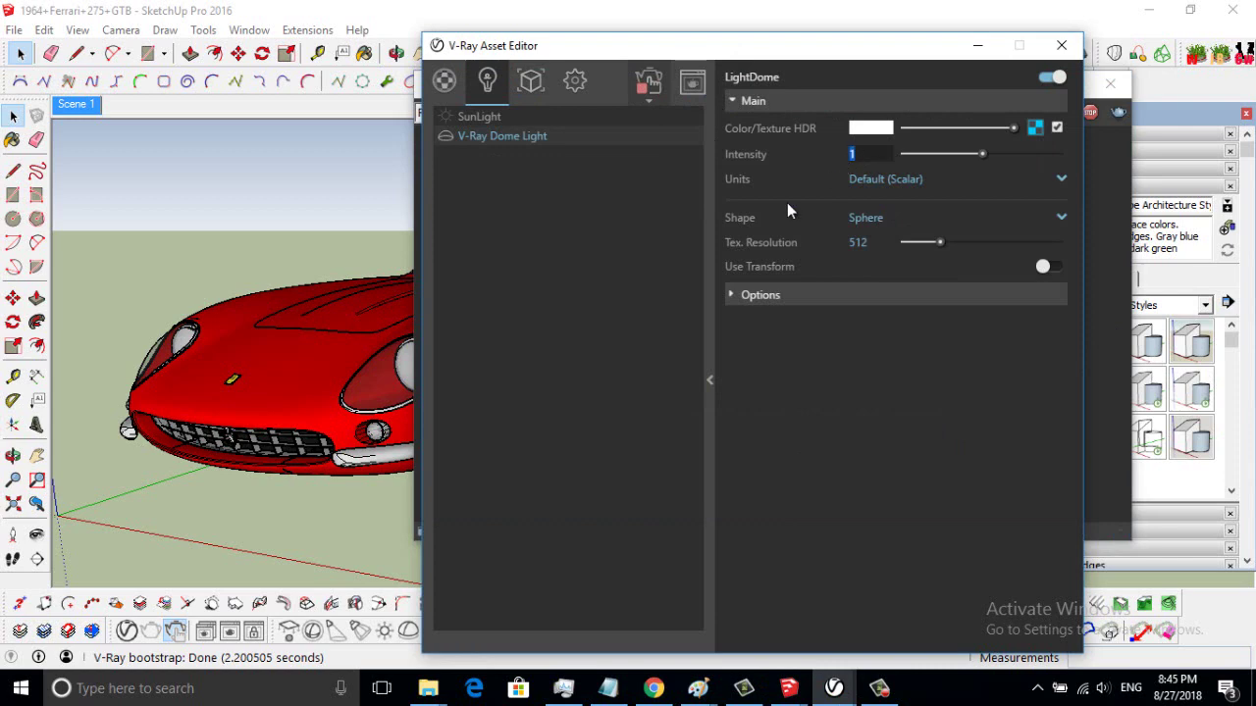
- Set the LightDome intensity to 15 and render
text(15)
key(Return)
click(1104, 242)
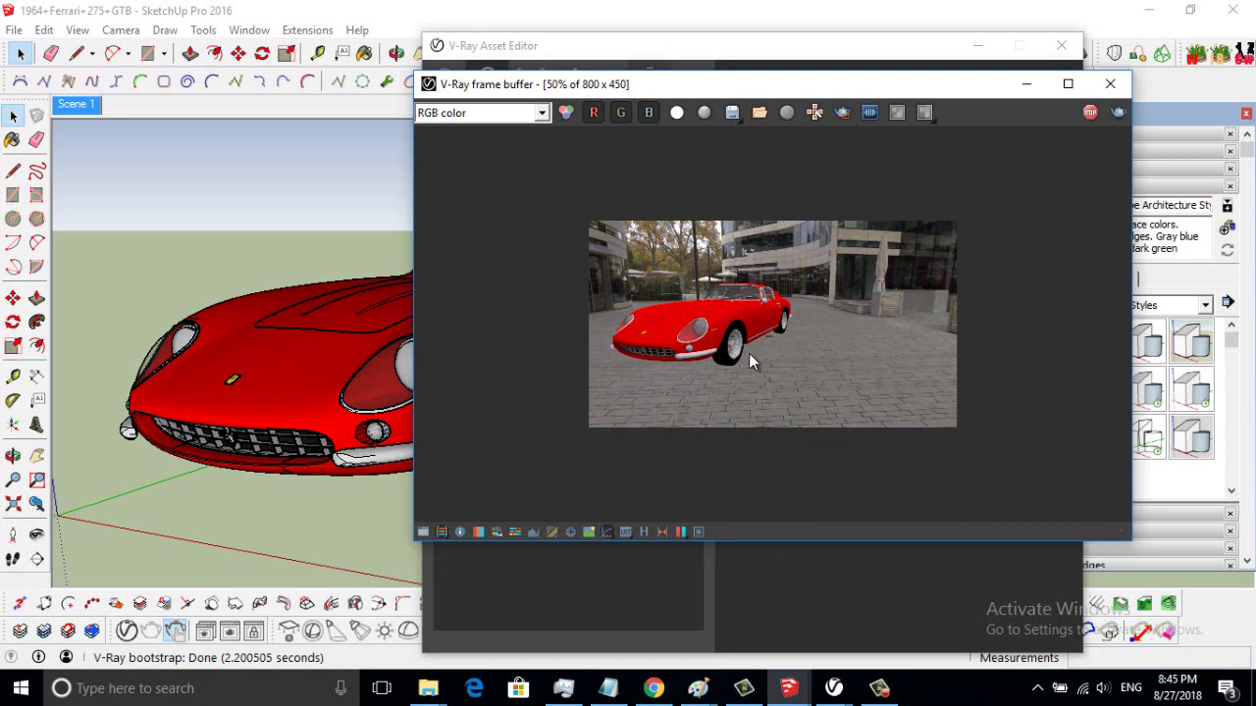
- Inspect the brighter render in the frame buffer at 100%
mouse_move(953, 86)
mouse_down()
mouse_move(960, 140)
mouse_move(959, 129)
mouse_up()
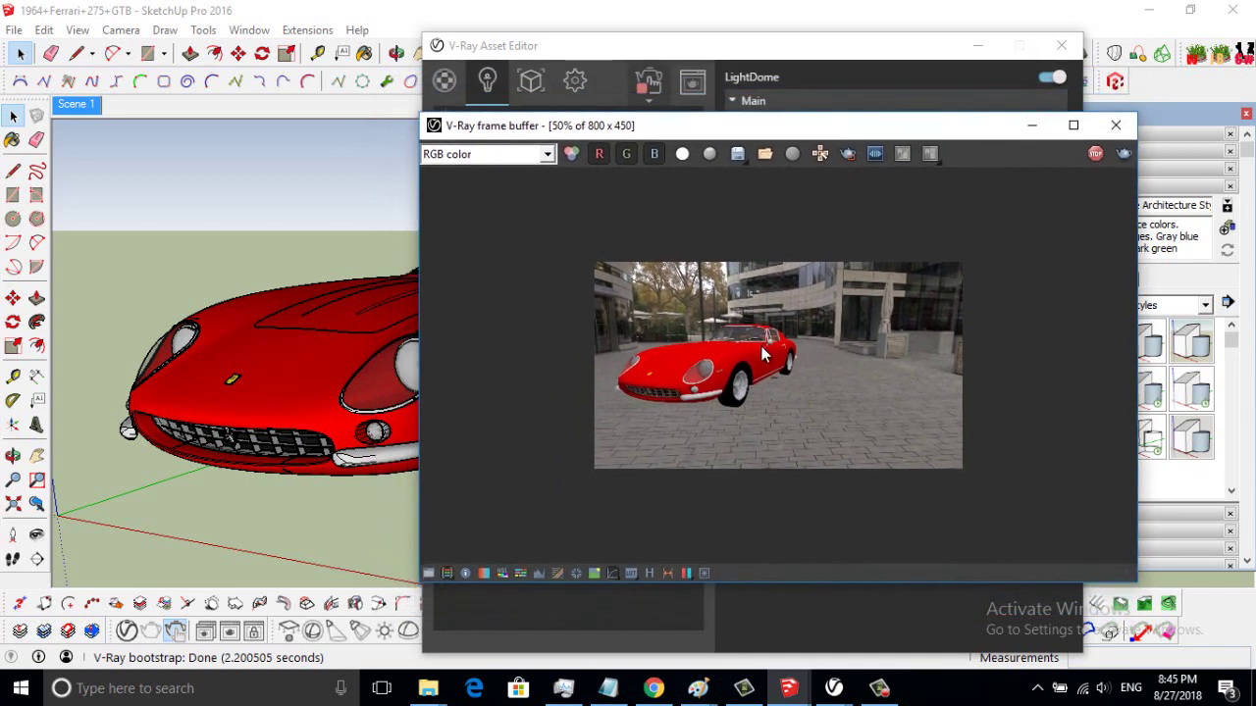
double_click(692, 412)
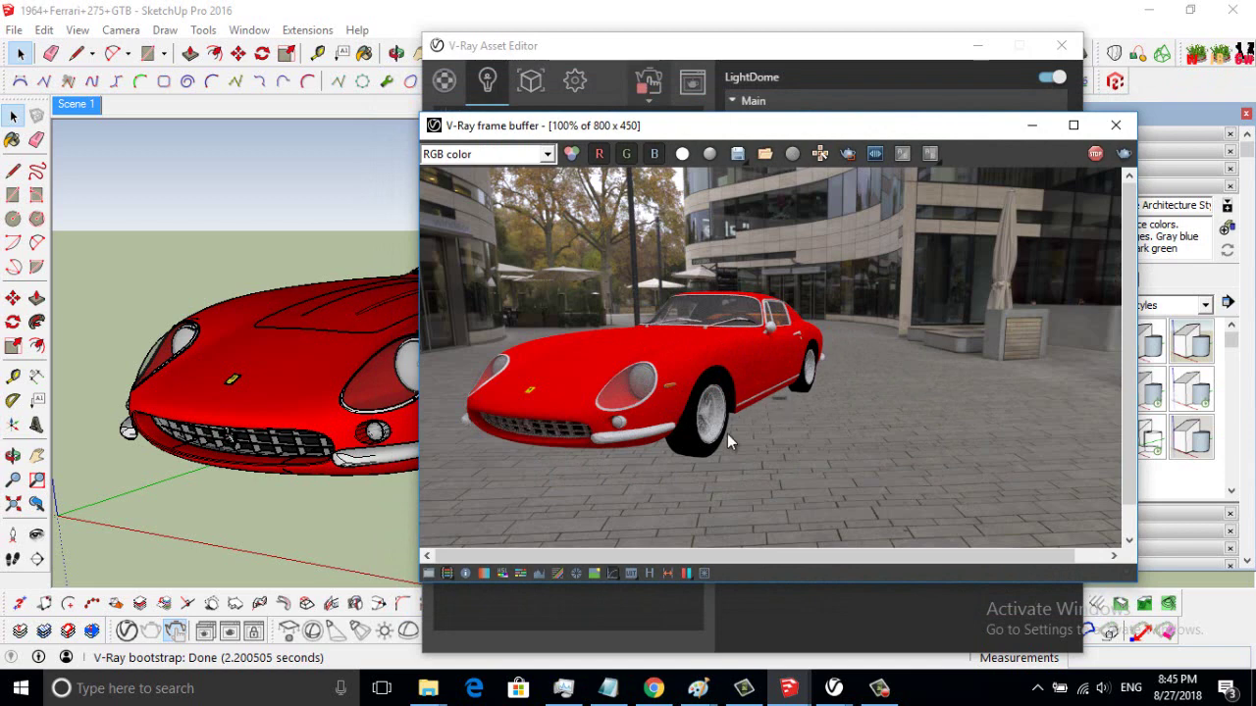
scroll(863, 201, down, 2)
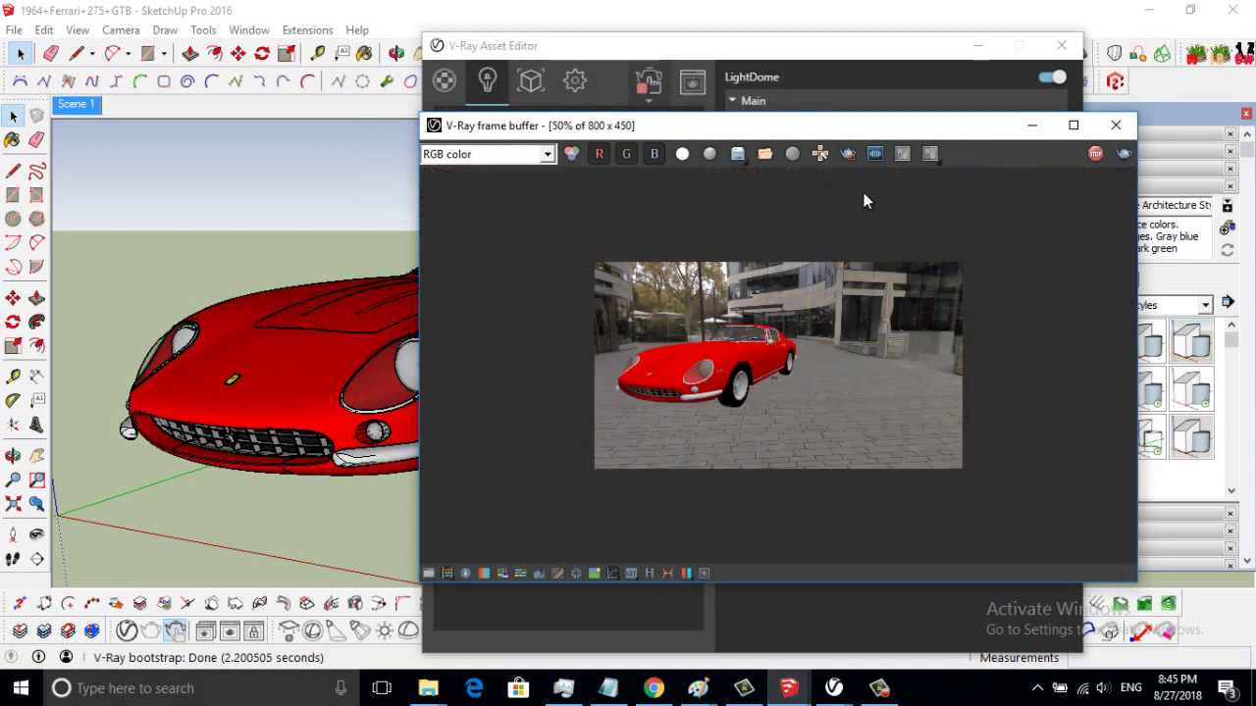
click(832, 51)
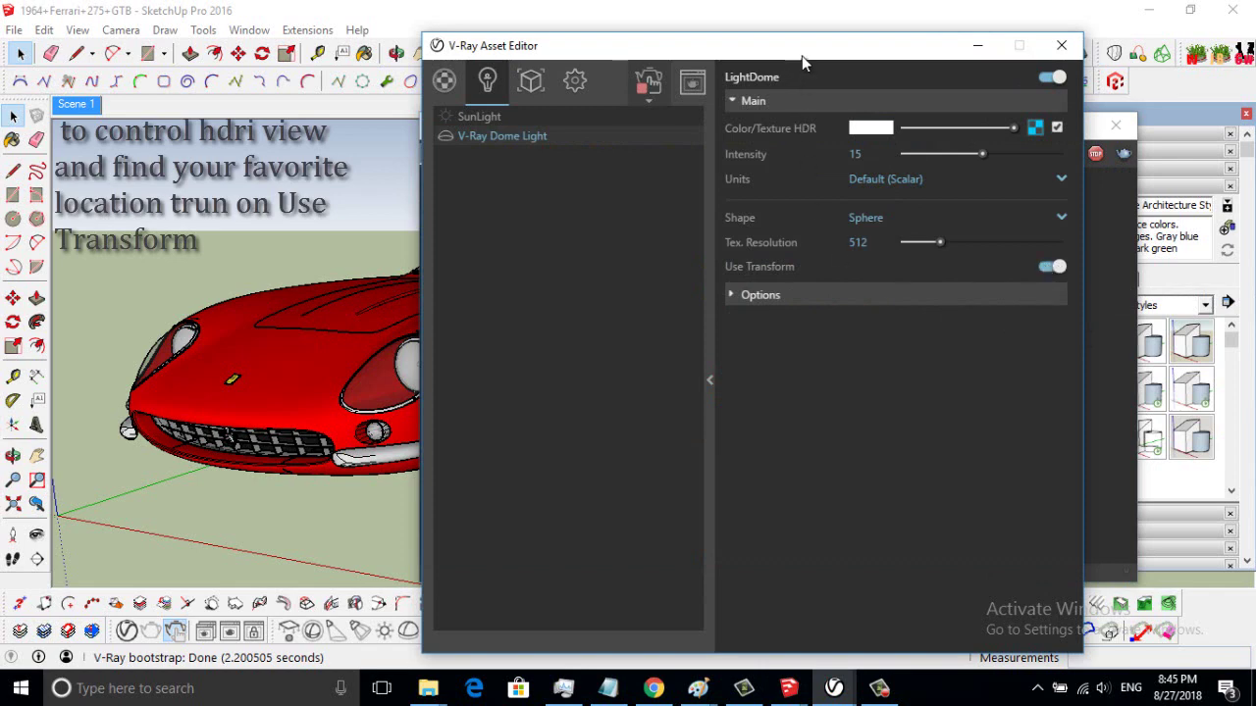
- Move the Asset Editor aside and bring the V-Ray frame buffer forward
drag(803, 61, 991, 49)
click(718, 118)
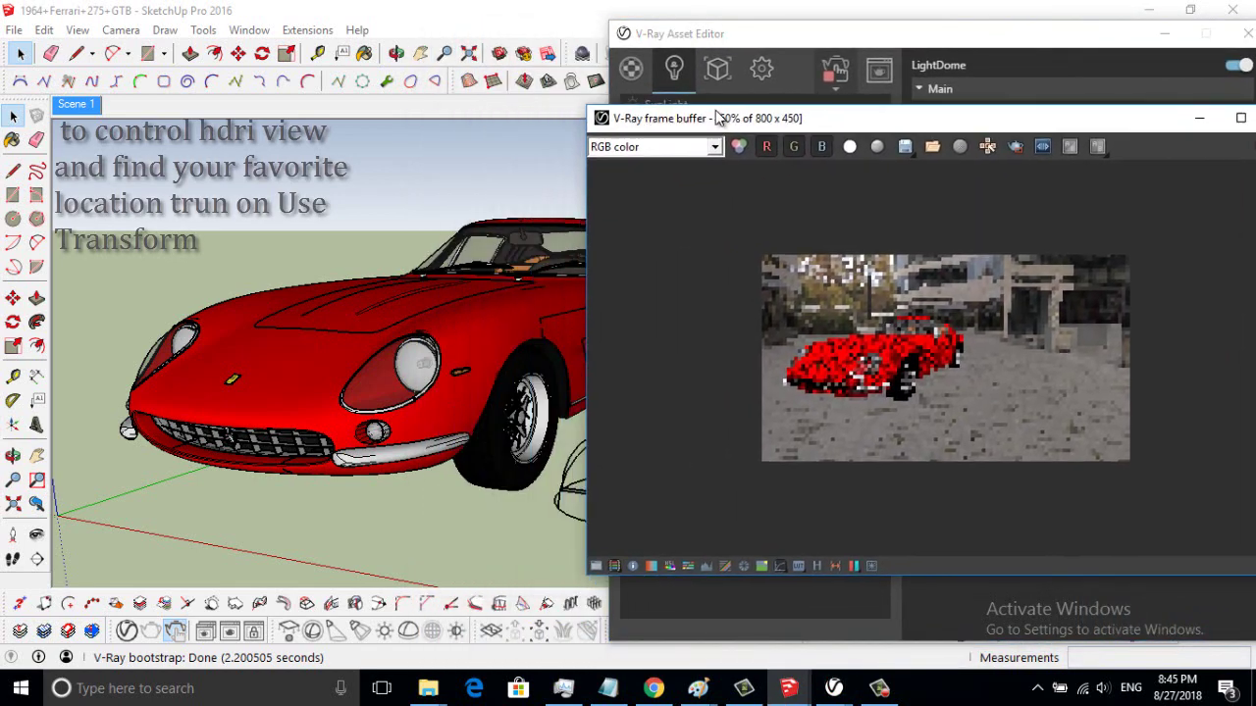
drag(718, 118, 850, 115)
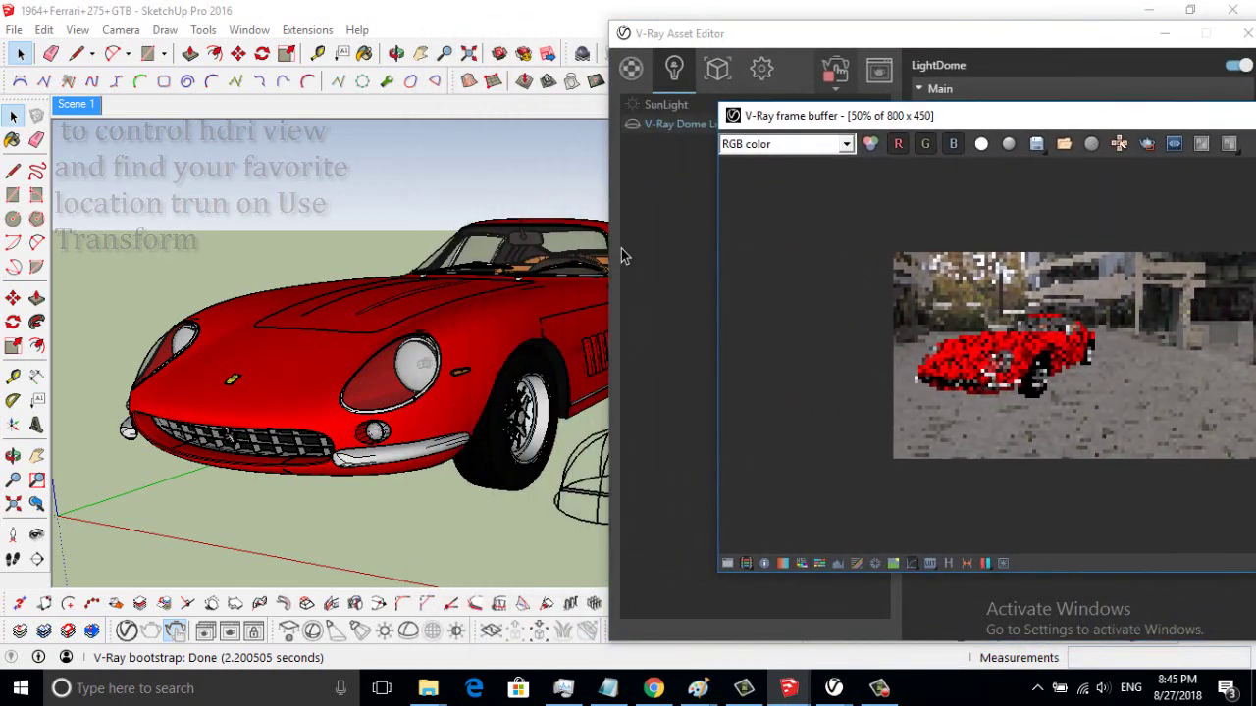
- Select the dome light in the viewport and reposition the frame buffer
click(555, 494)
click(1125, 49)
click(1163, 34)
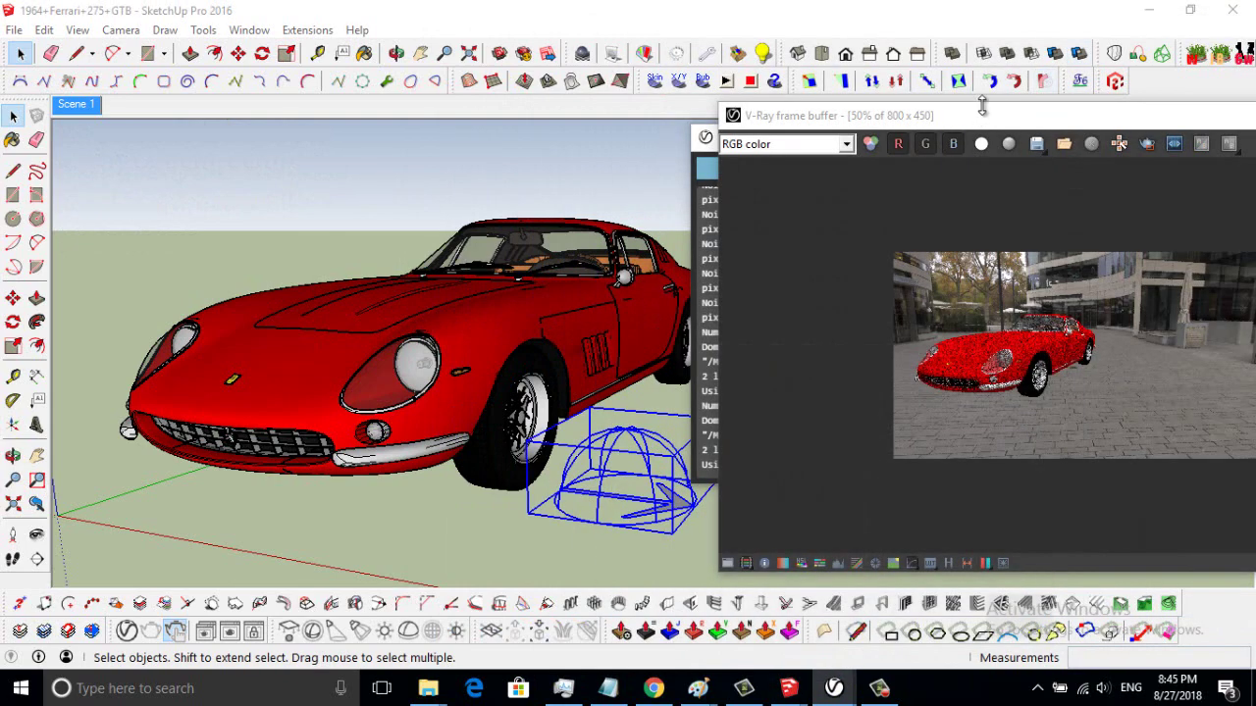
mouse_move(999, 116)
mouse_down()
mouse_move(1039, 67)
mouse_move(1050, 70)
mouse_up()
- Rotate the dome light with the Rotate tool, first about 19.6°, then to 57°
click(13, 321)
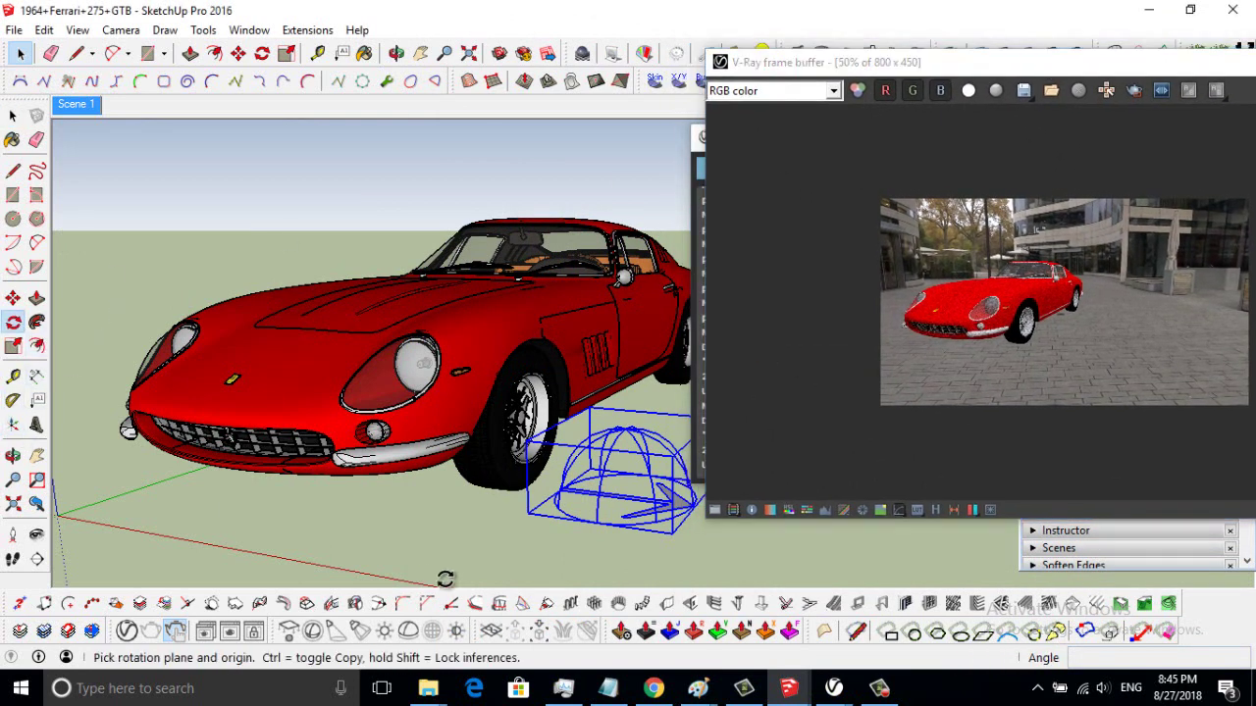
click(596, 512)
click(550, 549)
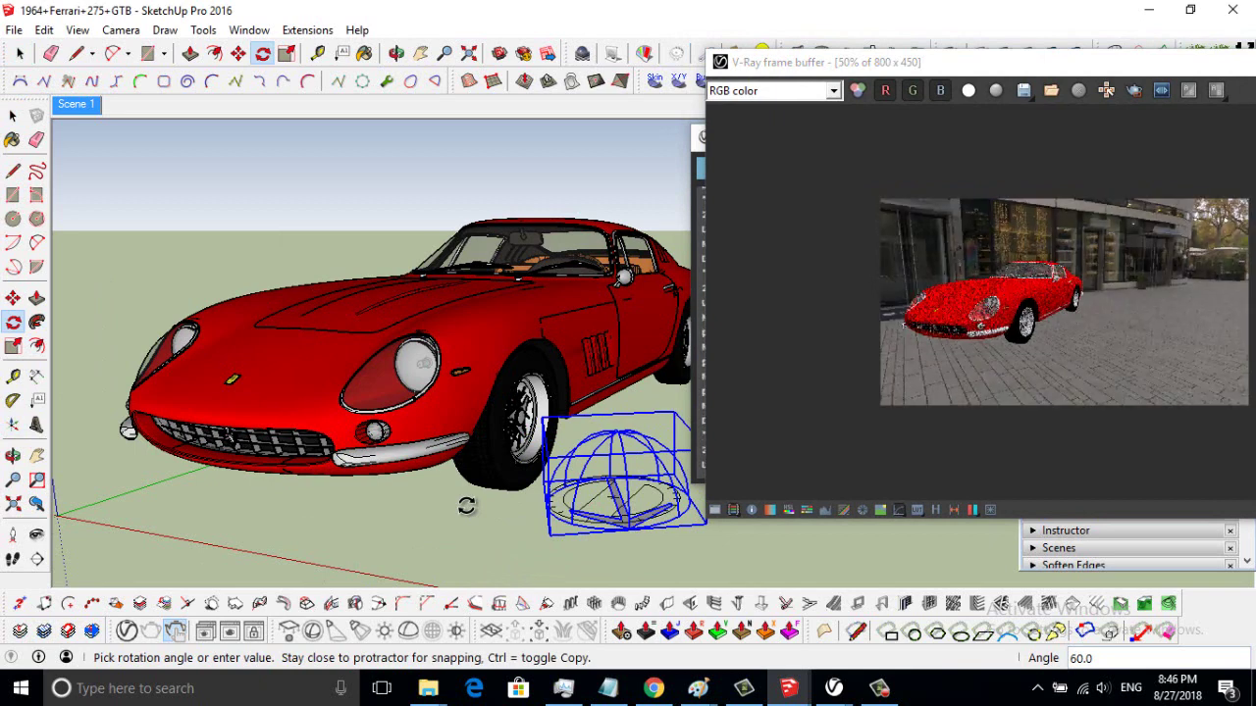
click(466, 506)
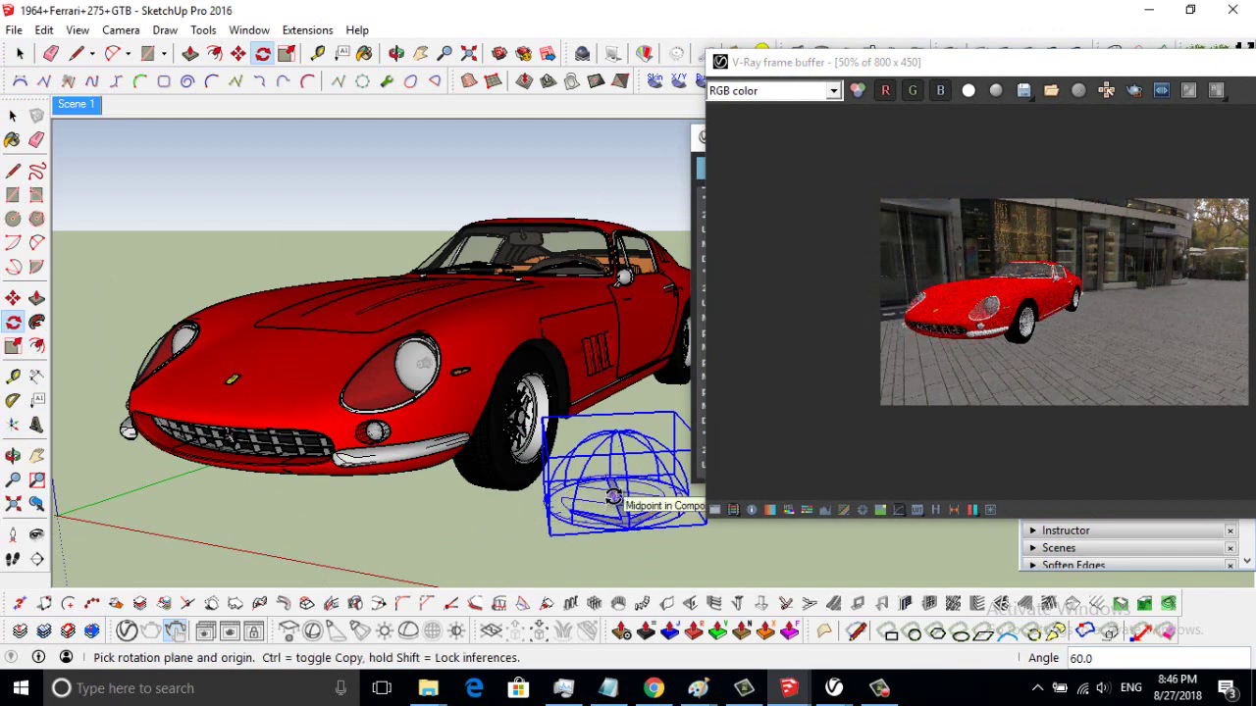
mouse_move(613, 498)
mouse_down()
mouse_move(509, 502)
mouse_move(529, 505)
mouse_move(540, 489)
mouse_up()
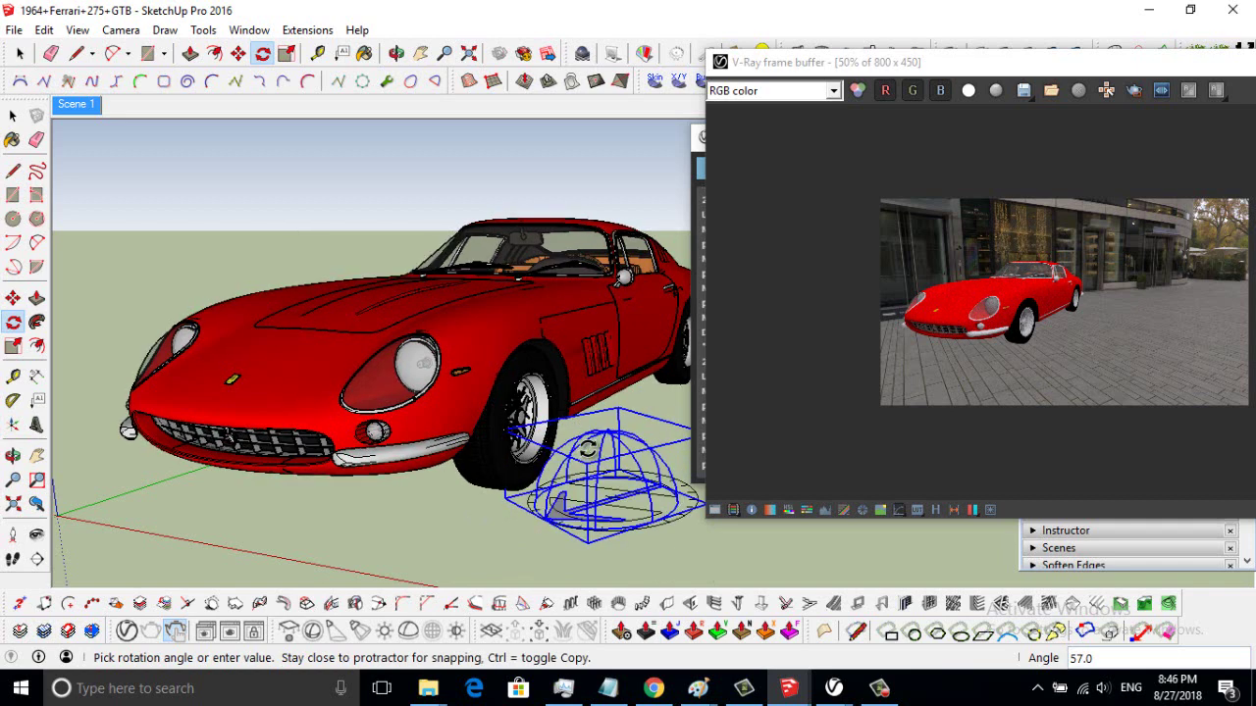
drag(586, 449, 587, 449)
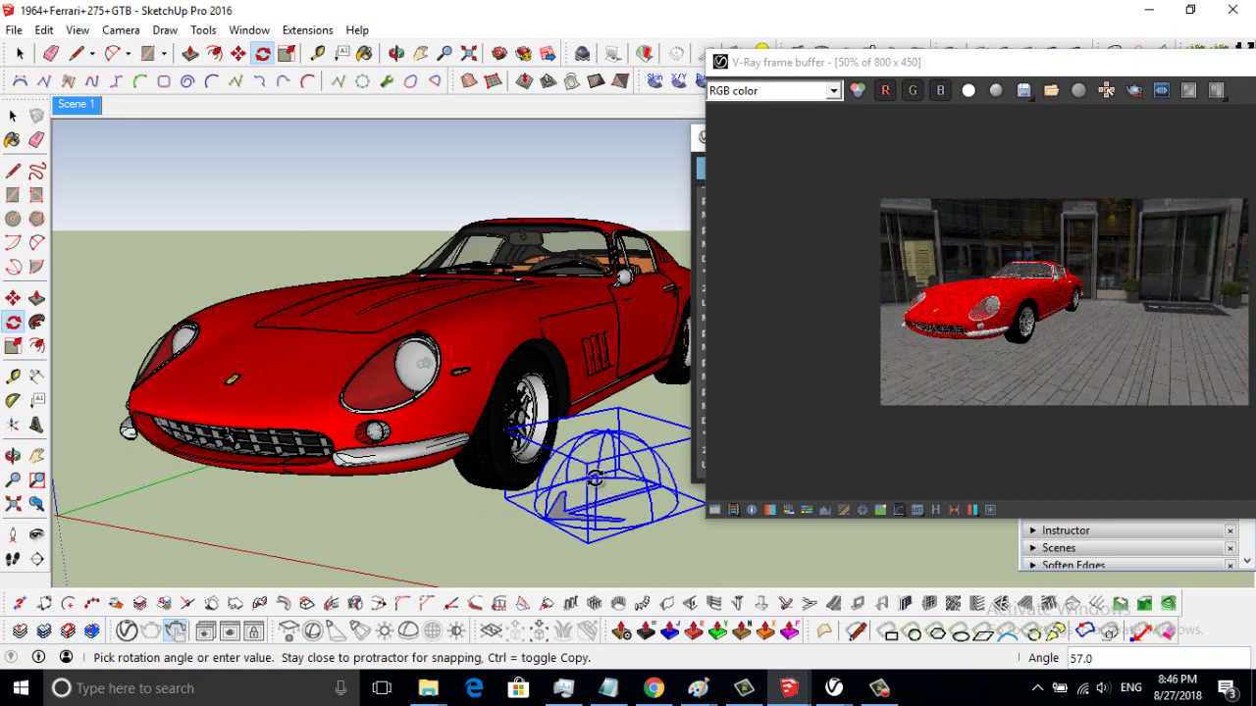
key(Return)
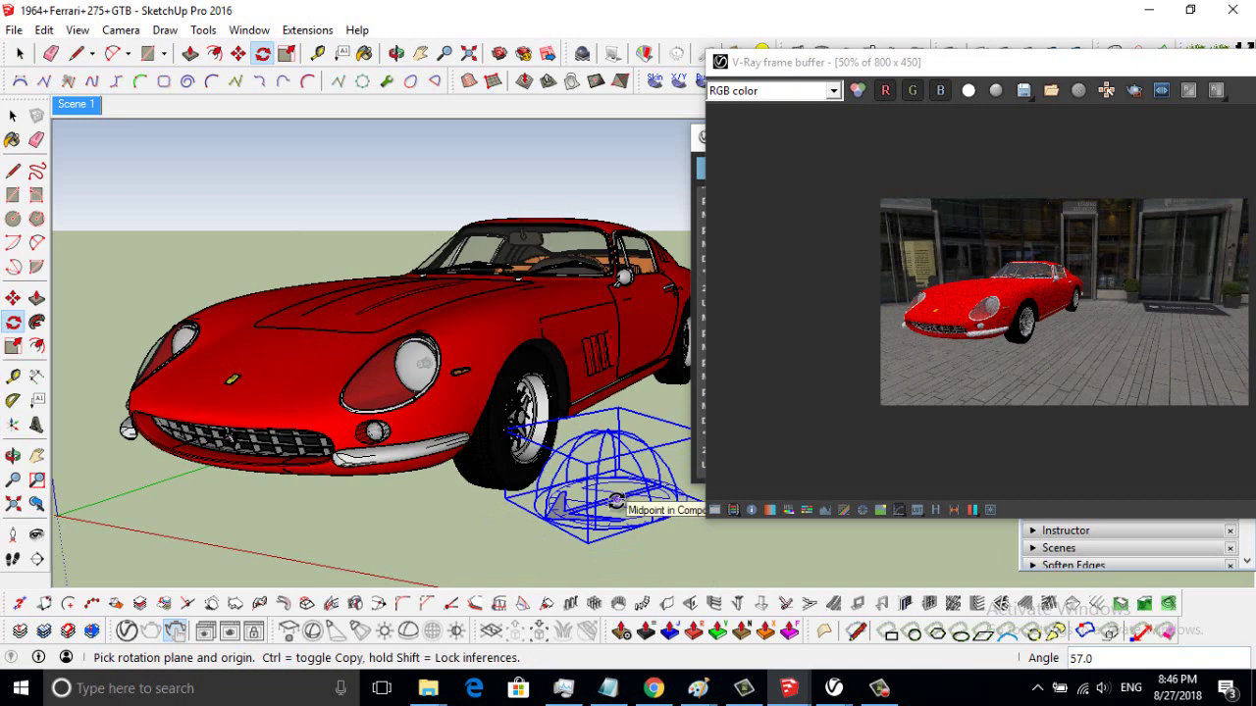
- Rotate the dome light by 120° and reopen the V-Ray Asset Editor
click(615, 501)
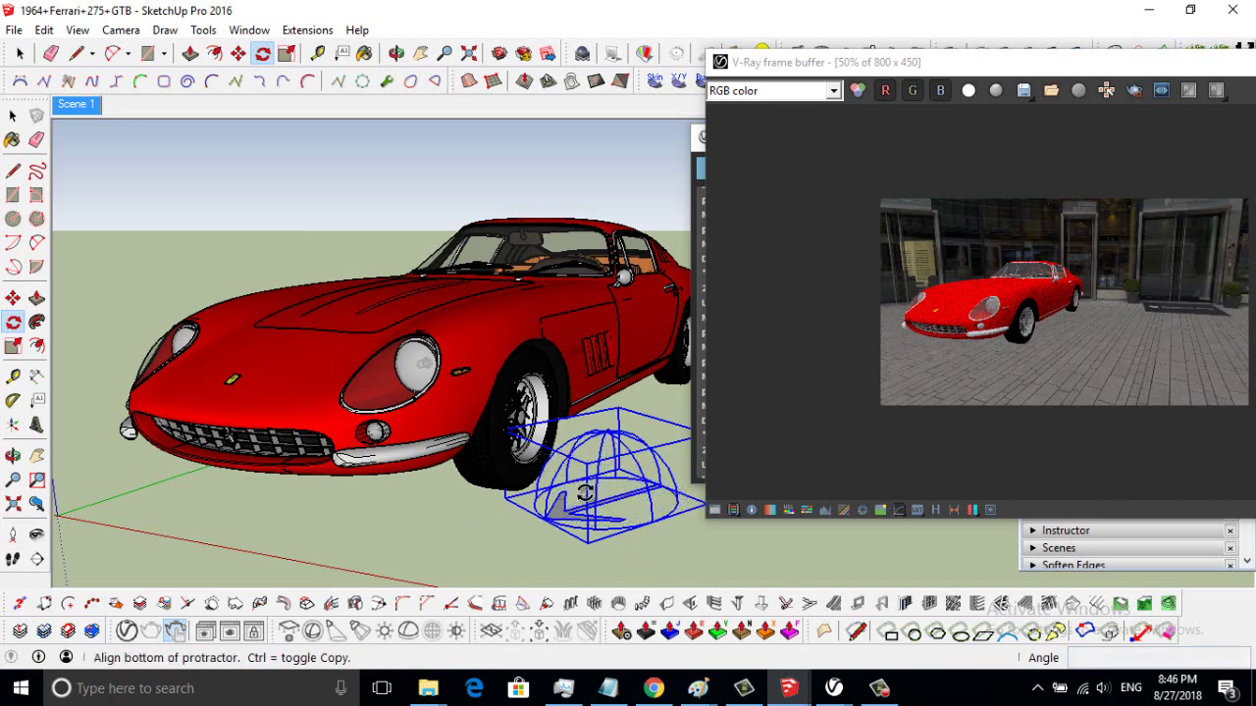
click(677, 502)
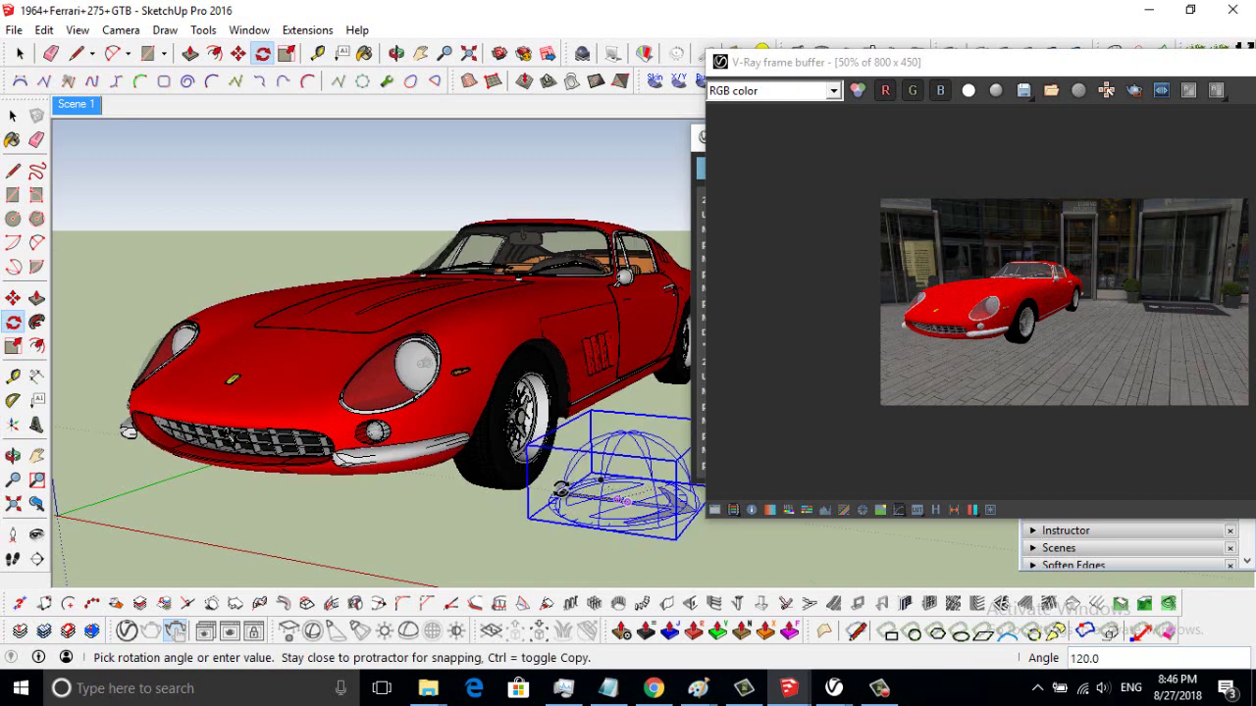
click(502, 516)
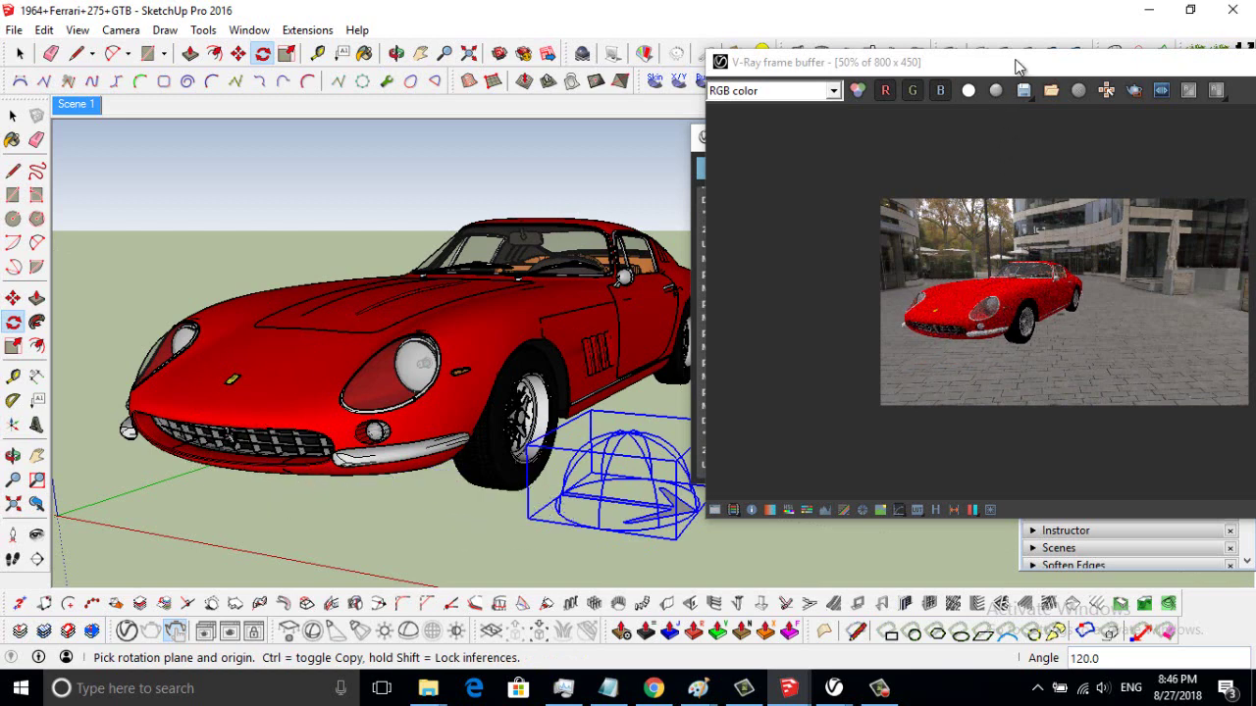
mouse_move(1021, 62)
mouse_down()
mouse_move(848, 44)
mouse_move(702, 49)
mouse_move(763, 23)
mouse_up()
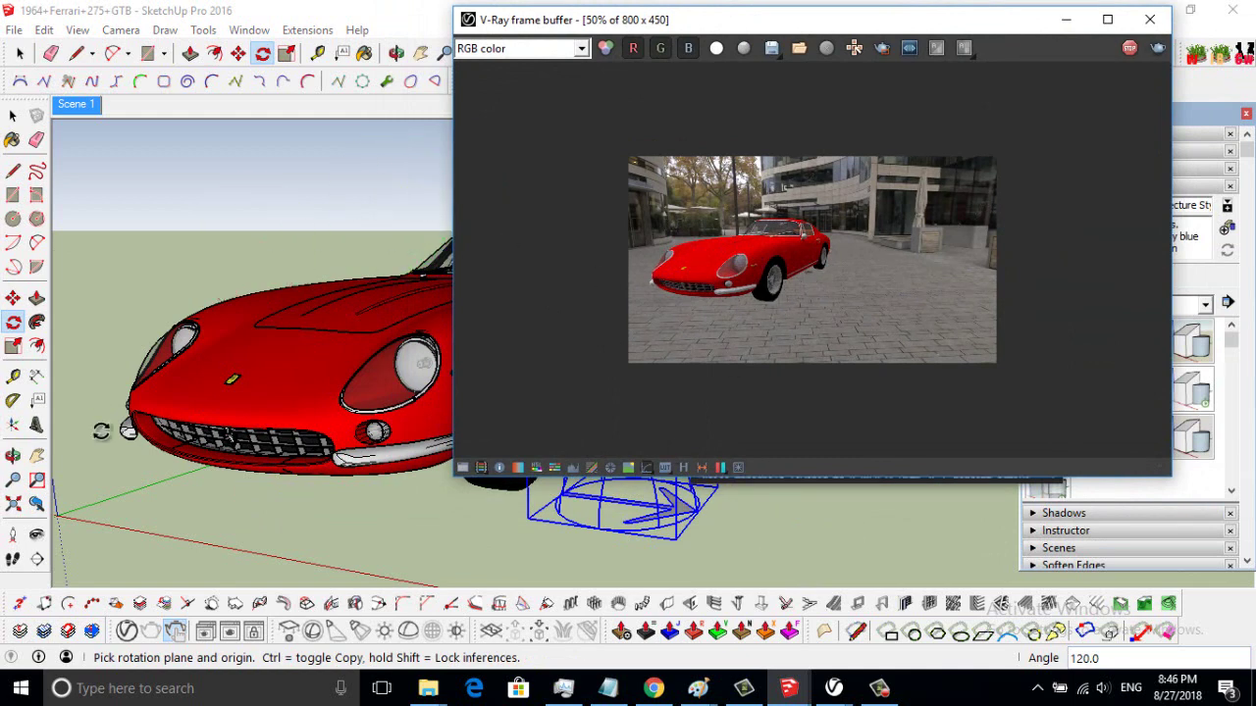
click(126, 631)
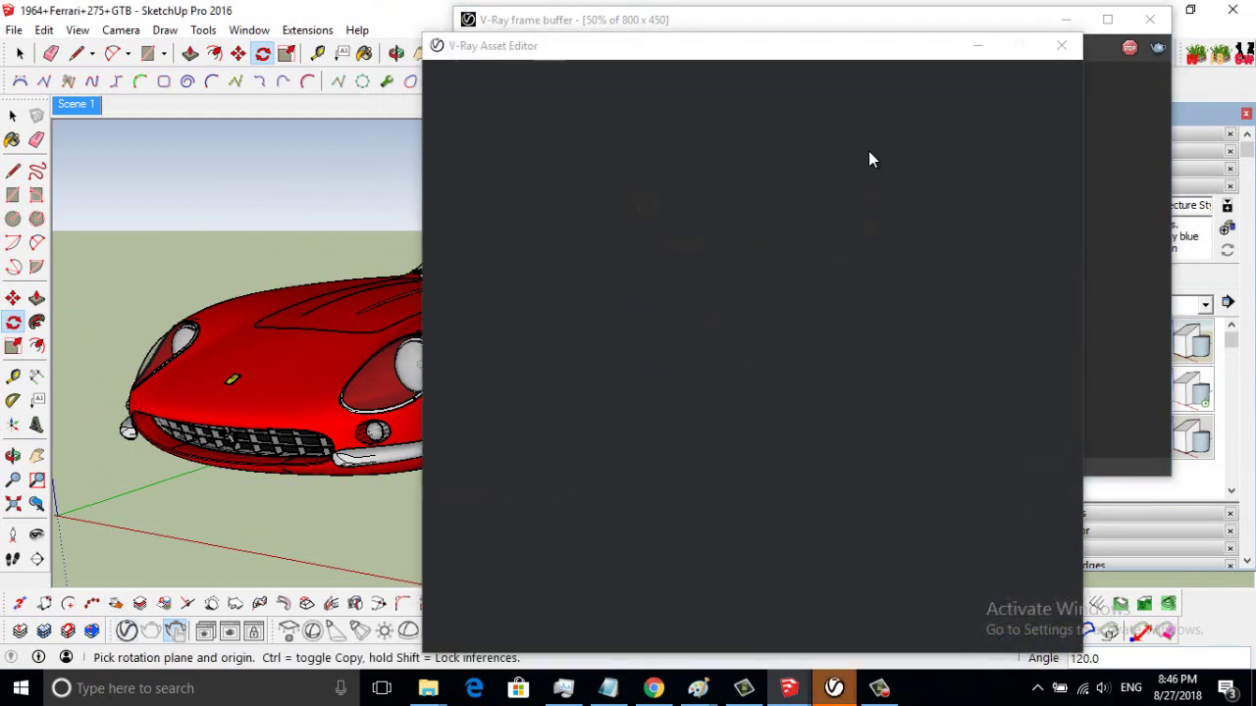
- Stop the running render in the V-Ray frame buffer
drag(810, 53, 518, 30)
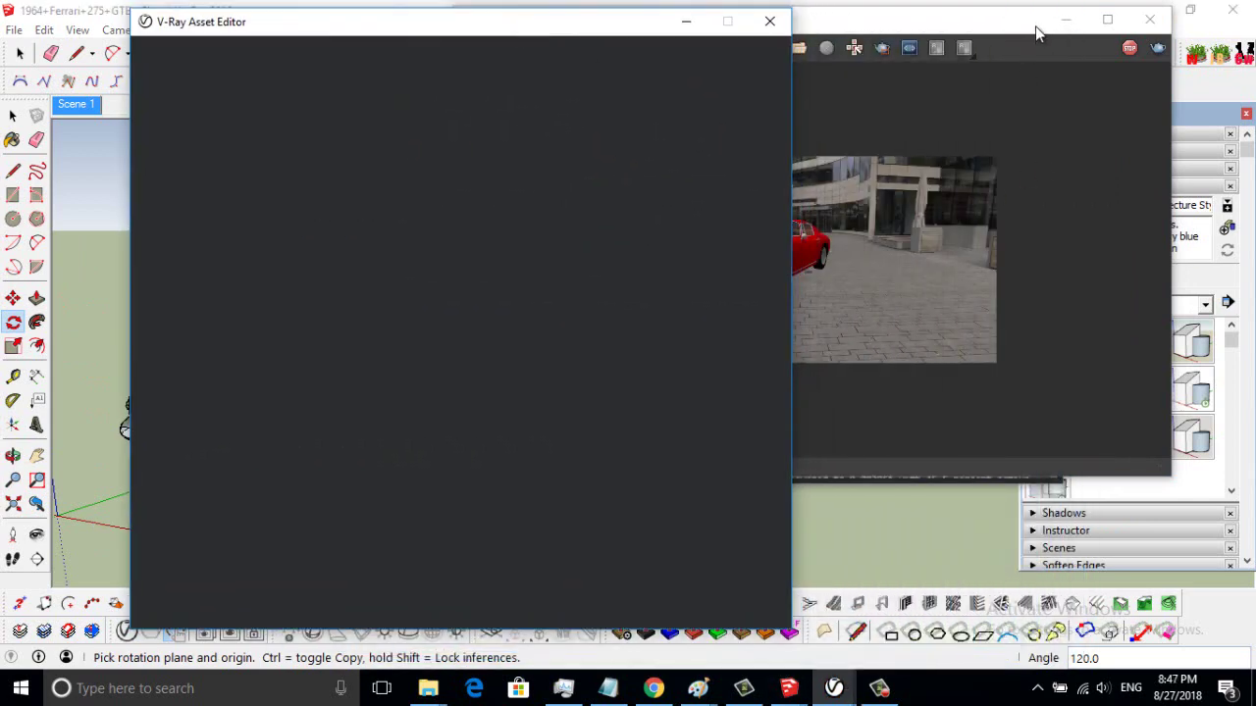
drag(1035, 25, 1038, 43)
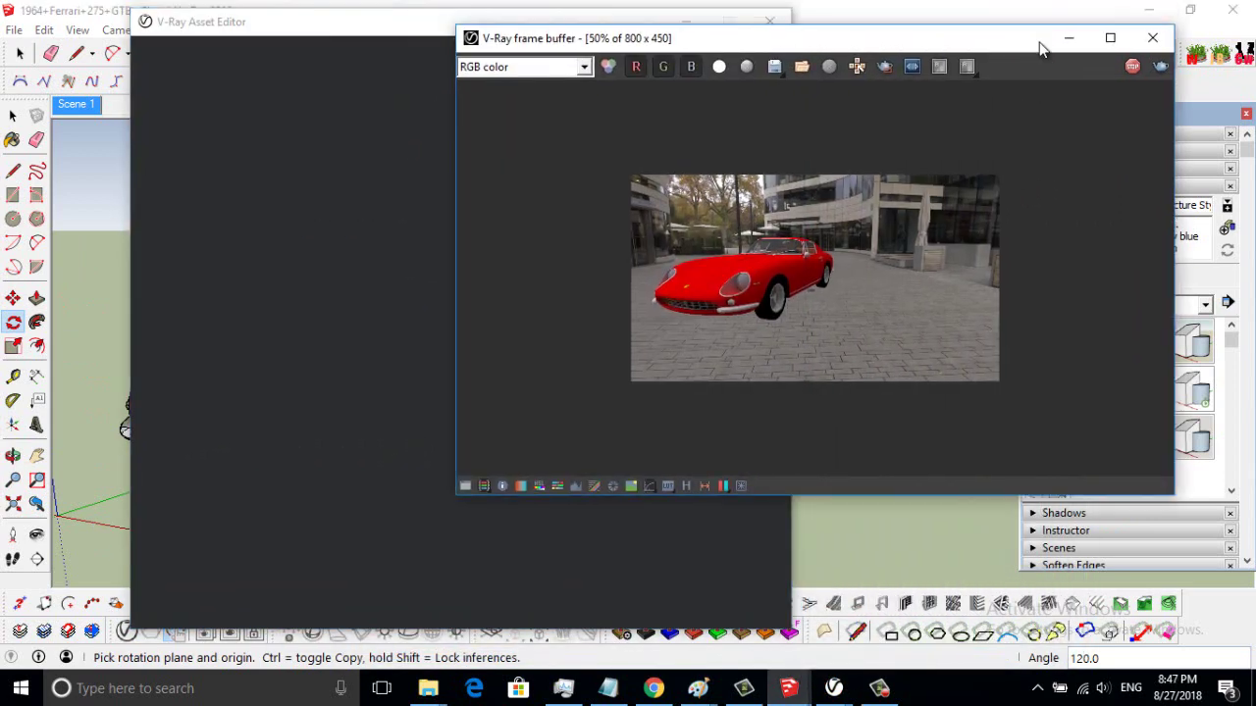
click(1131, 68)
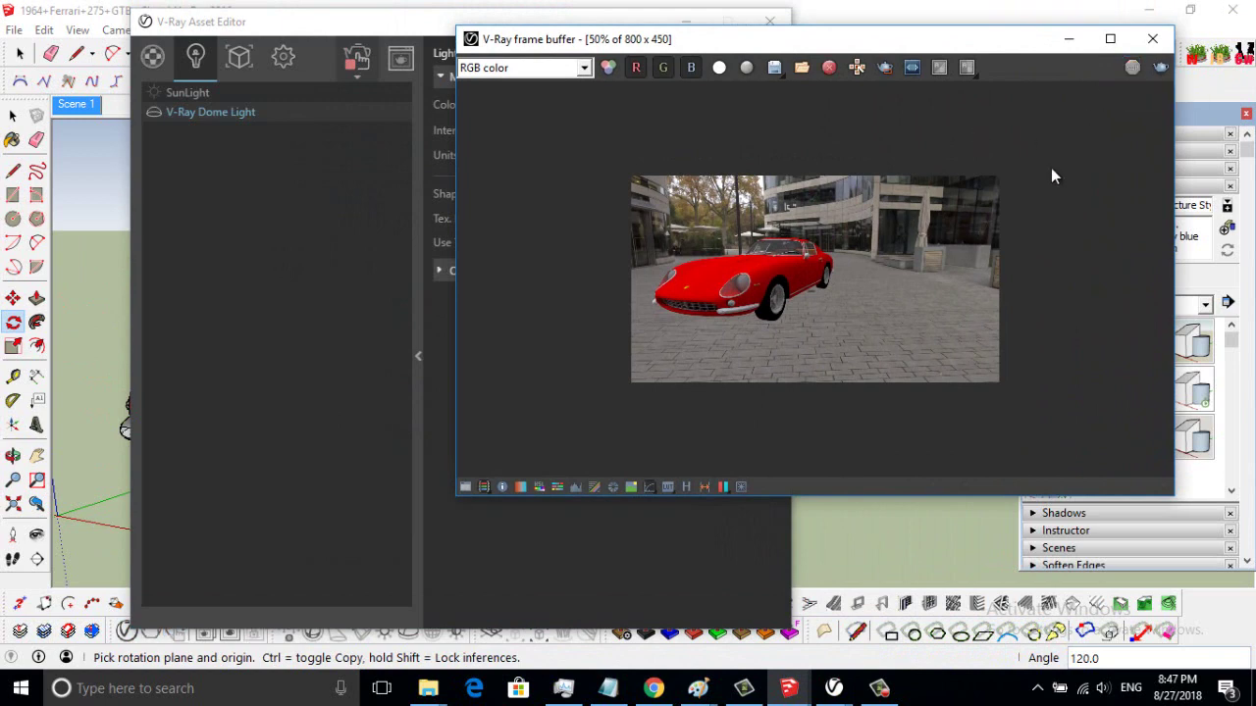
- Add a new Wrapper material in the Asset Editor's Materials list
click(316, 26)
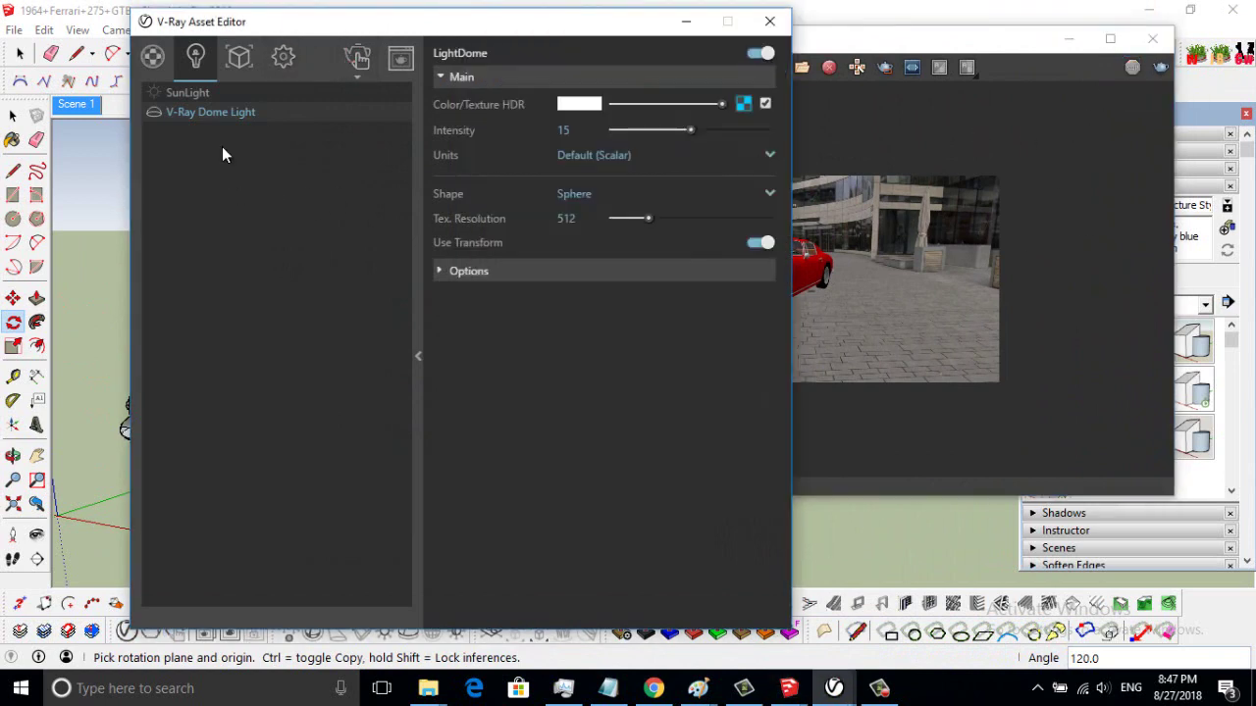
click(153, 57)
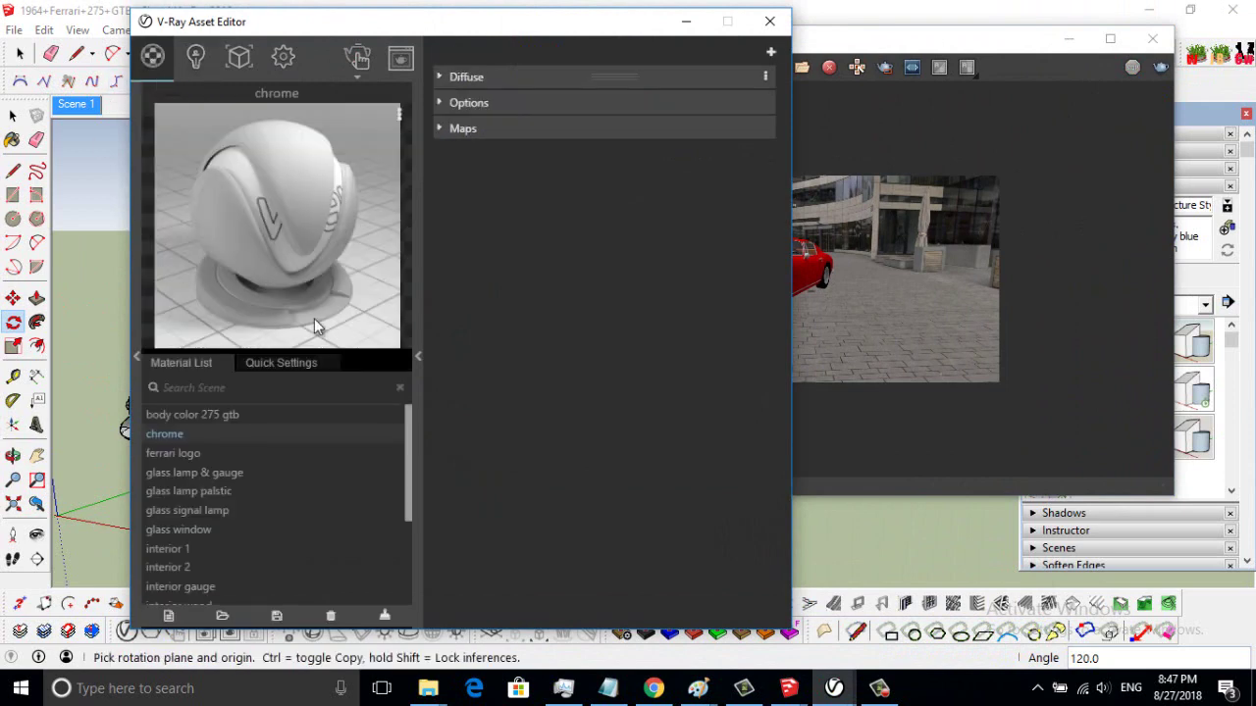
drag(409, 447, 410, 434)
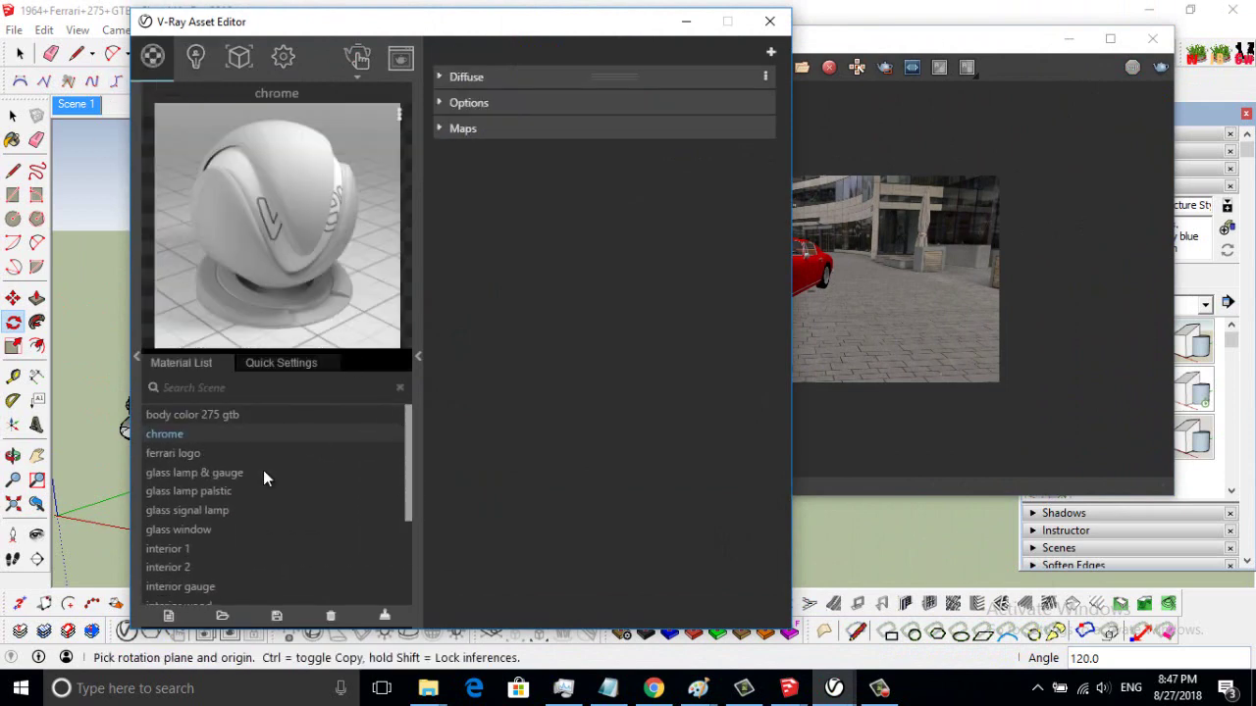
click(168, 619)
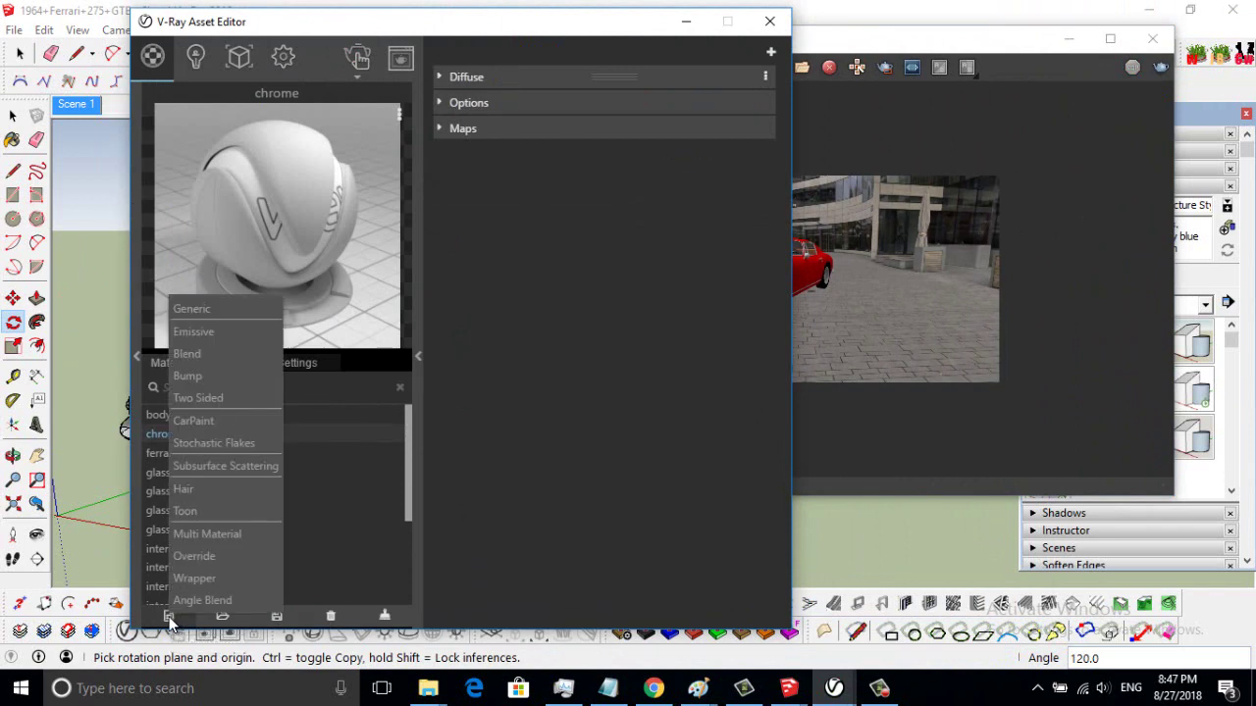
click(214, 580)
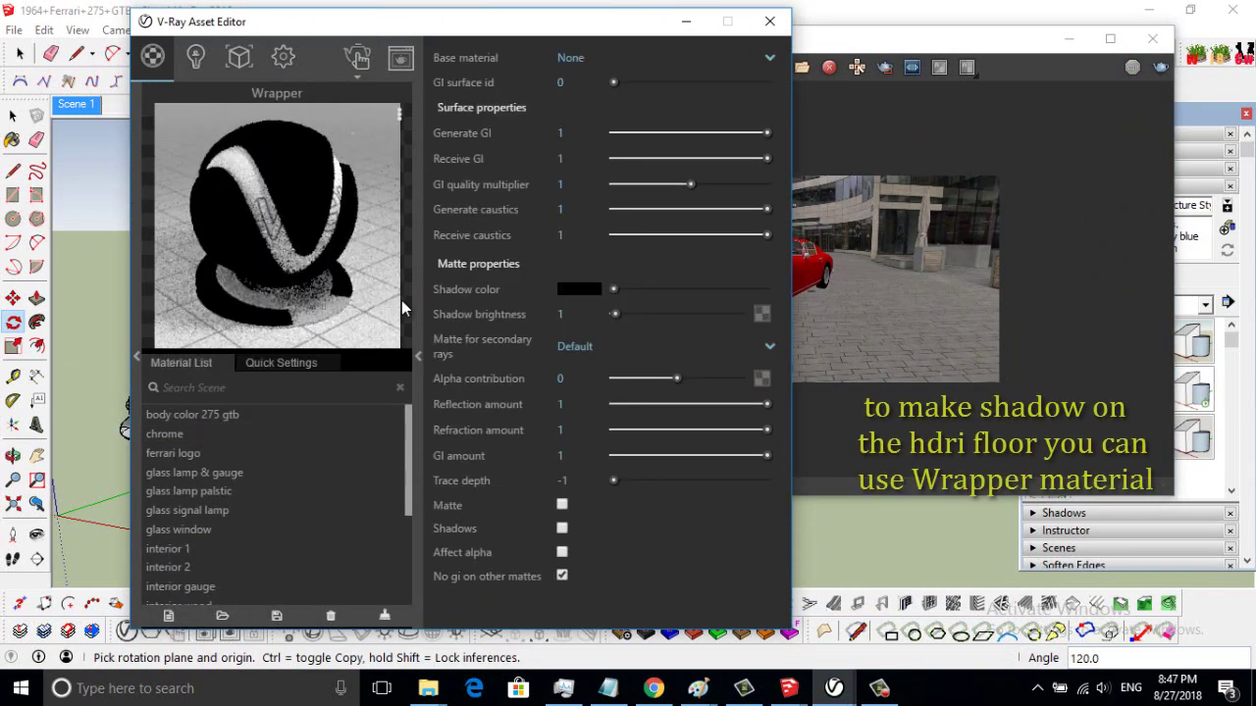
click(770, 59)
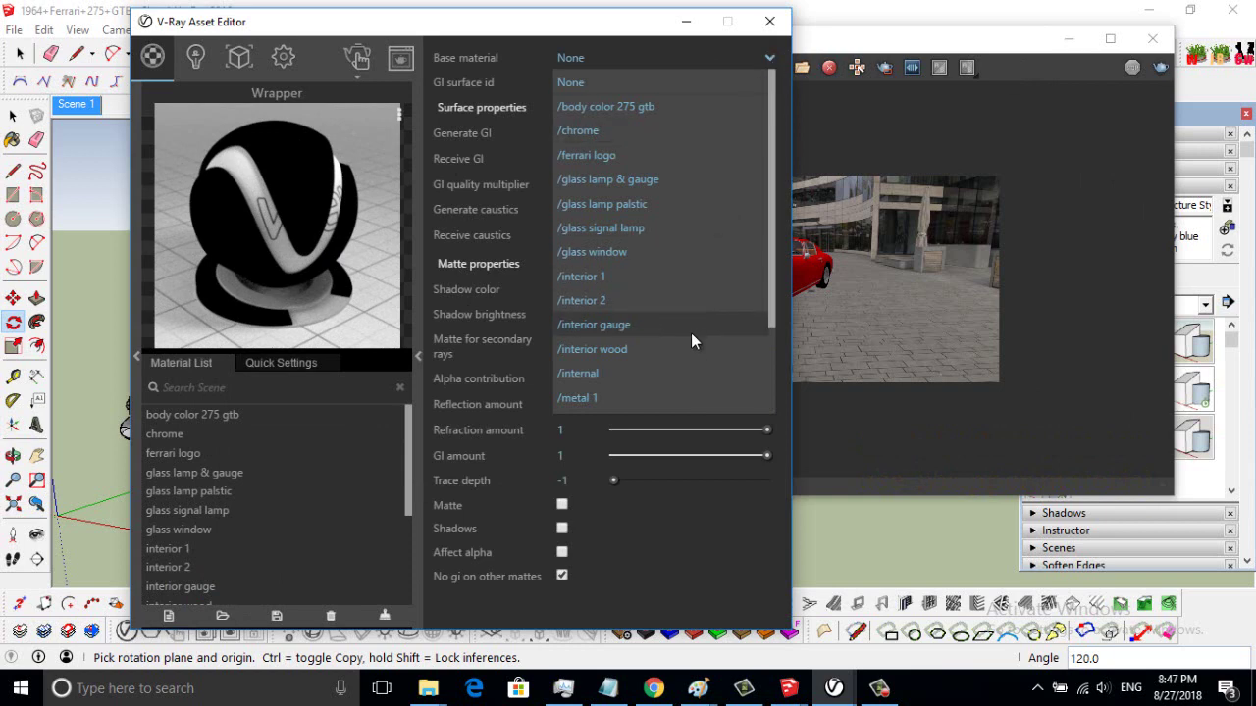
scroll(687, 341, down, 2)
scroll(688, 343, down, 1)
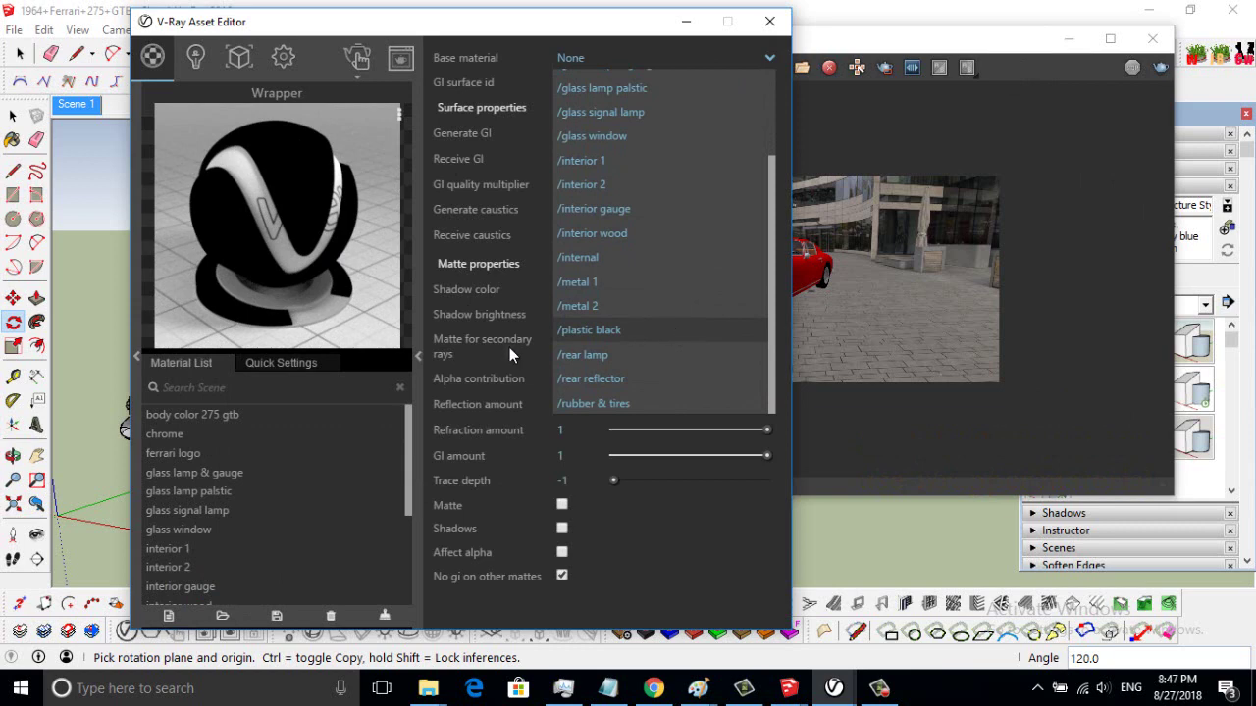
click(165, 616)
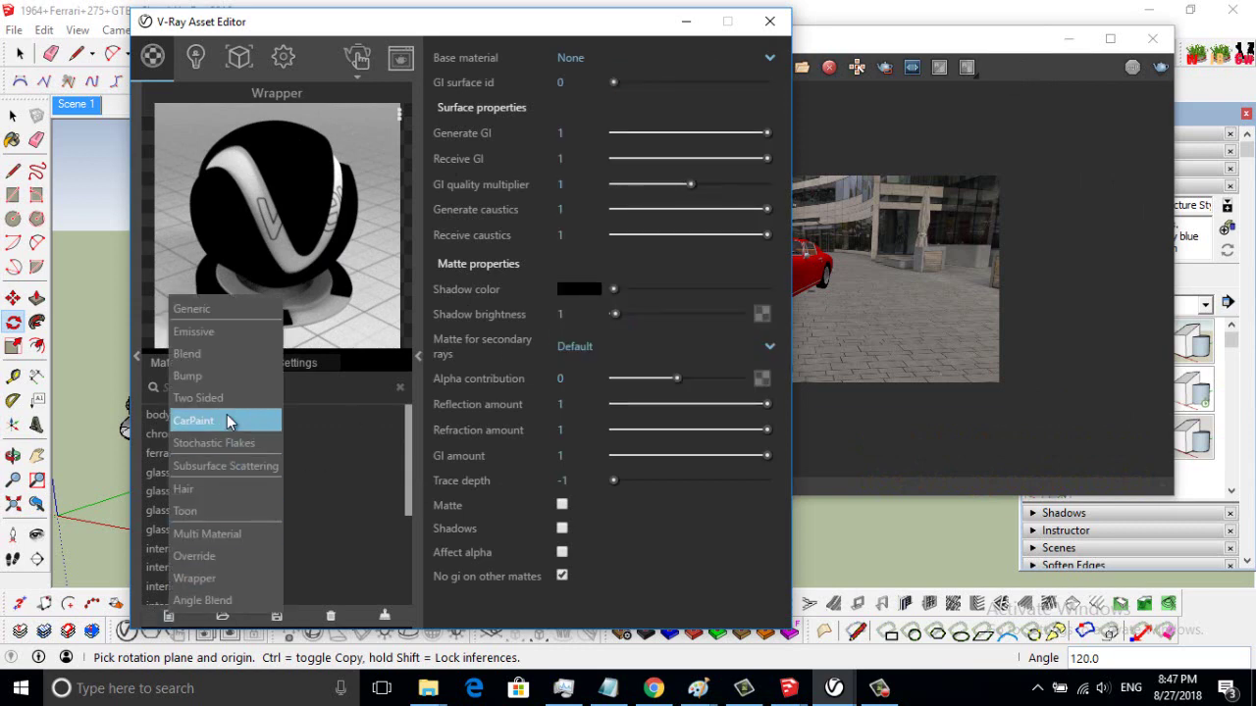
- Add a Generic material, rename it 'floor warpper' and show its settings
click(190, 309)
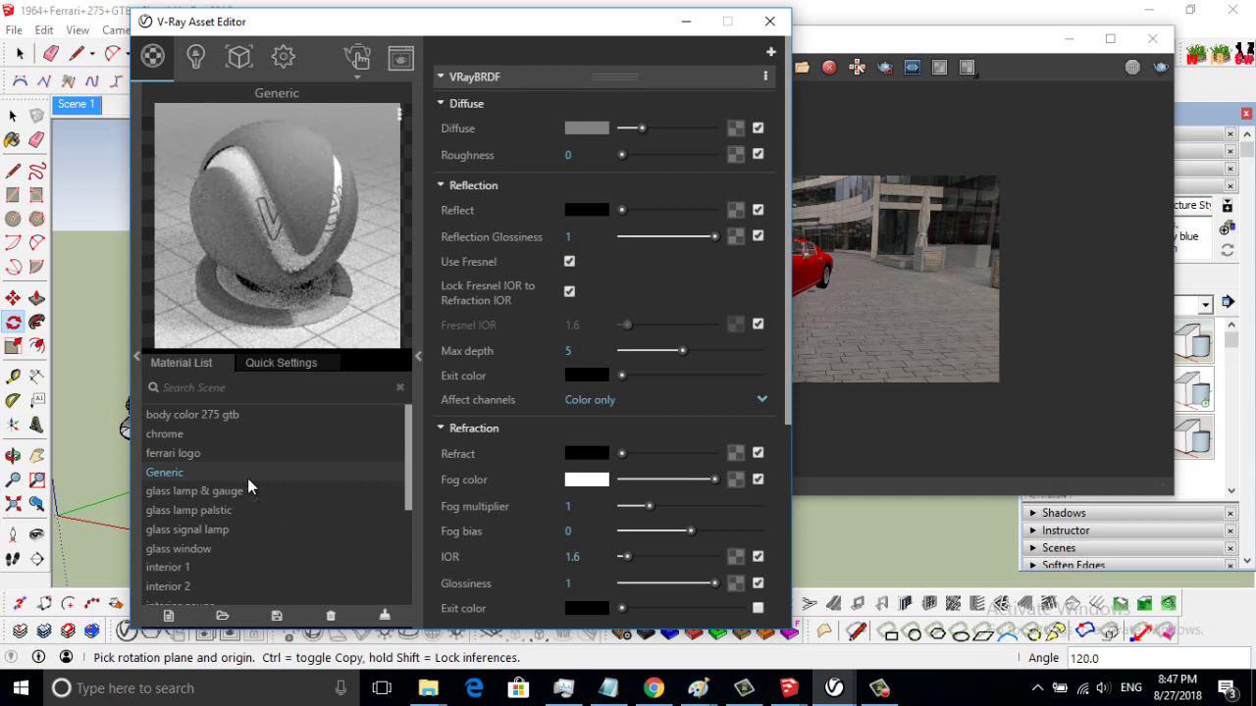
right_click(200, 475)
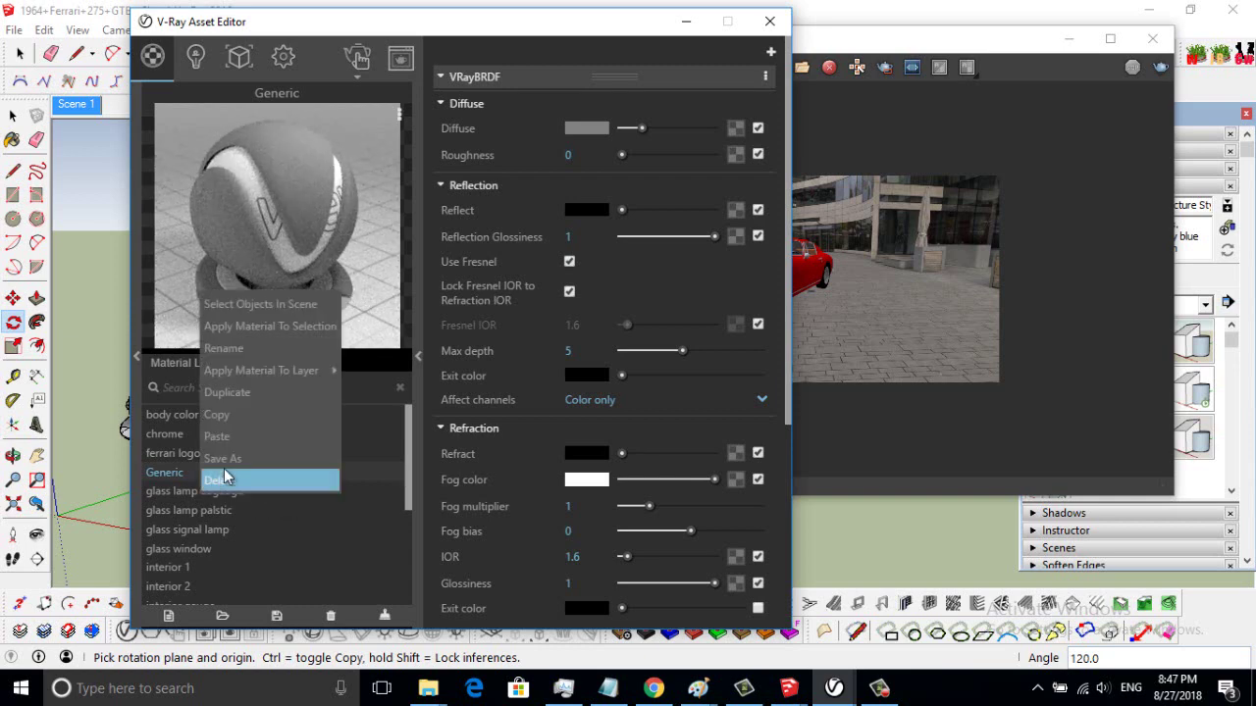
click(217, 349)
key(BackSpace)
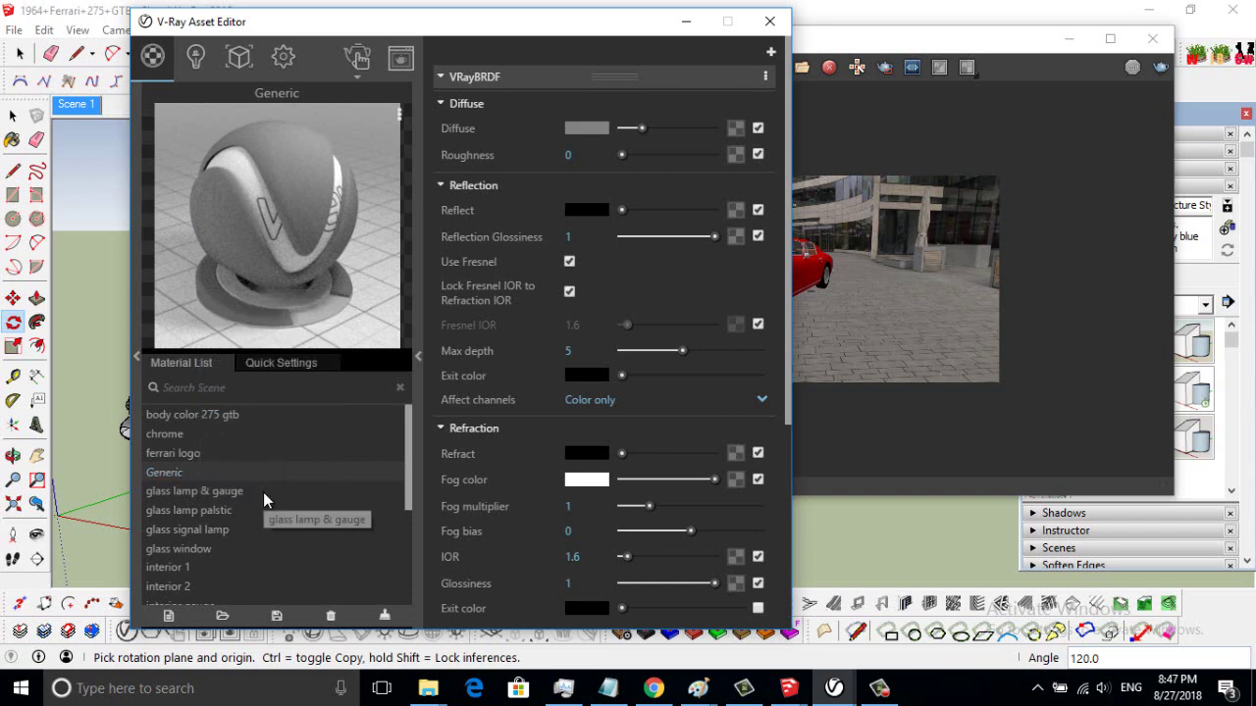
key(BackSpace)
key(BackSpace)
key(BackSpace)
key(BackSpace)
key(BackSpace)
key(BackSpace)
text(f)
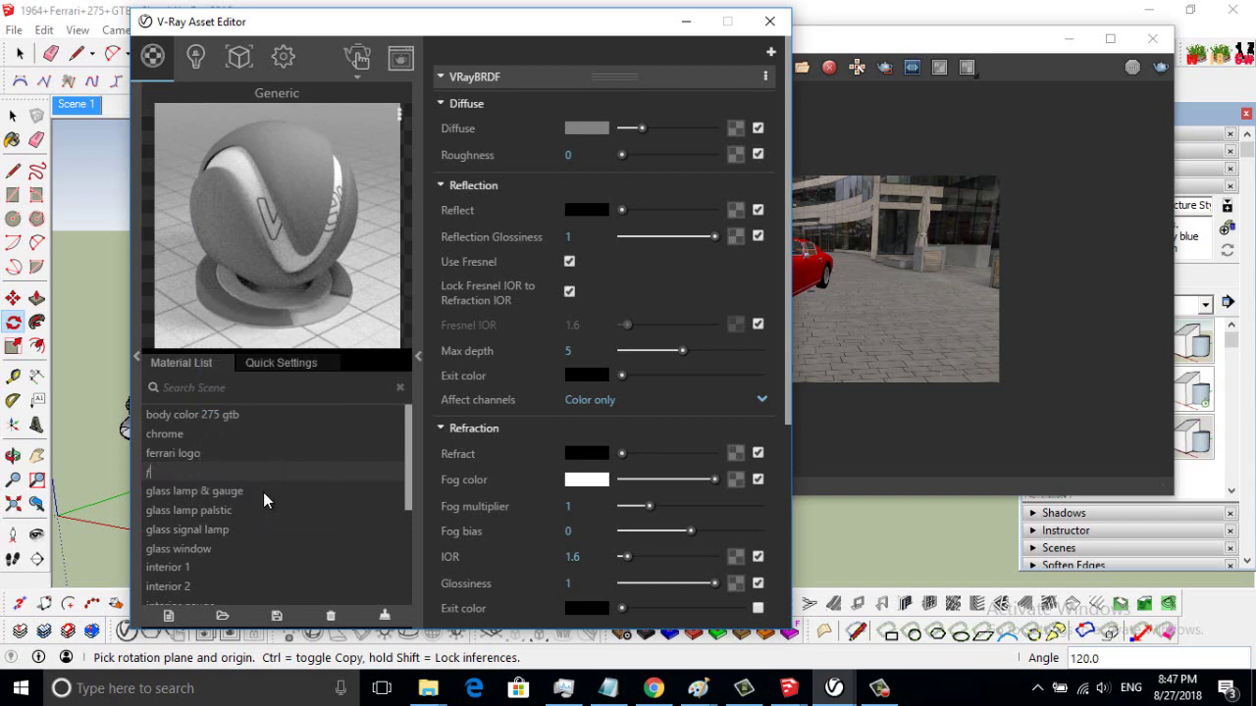
text(loo)
text(r wo)
key(BackSpace)
text(arpper)
click(294, 510)
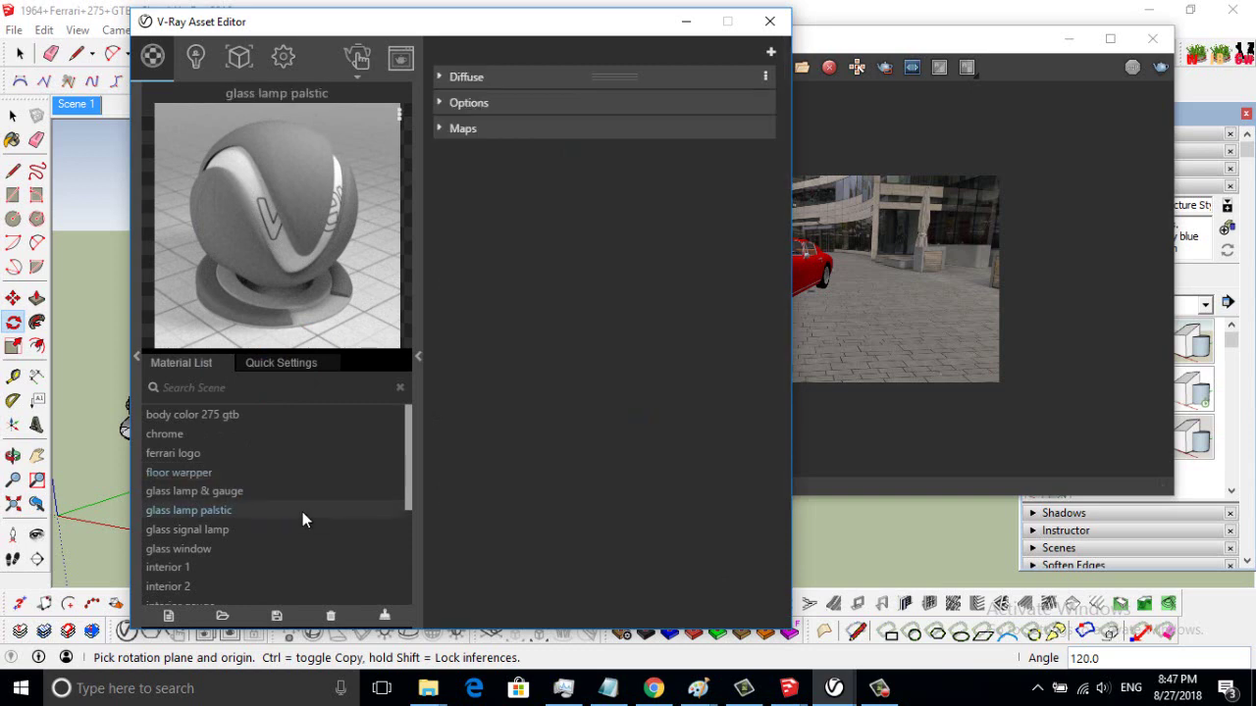
click(190, 471)
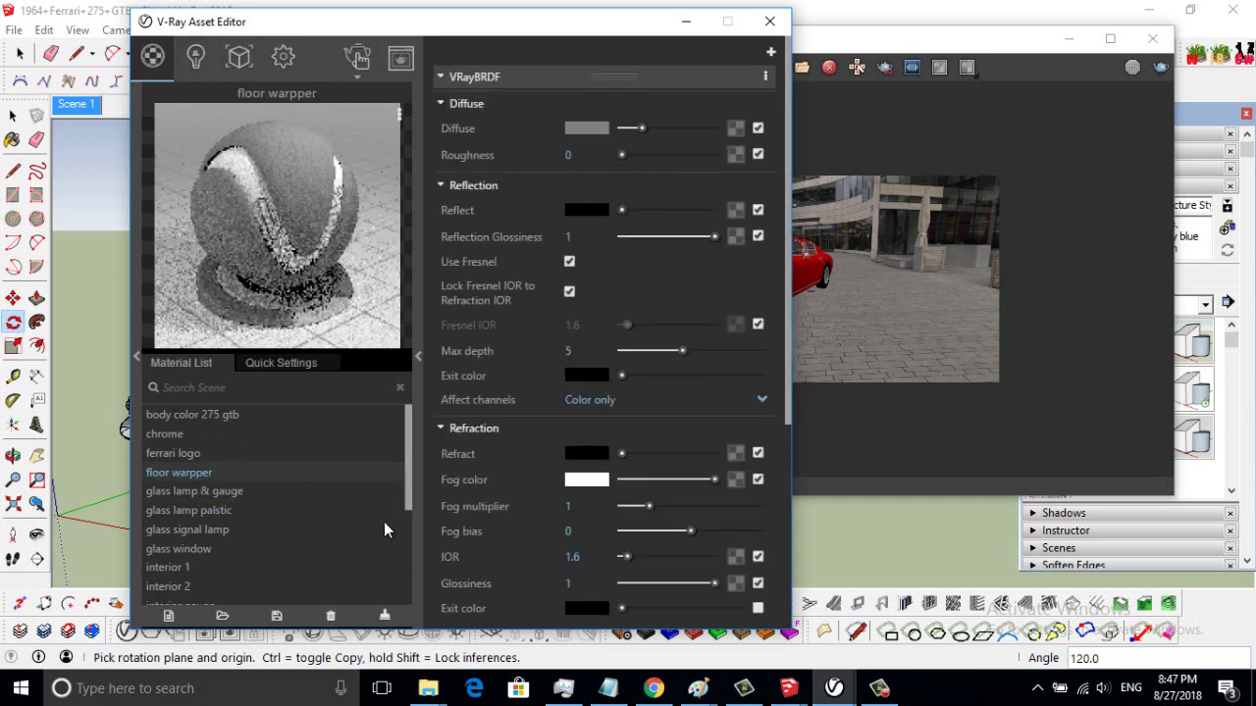
scroll(401, 585, down, 5)
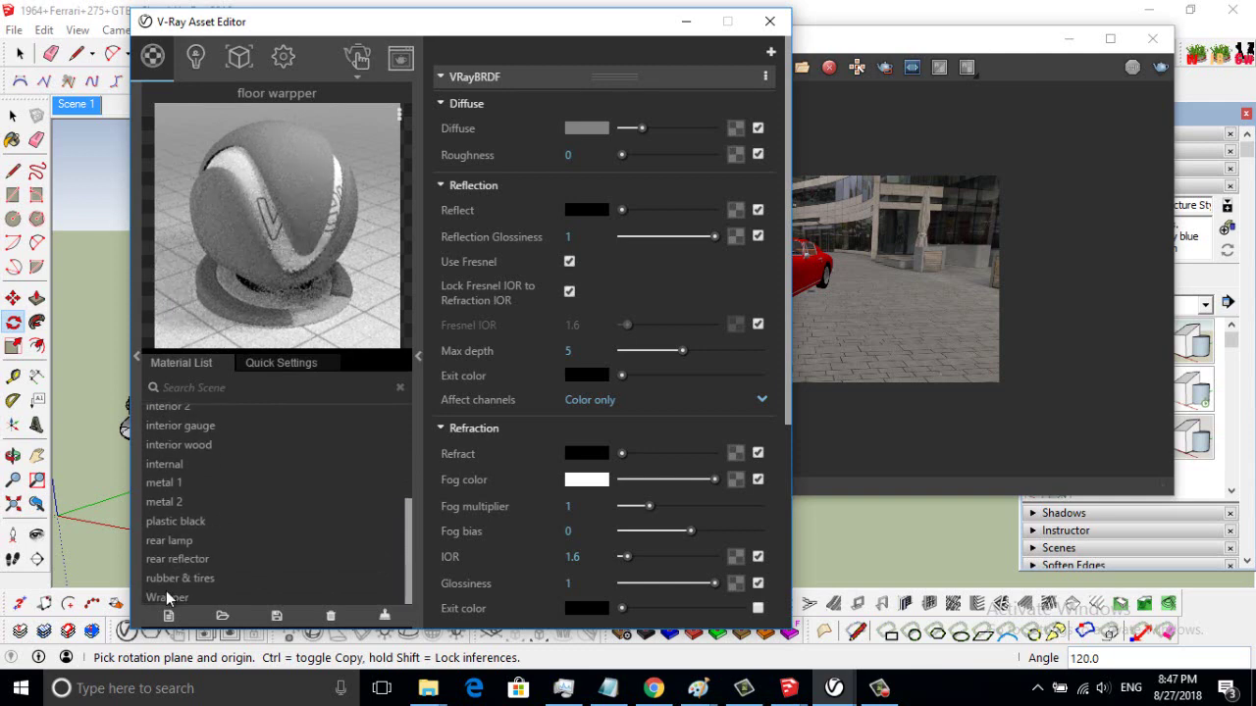
- Give the Wrapper base material floor warpper with Matte and Shadows on, then minimize the editor
click(167, 595)
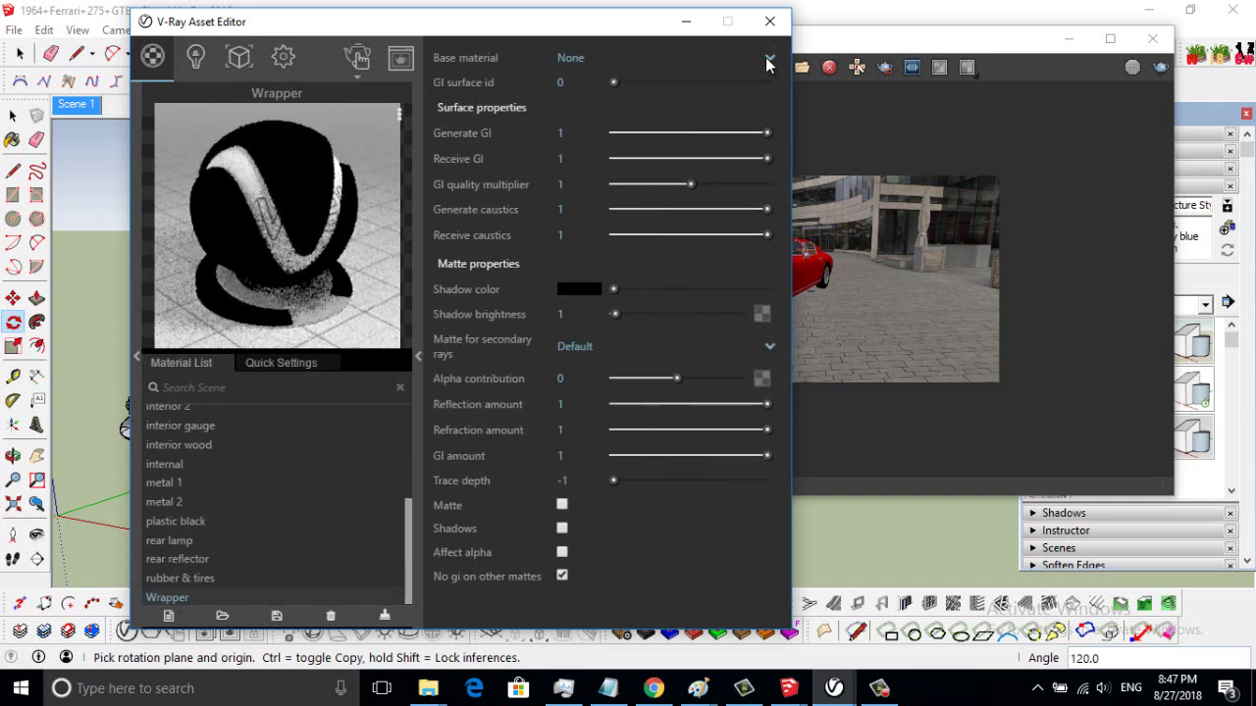
click(767, 61)
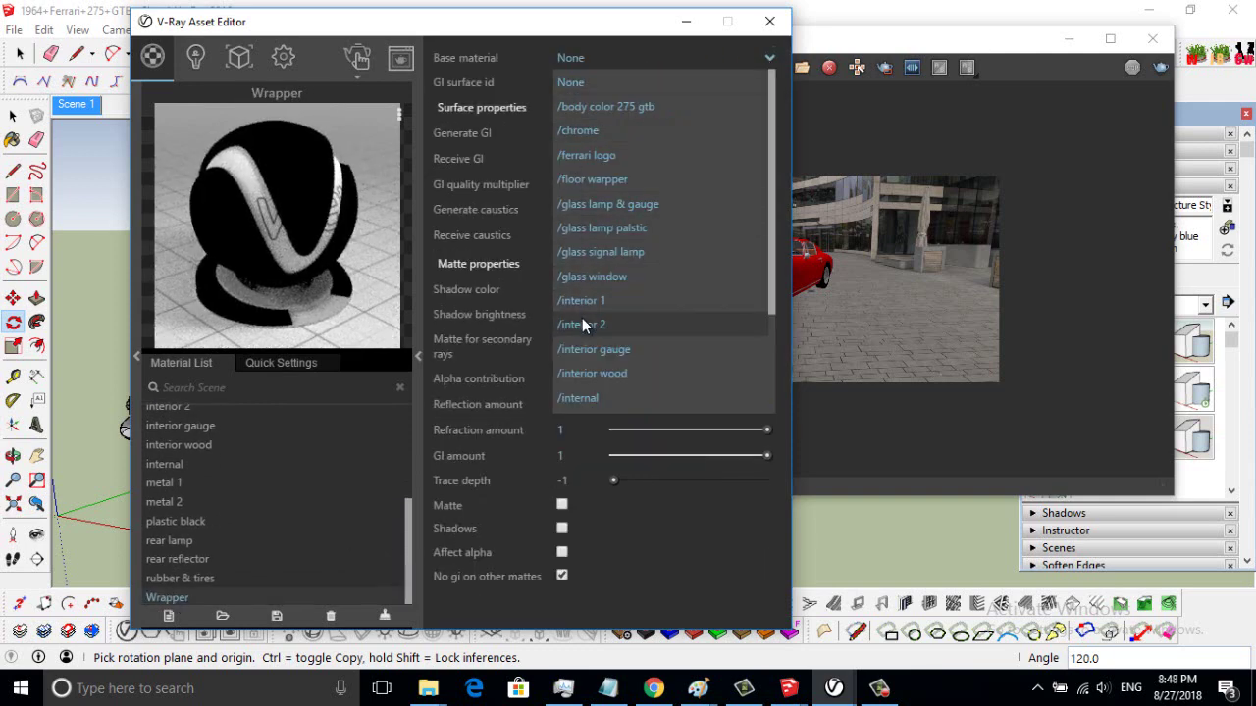
scroll(579, 226, down, 2)
scroll(585, 250, down, 1)
scroll(586, 253, up, 3)
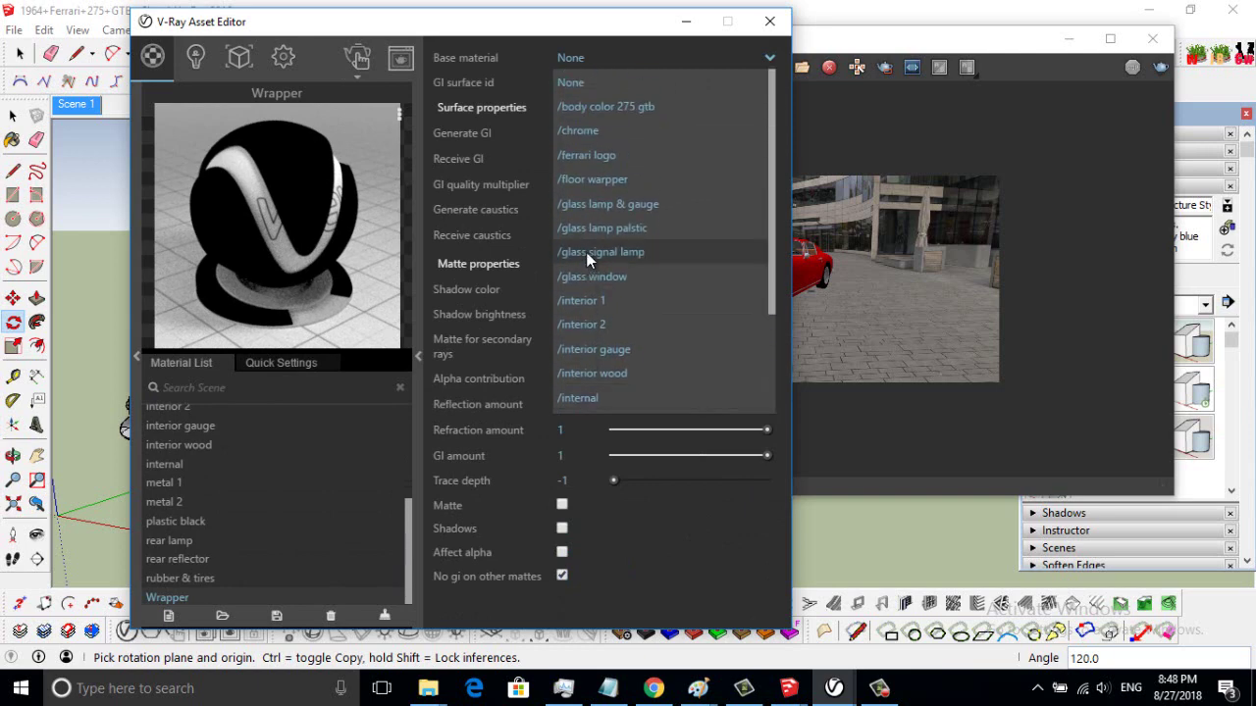
click(600, 178)
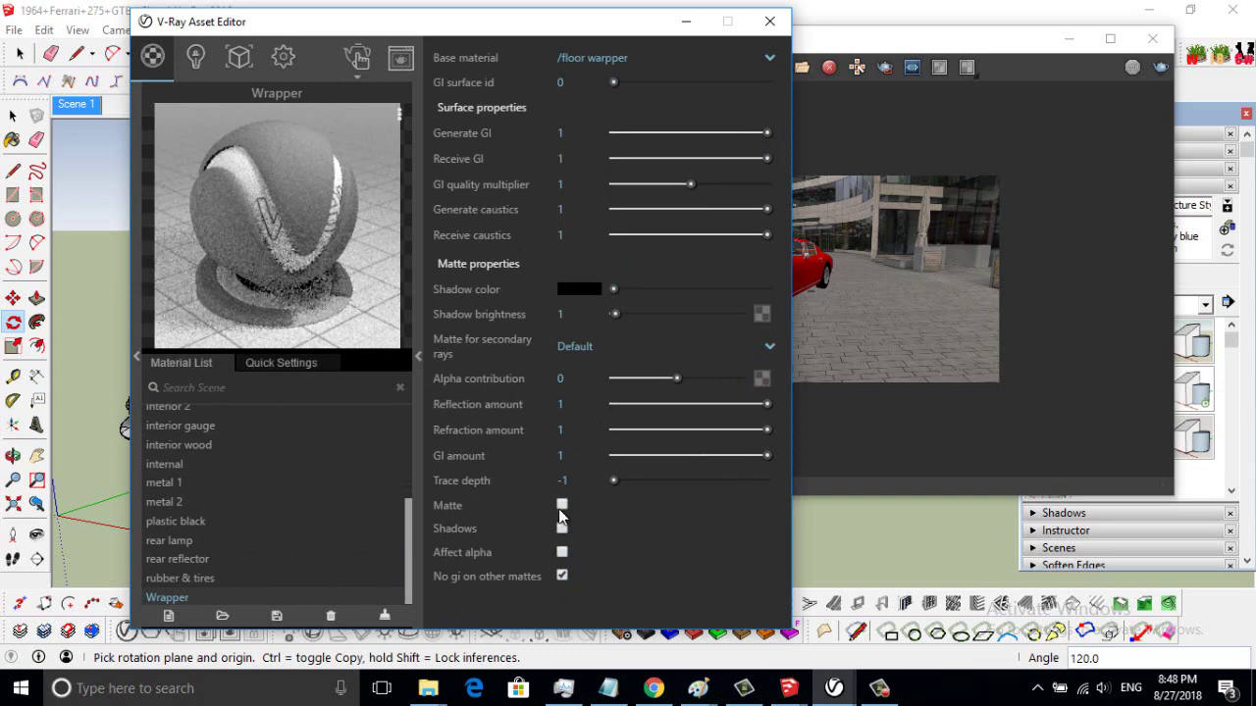
click(562, 506)
click(562, 527)
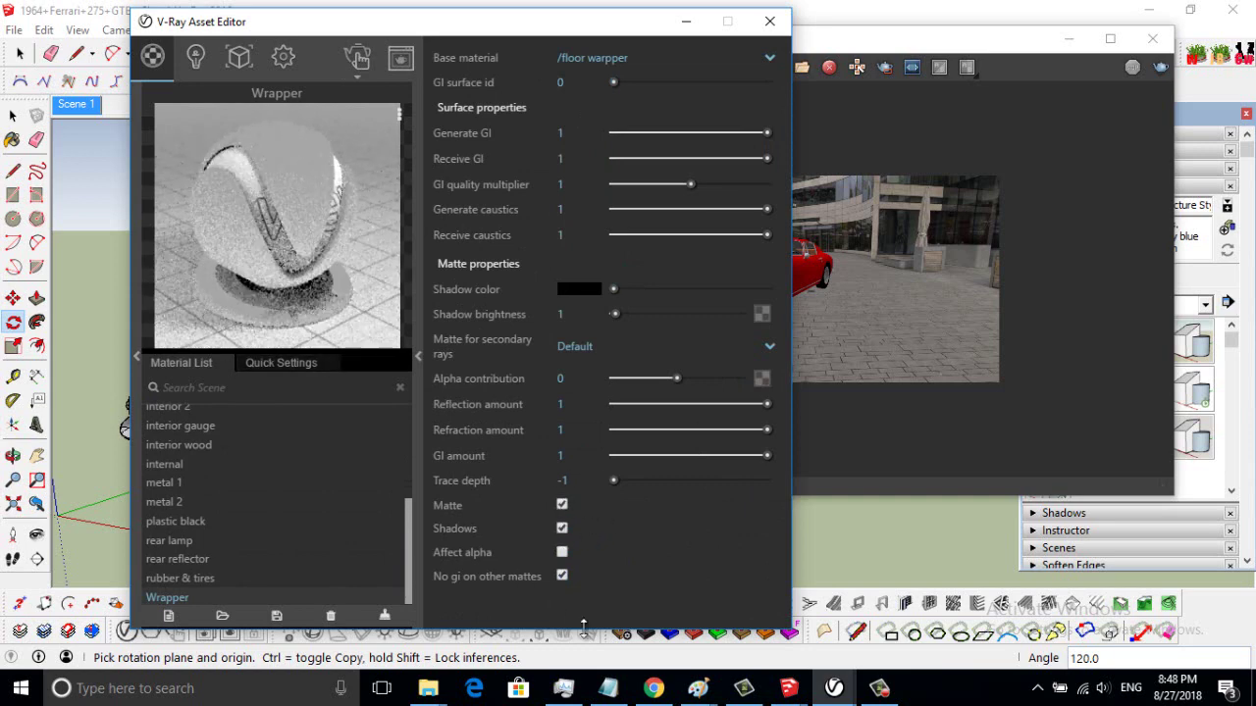
click(686, 24)
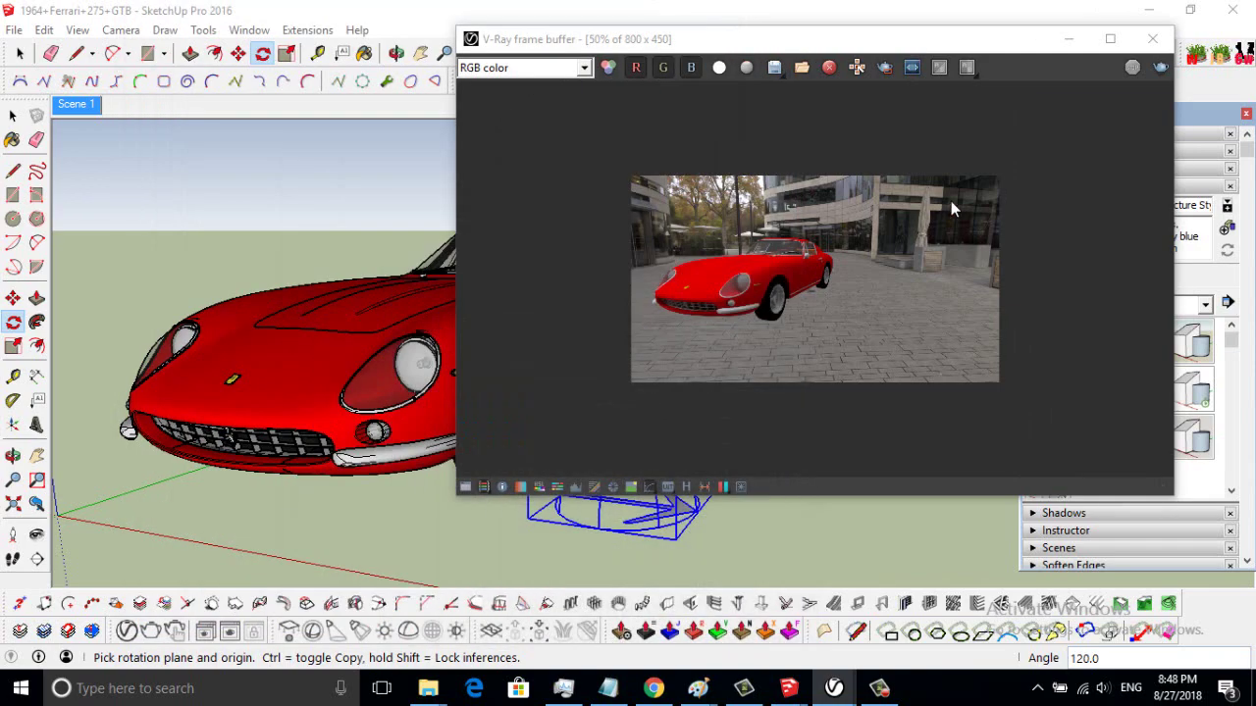
- Place a V-Ray Infinite Plane at the model origin beside the Ferrari and restore the Scene 1 camera
click(1068, 40)
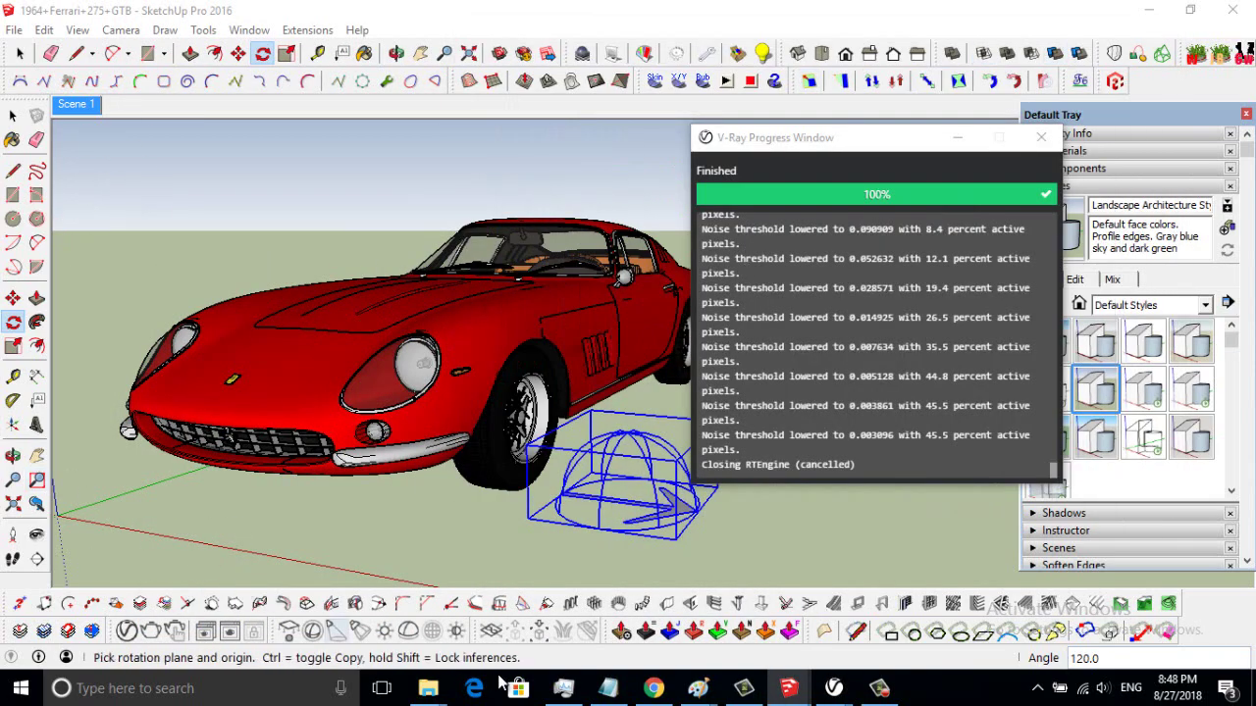
click(451, 603)
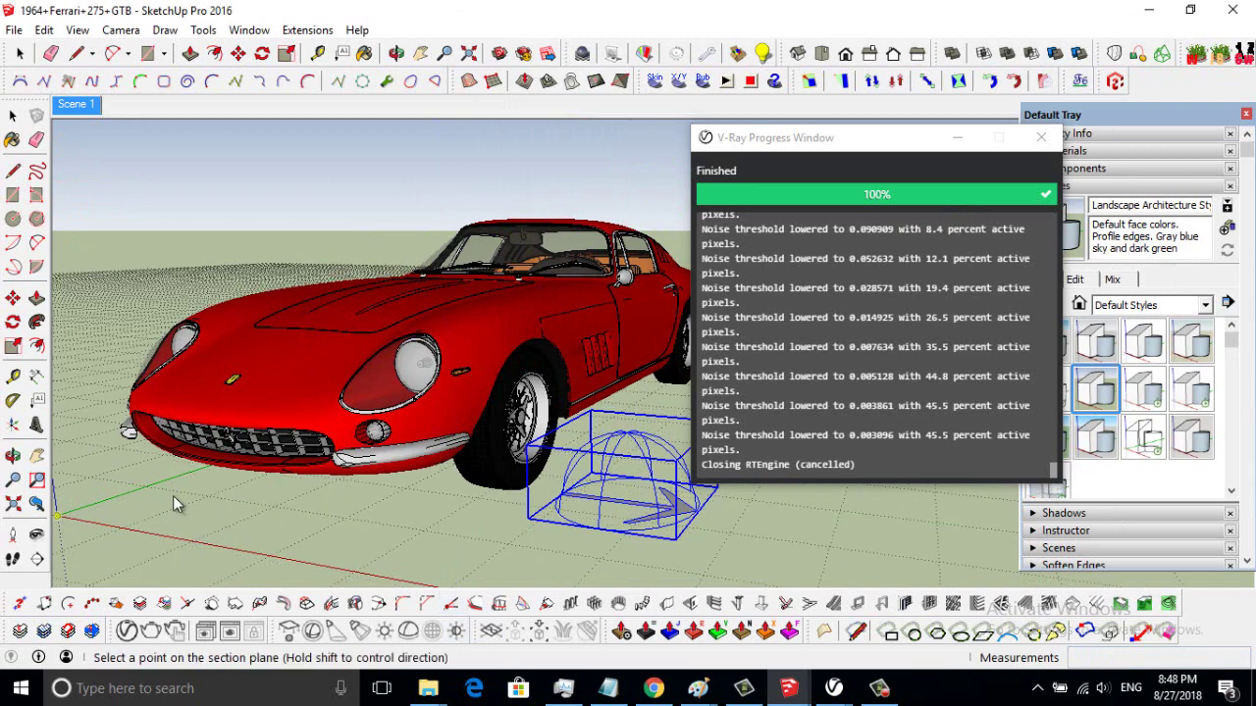
mouse_move(173, 495)
middle_down()
mouse_move(190, 490)
mouse_move(103, 502)
mouse_move(297, 502)
middle_up()
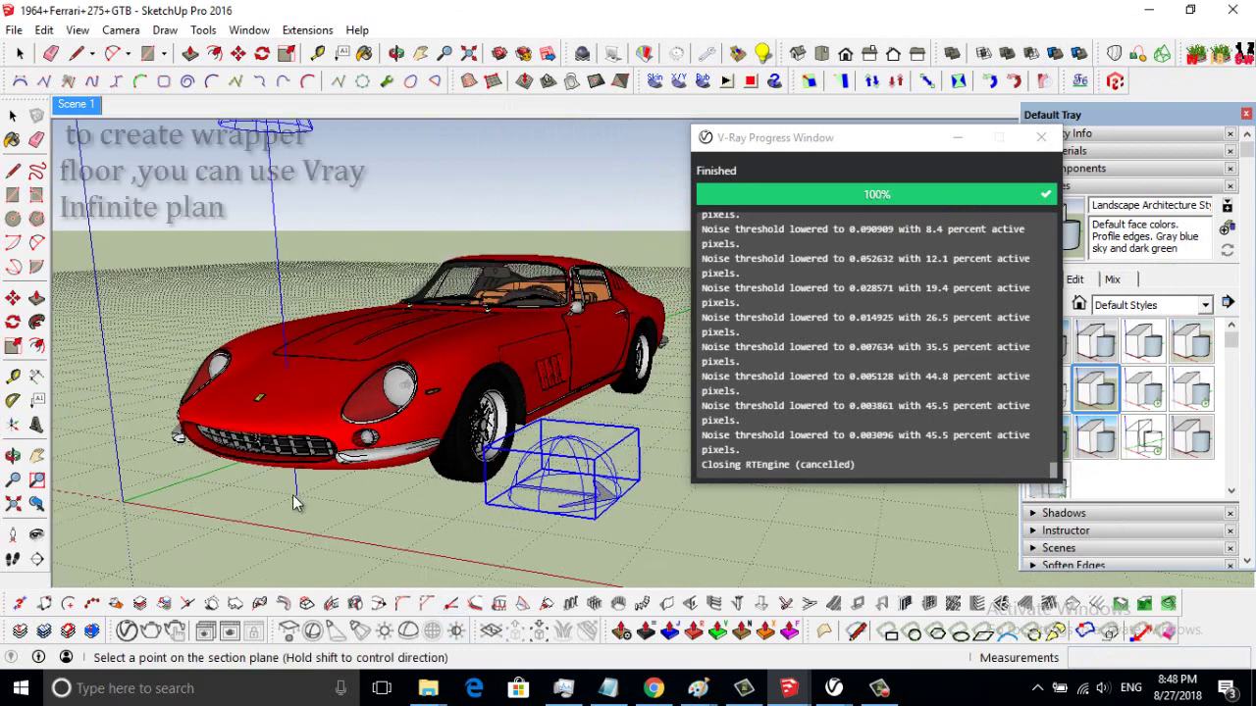
scroll(297, 502, down, 4)
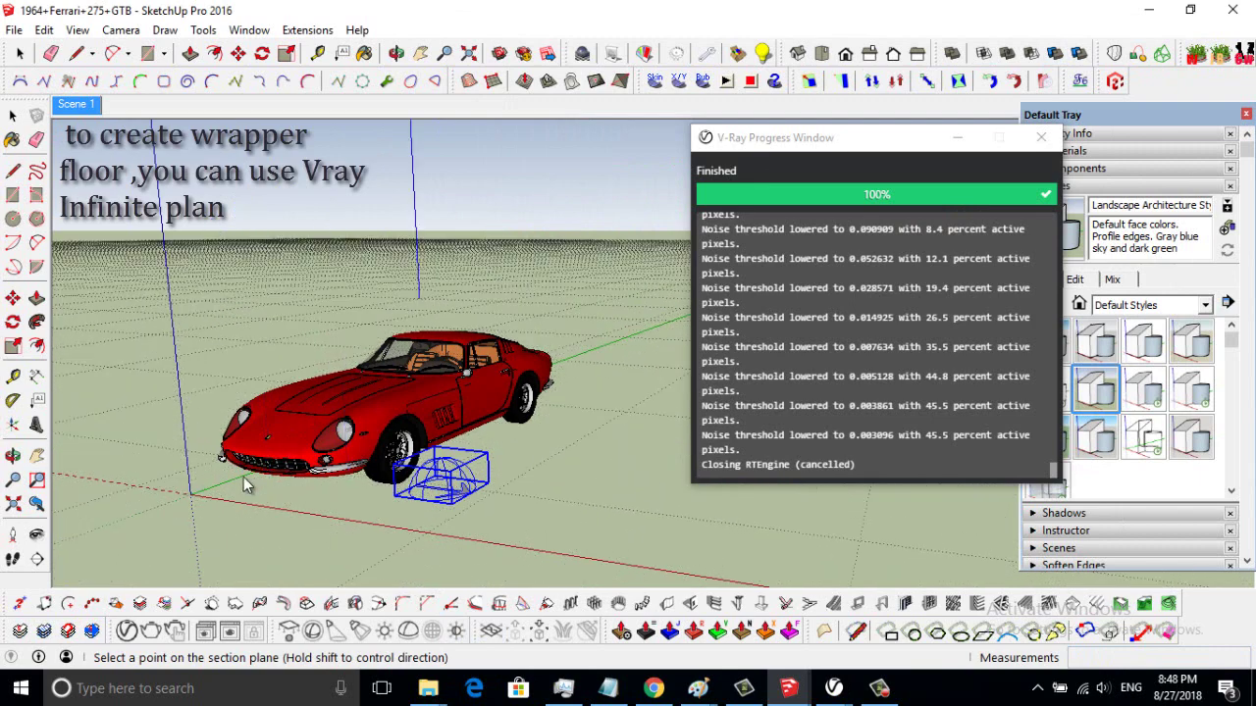
click(193, 495)
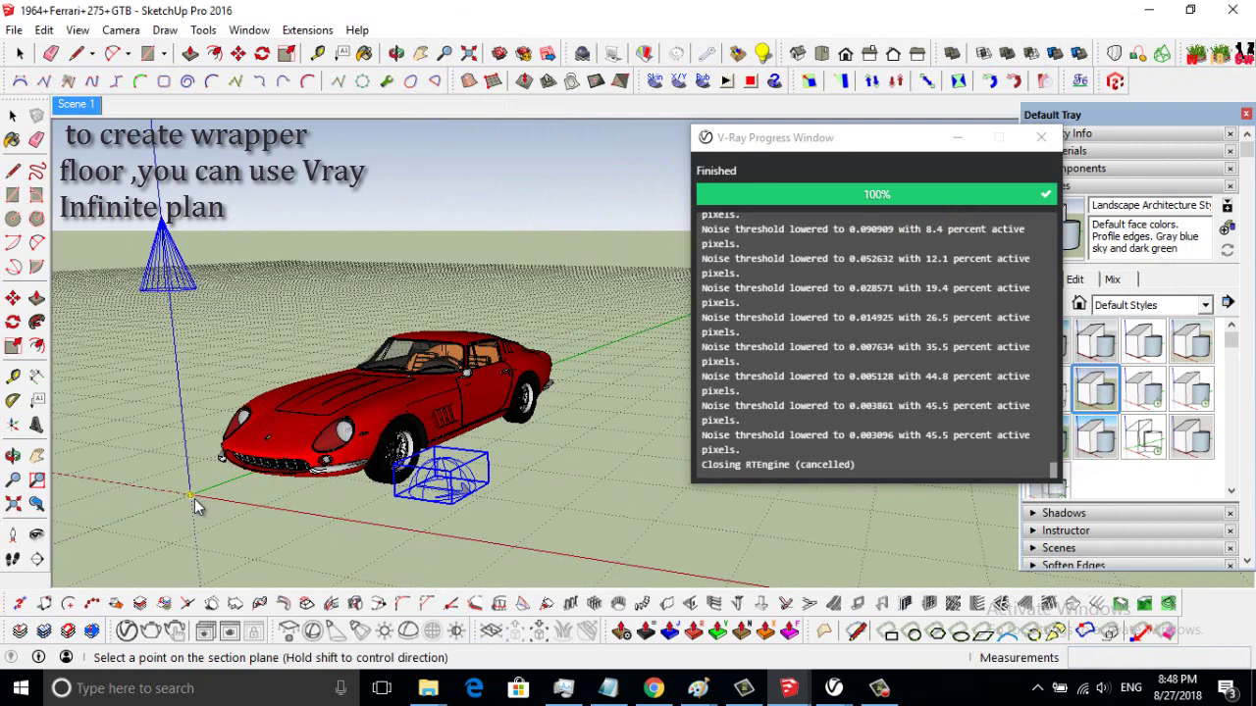
click(194, 498)
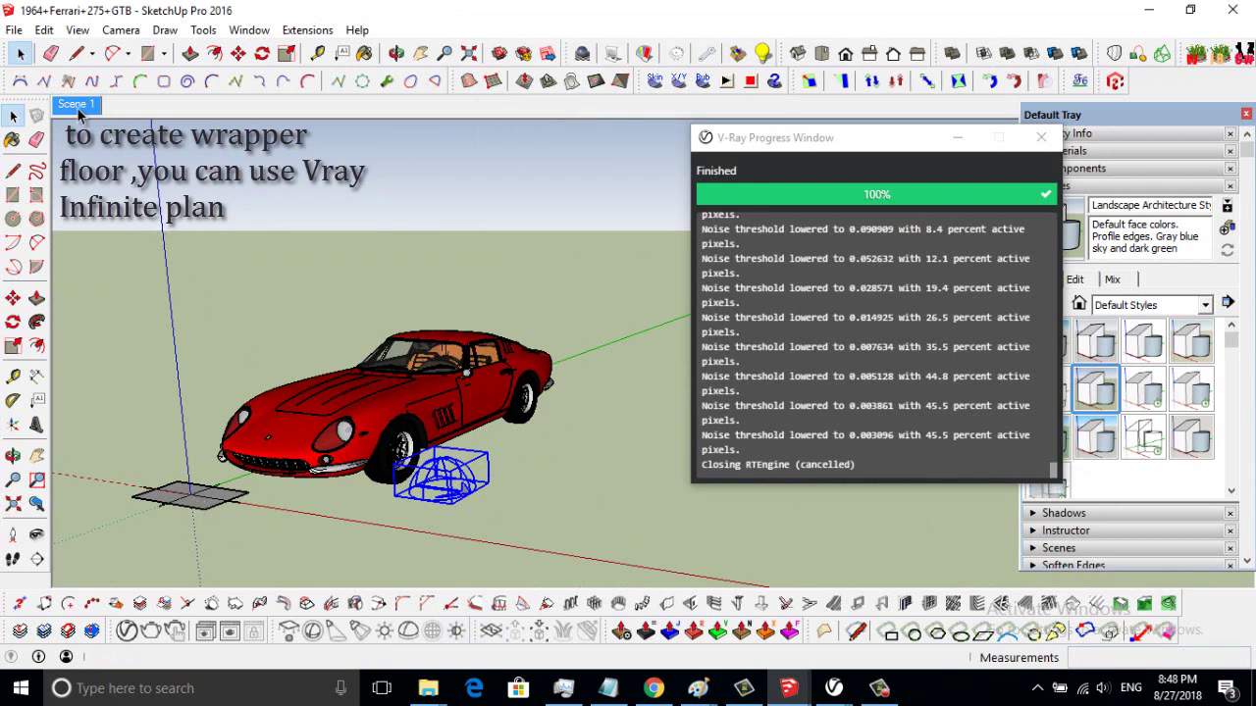
click(78, 107)
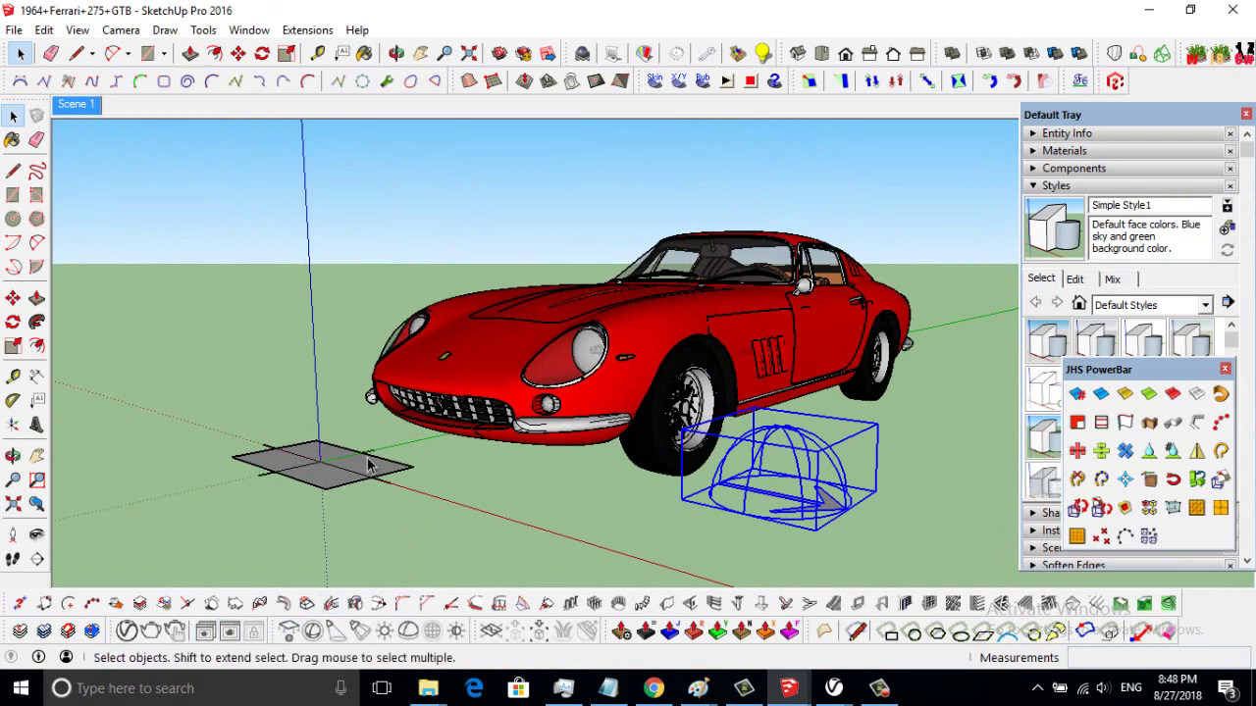
- Apply the Wrapper material to the selected infinite plane and start a new V-Ray render
click(138, 639)
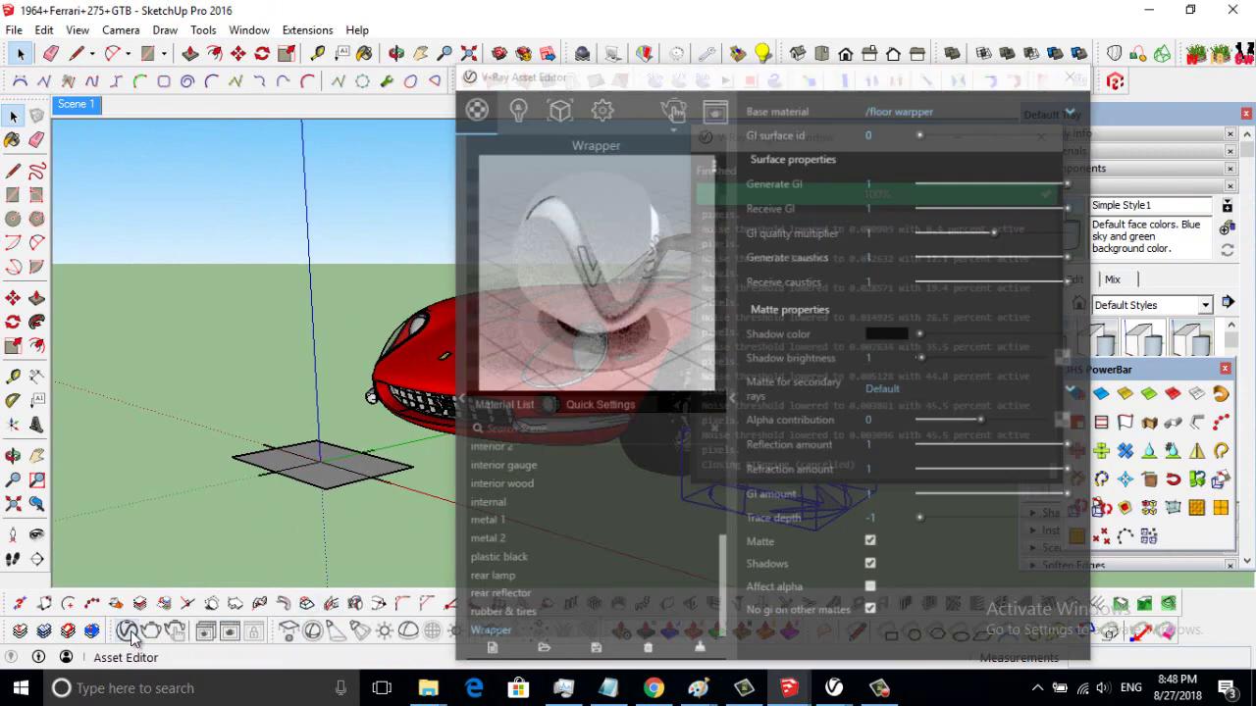
click(339, 490)
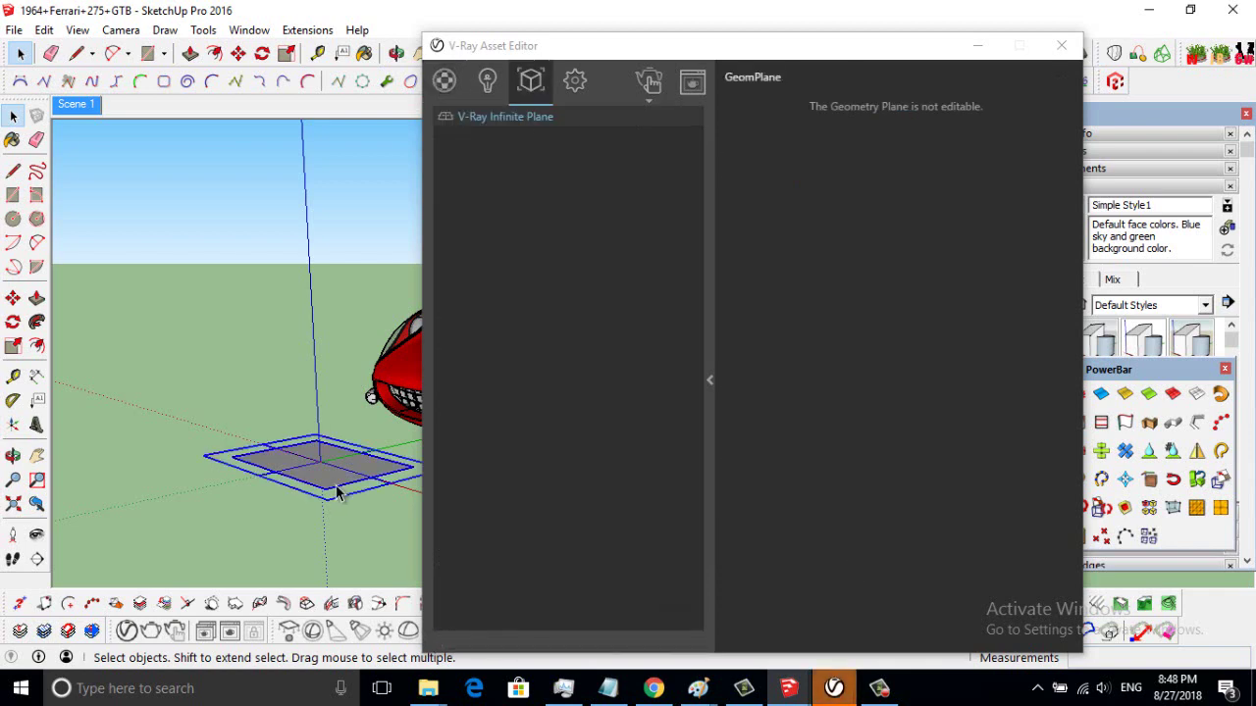
click(443, 80)
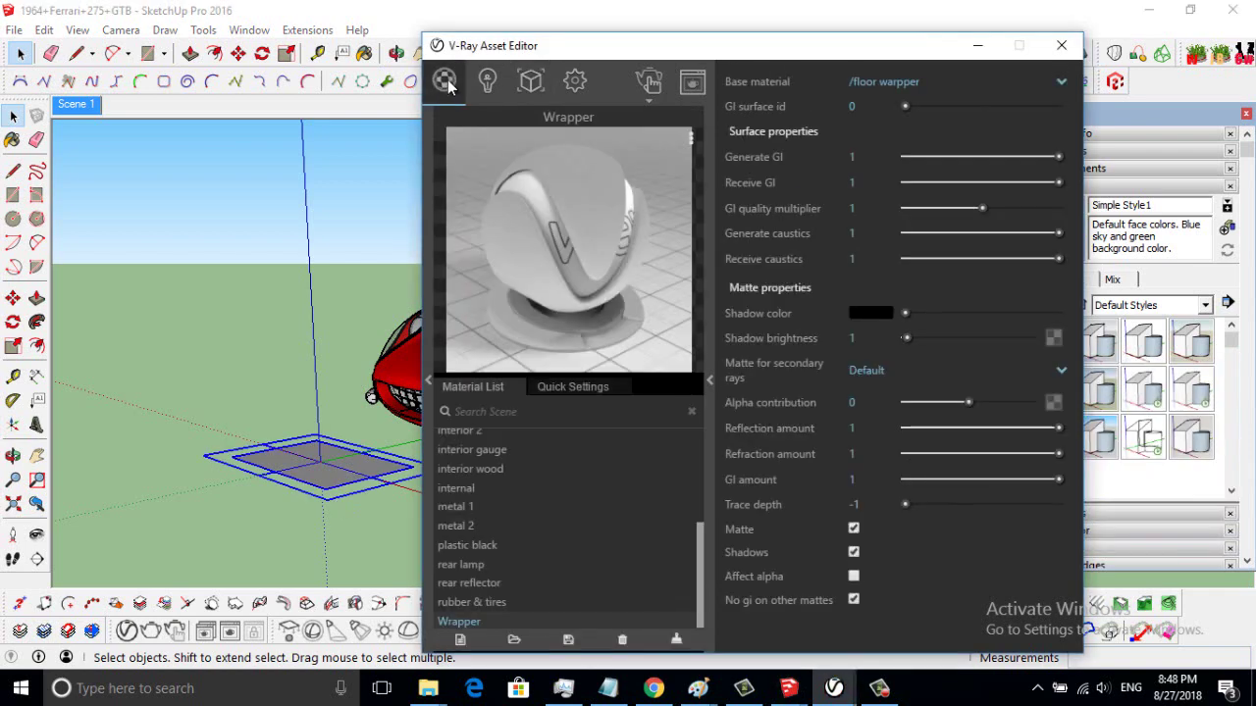
right_click(463, 624)
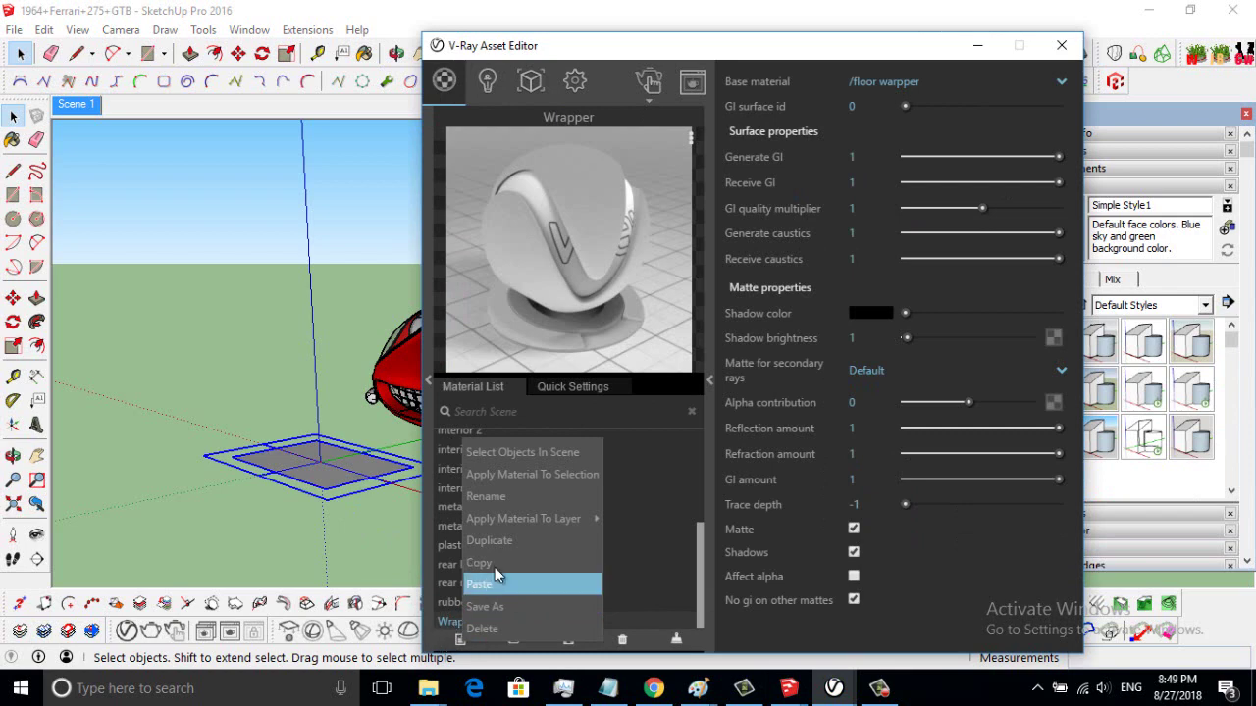
click(503, 475)
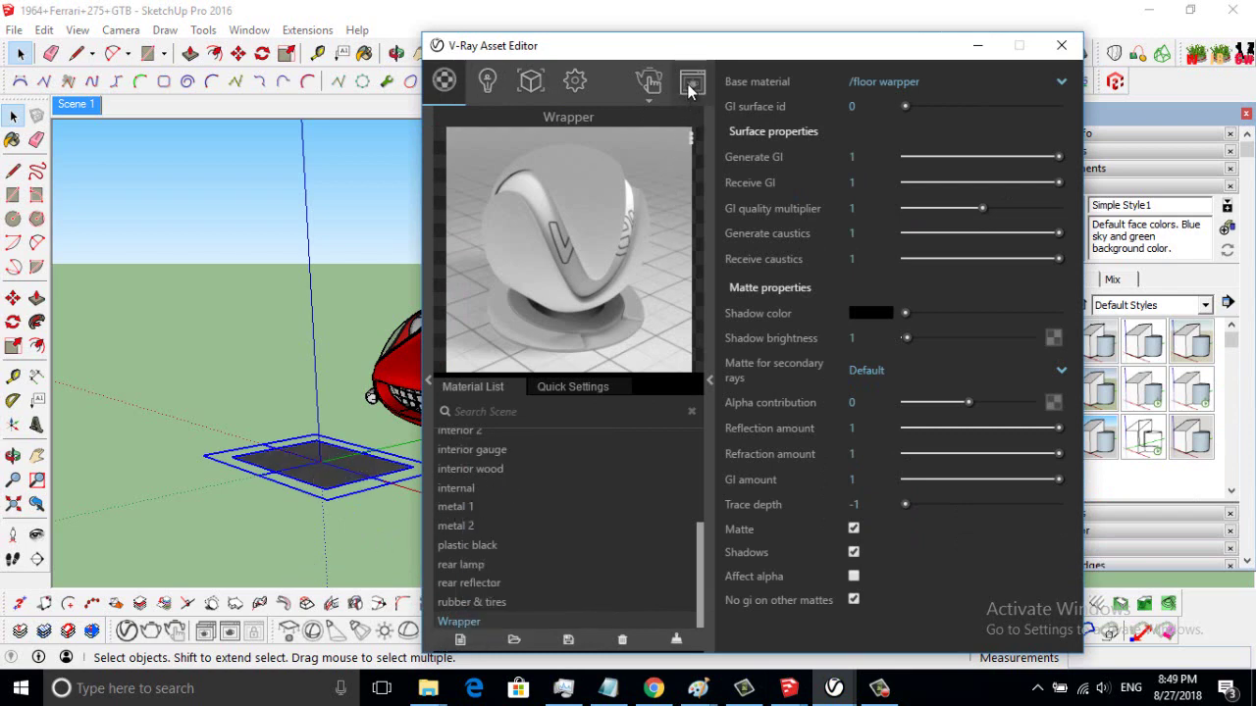
click(648, 100)
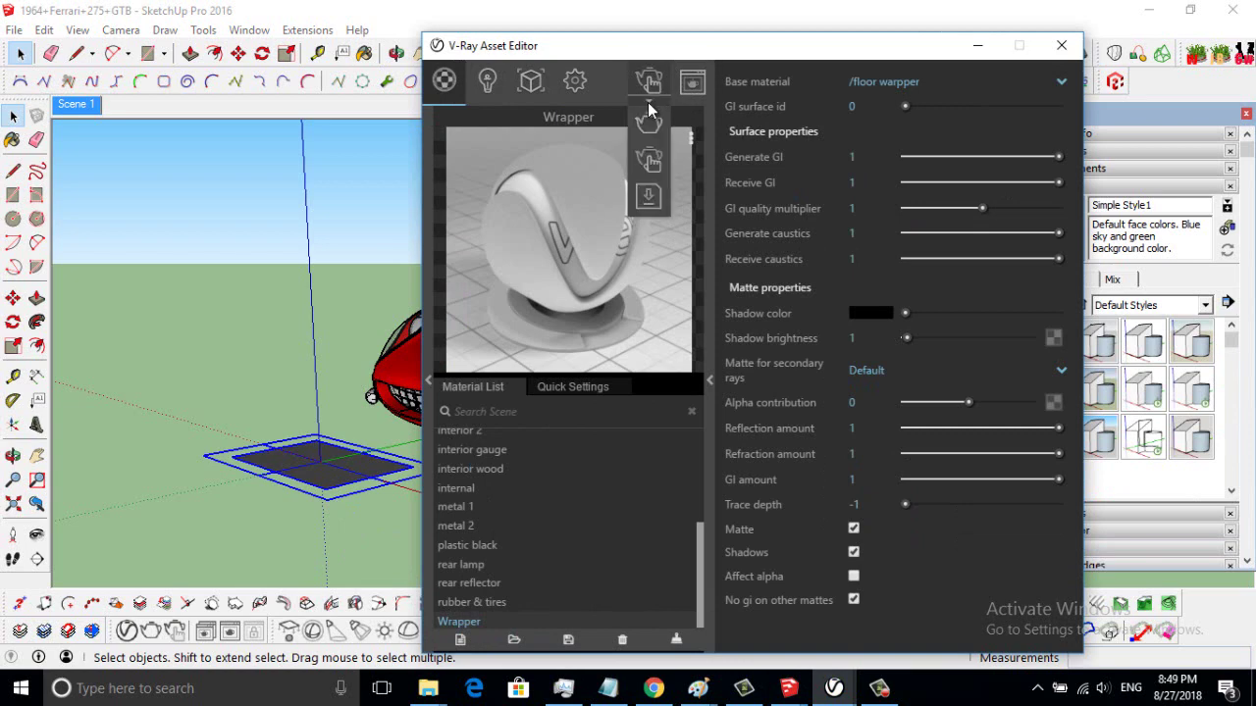
click(650, 162)
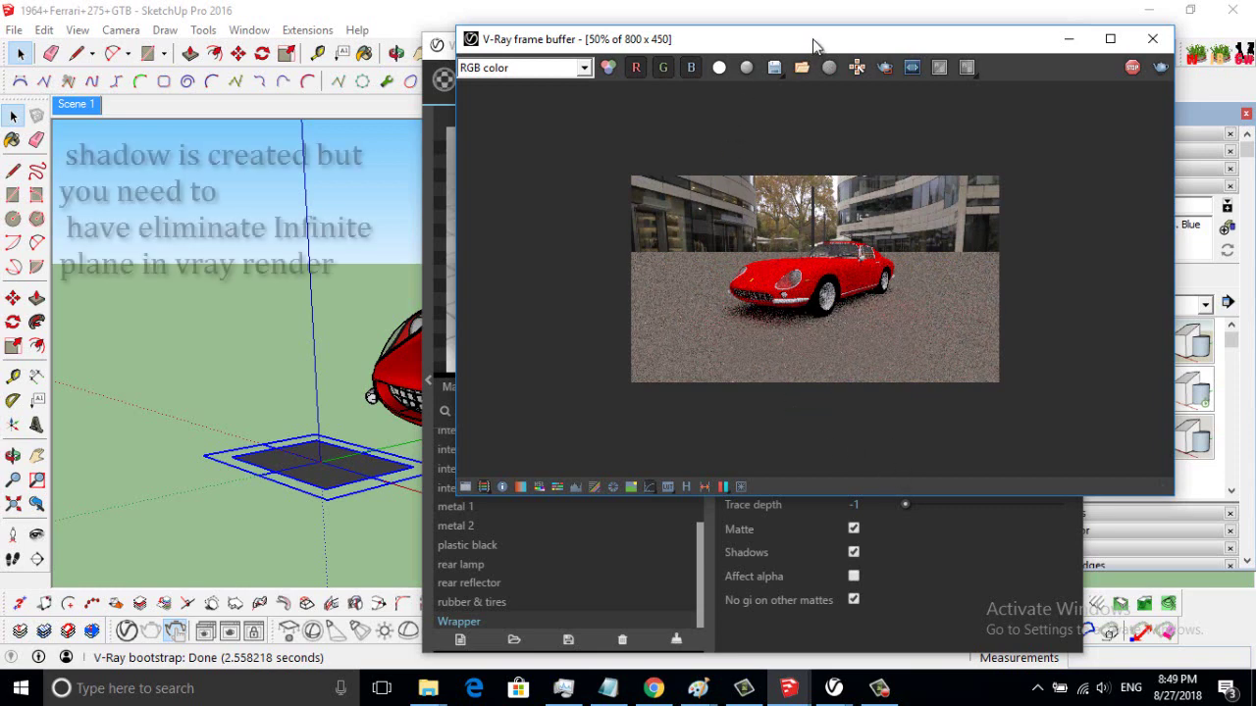
- Move the frame buffer aside to inspect the Ferrari render, then bring the Asset Editor forward
drag(812, 43, 714, 175)
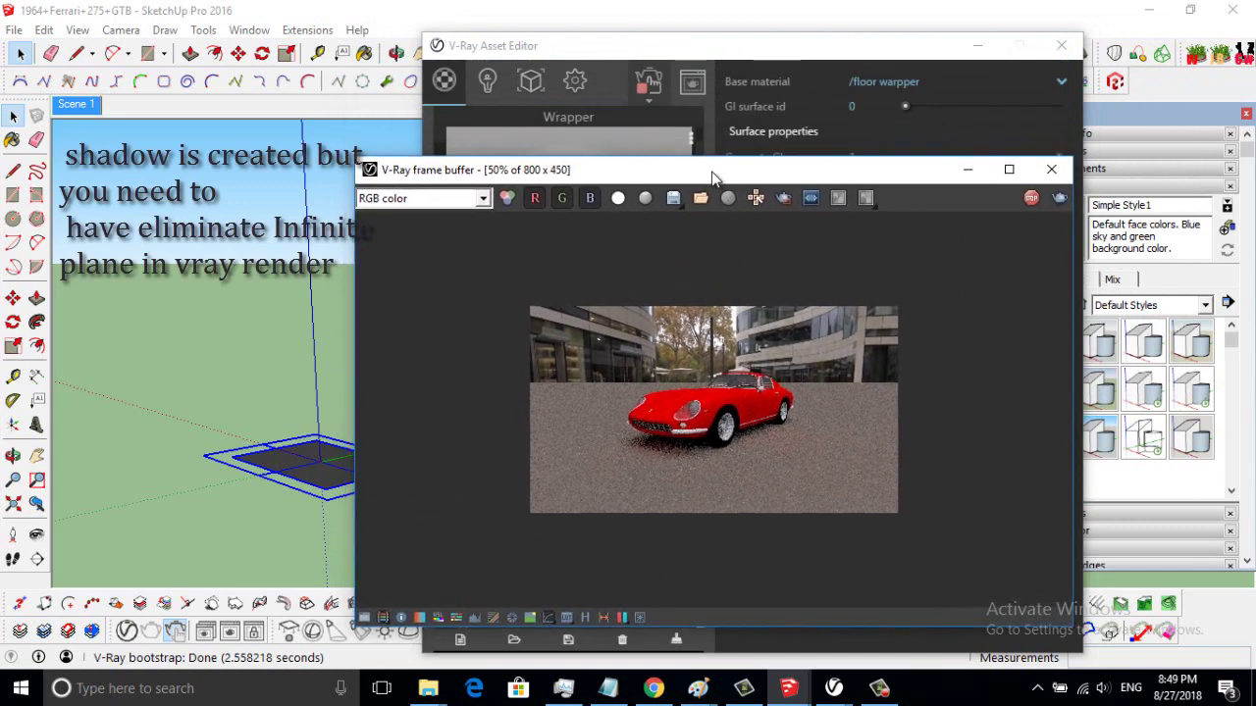
click(776, 49)
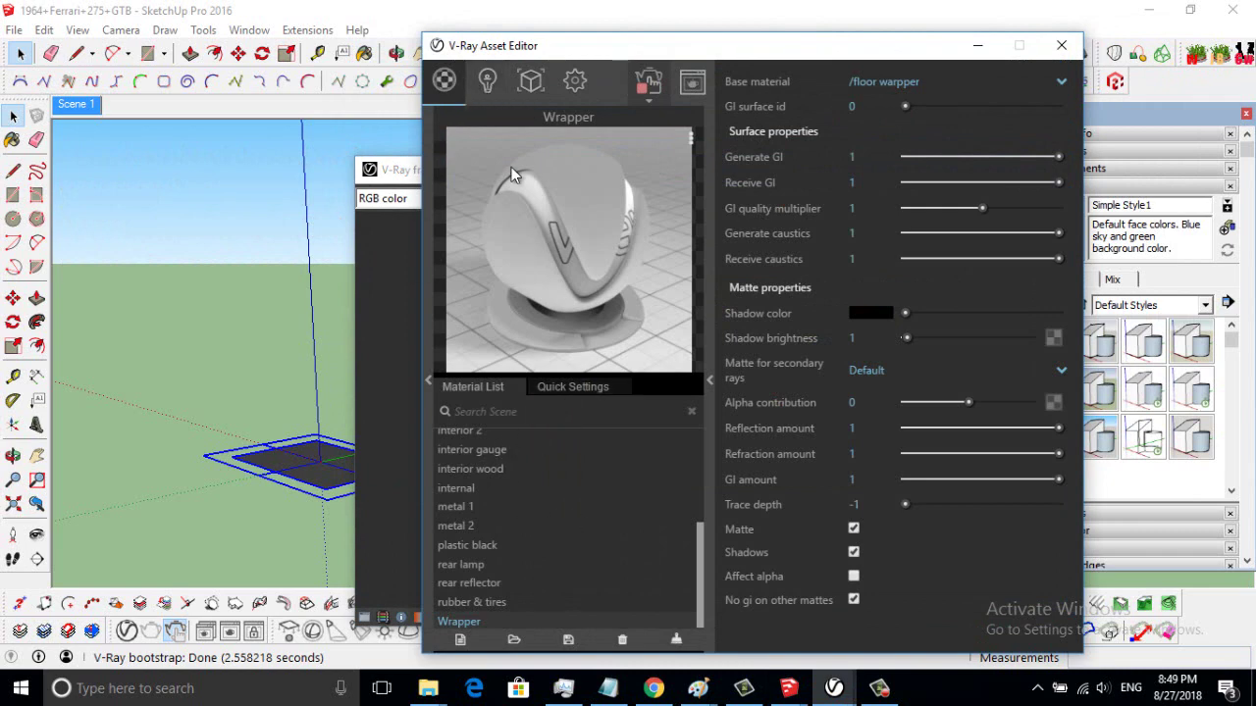
- Copy the Dome Light's HDR texture and paste it into the environment Background slot
click(574, 87)
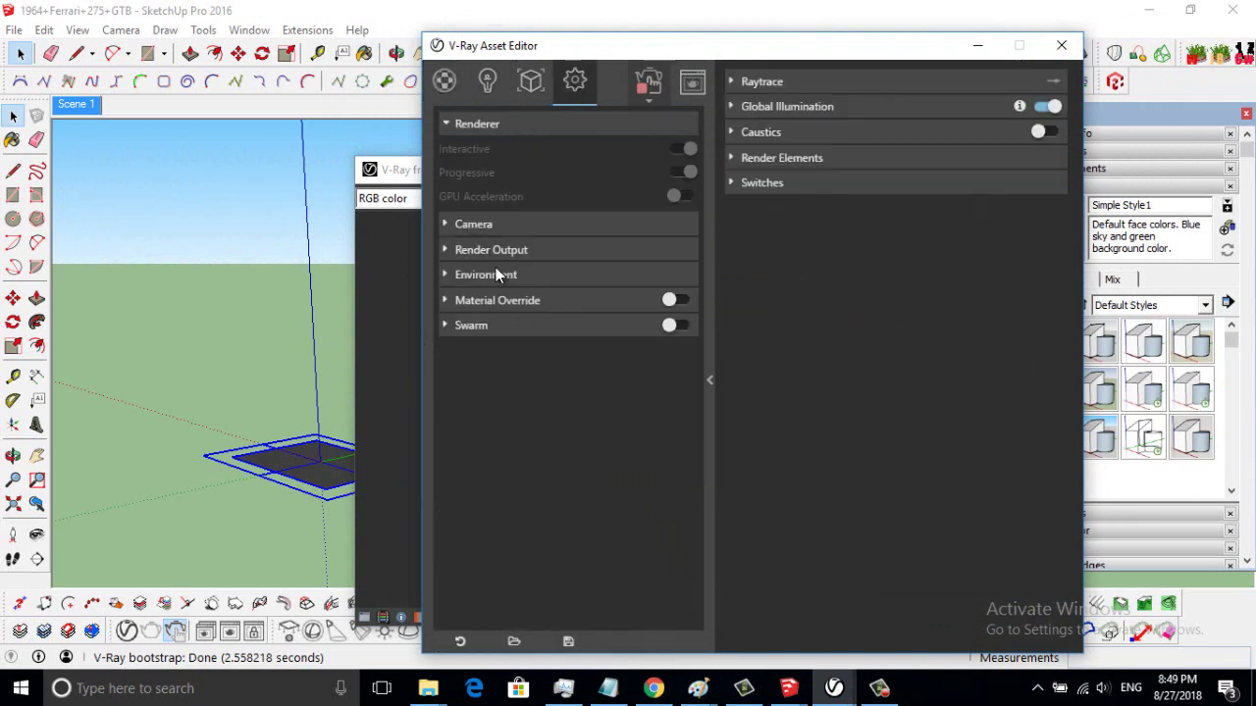
click(486, 274)
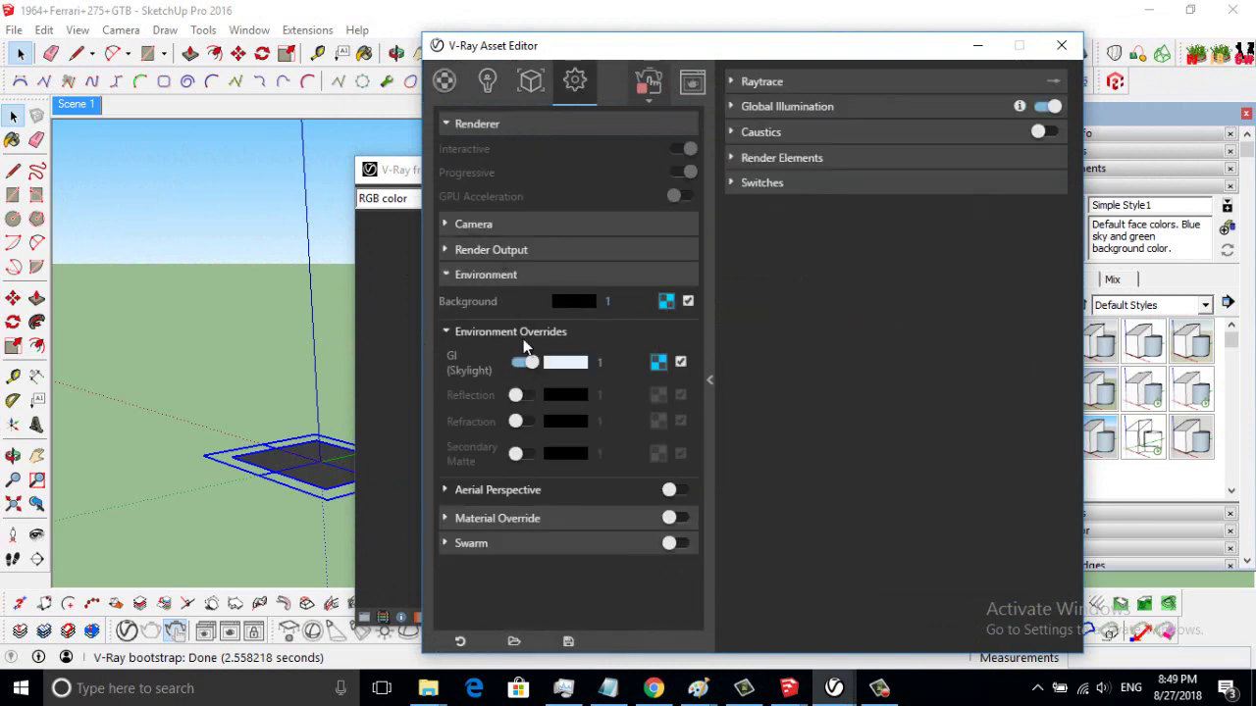
click(489, 85)
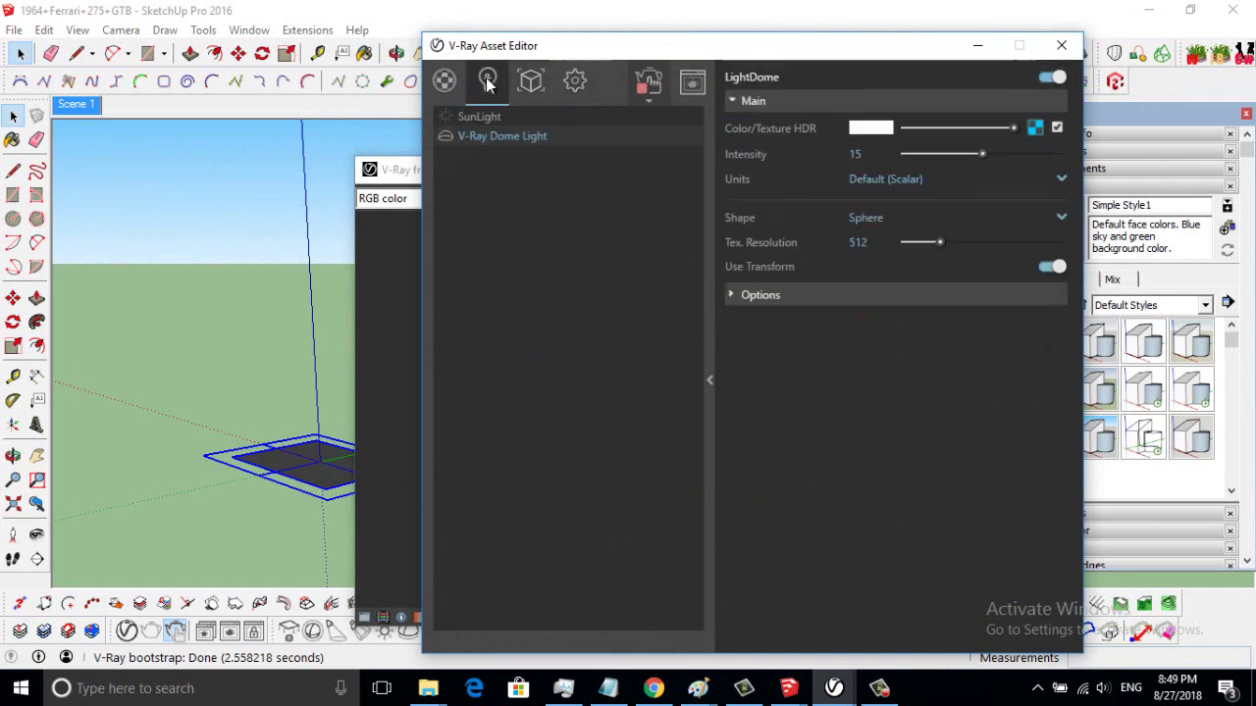
right_click(1035, 130)
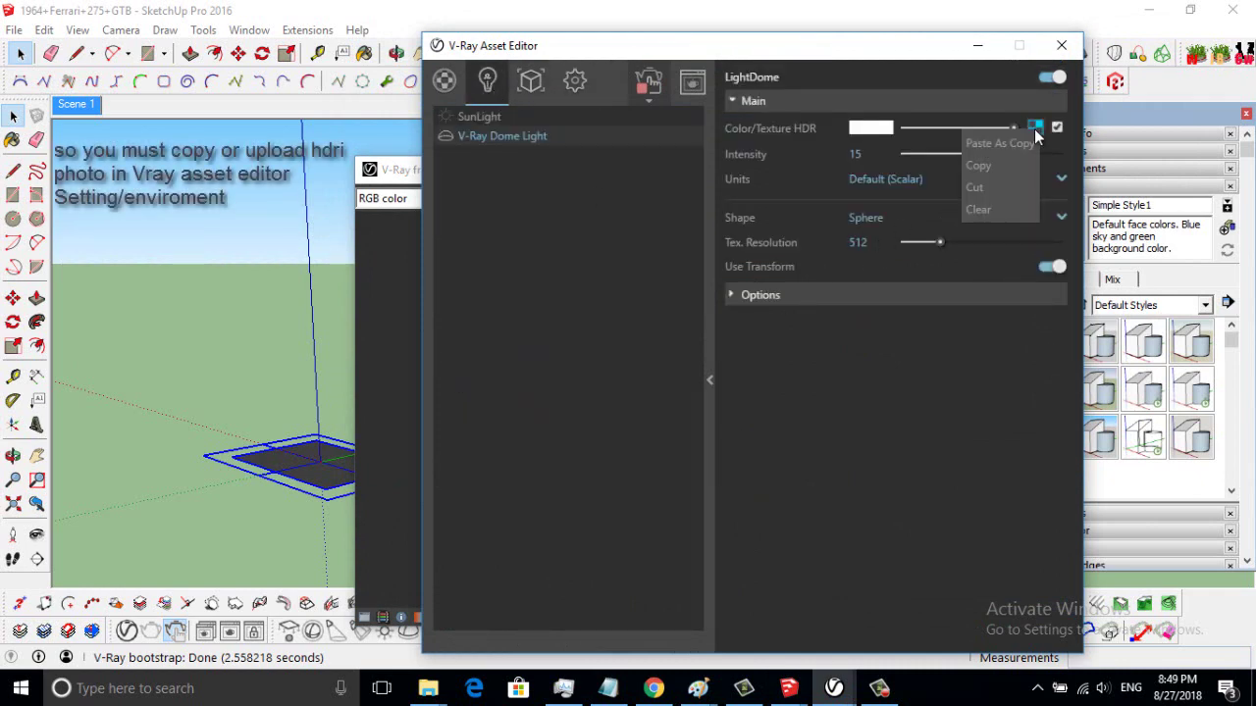
click(993, 167)
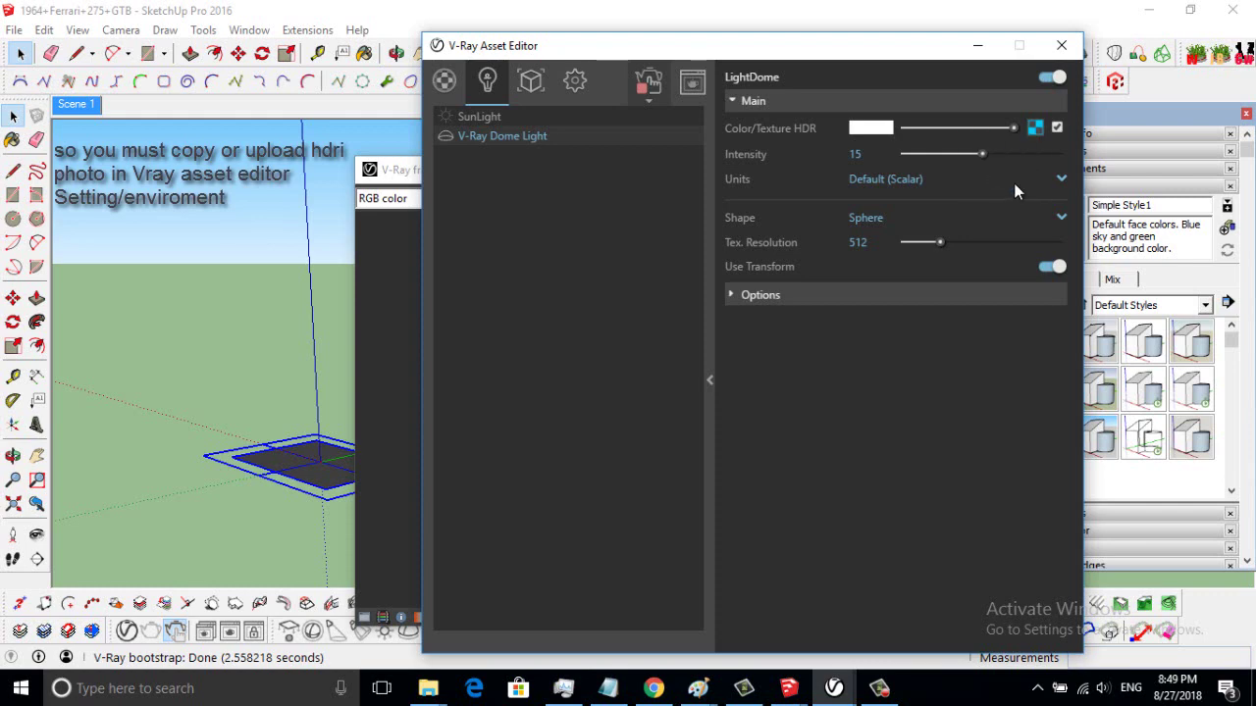
click(573, 84)
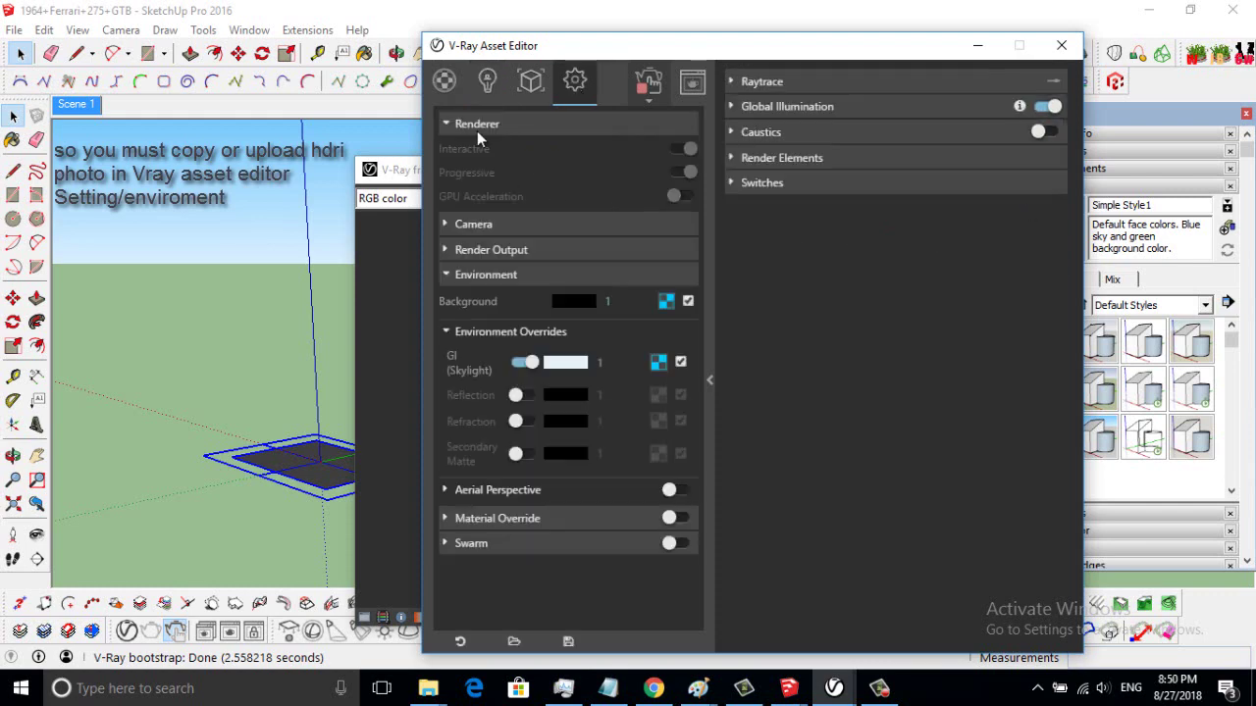
right_click(665, 303)
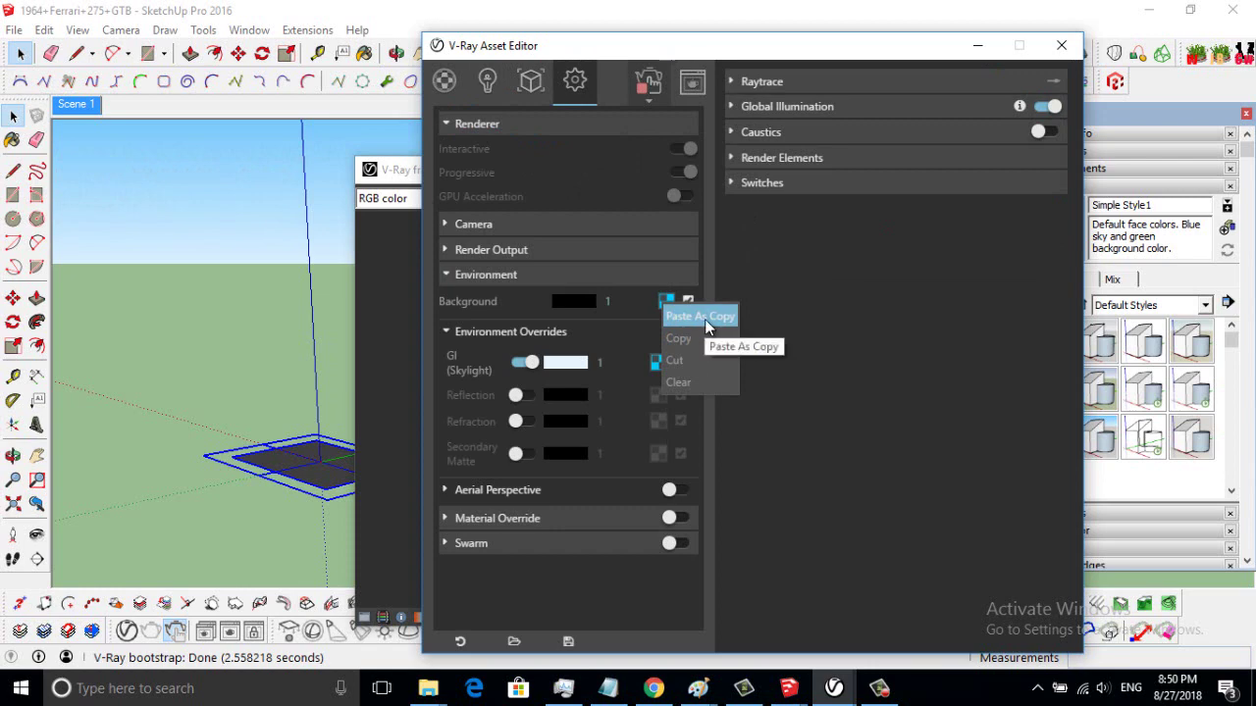
click(704, 318)
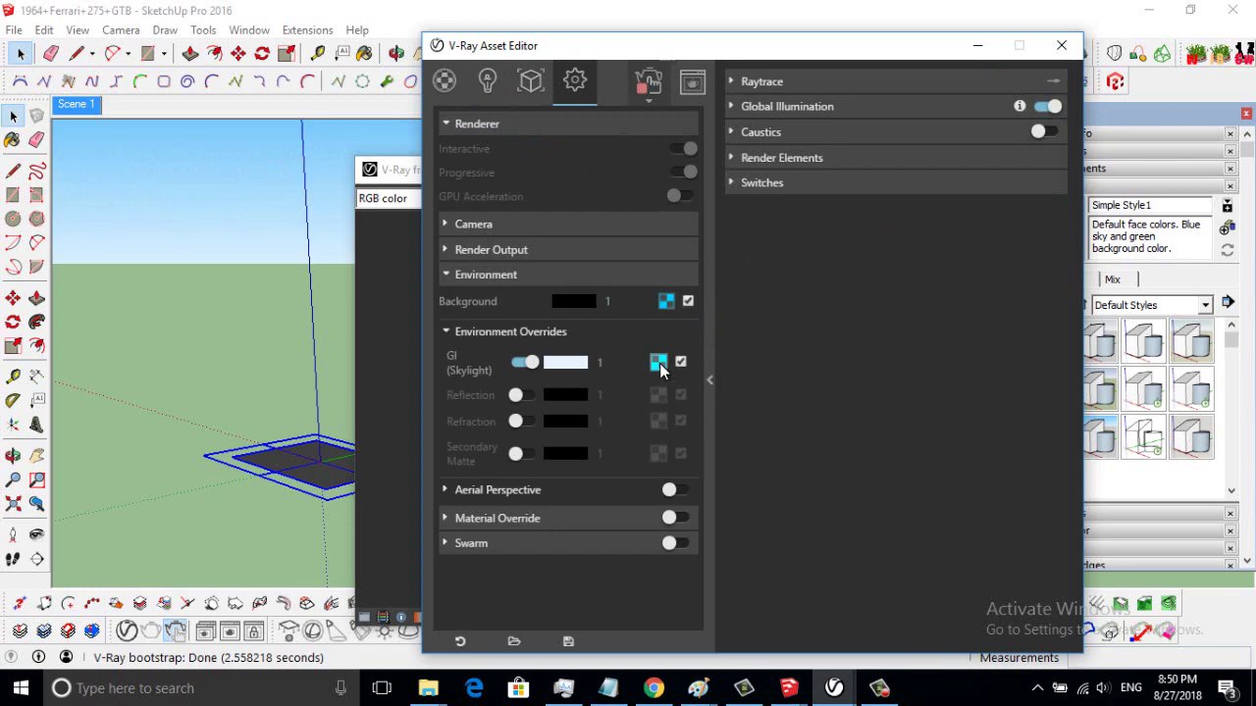
- Paste the same Dome Light HDR texture into the GI (Skylight) slot, leaving the Background multiplier at 1
click(484, 90)
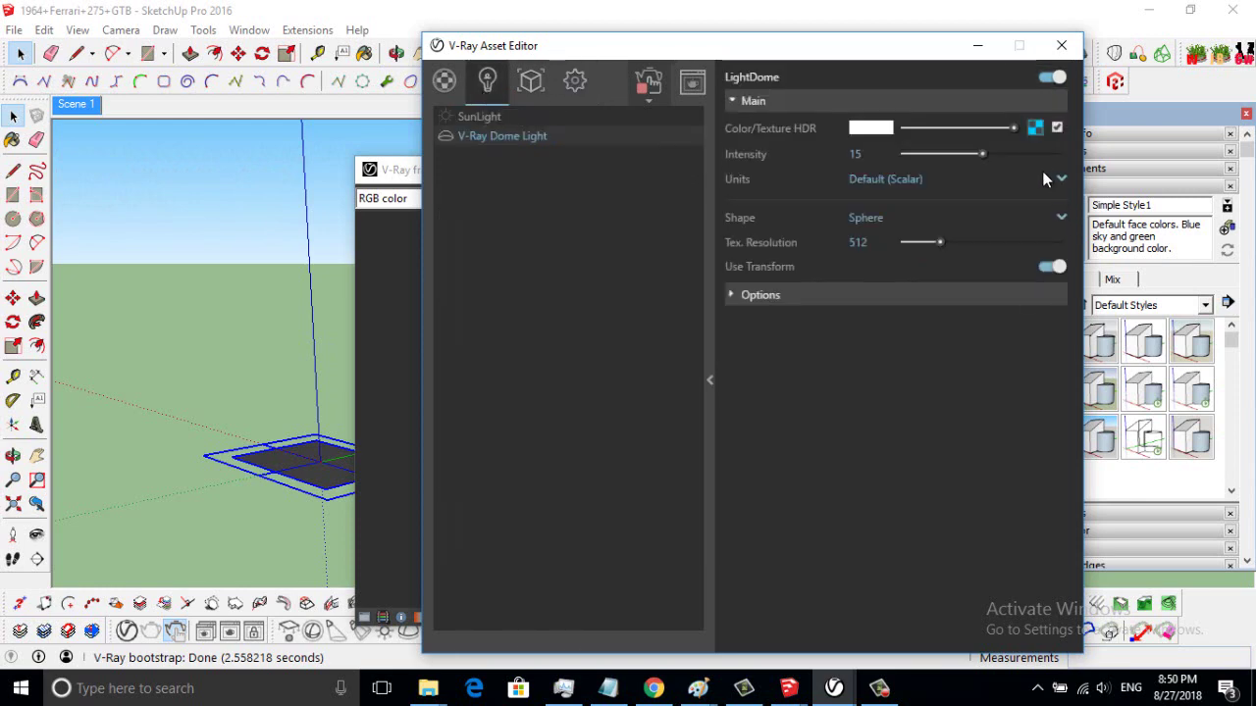
click(1007, 154)
click(578, 84)
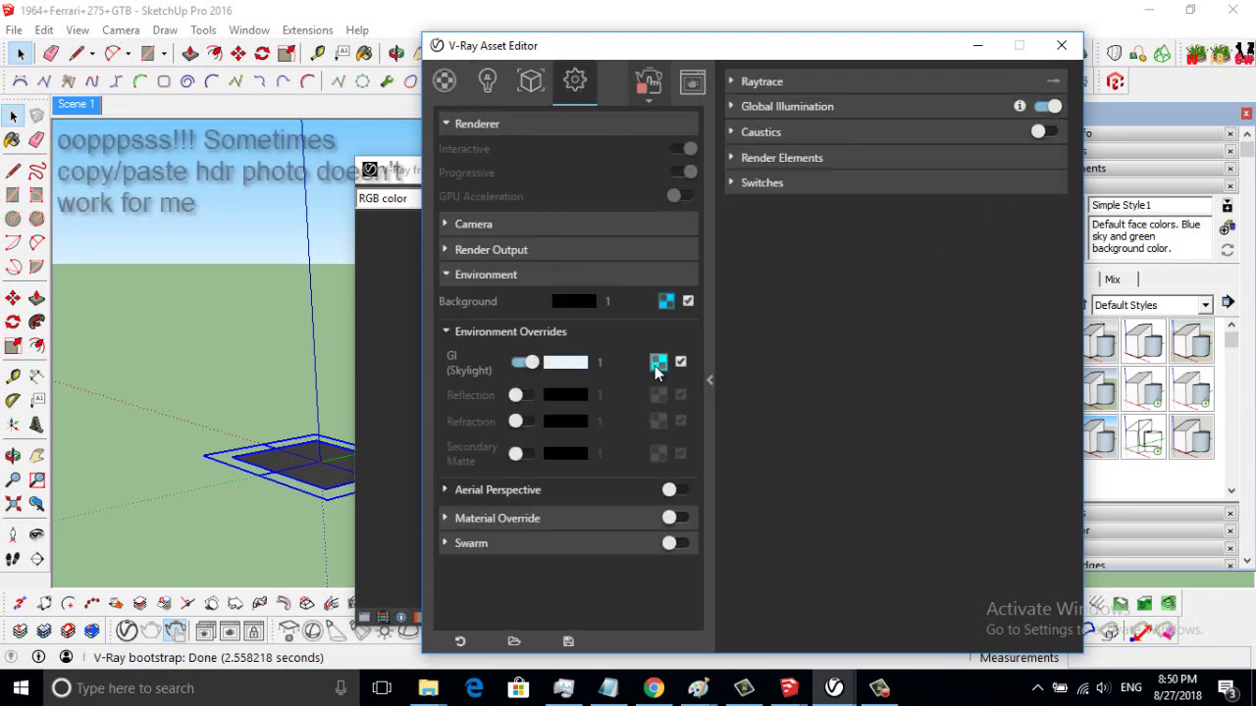
right_click(655, 365)
click(693, 383)
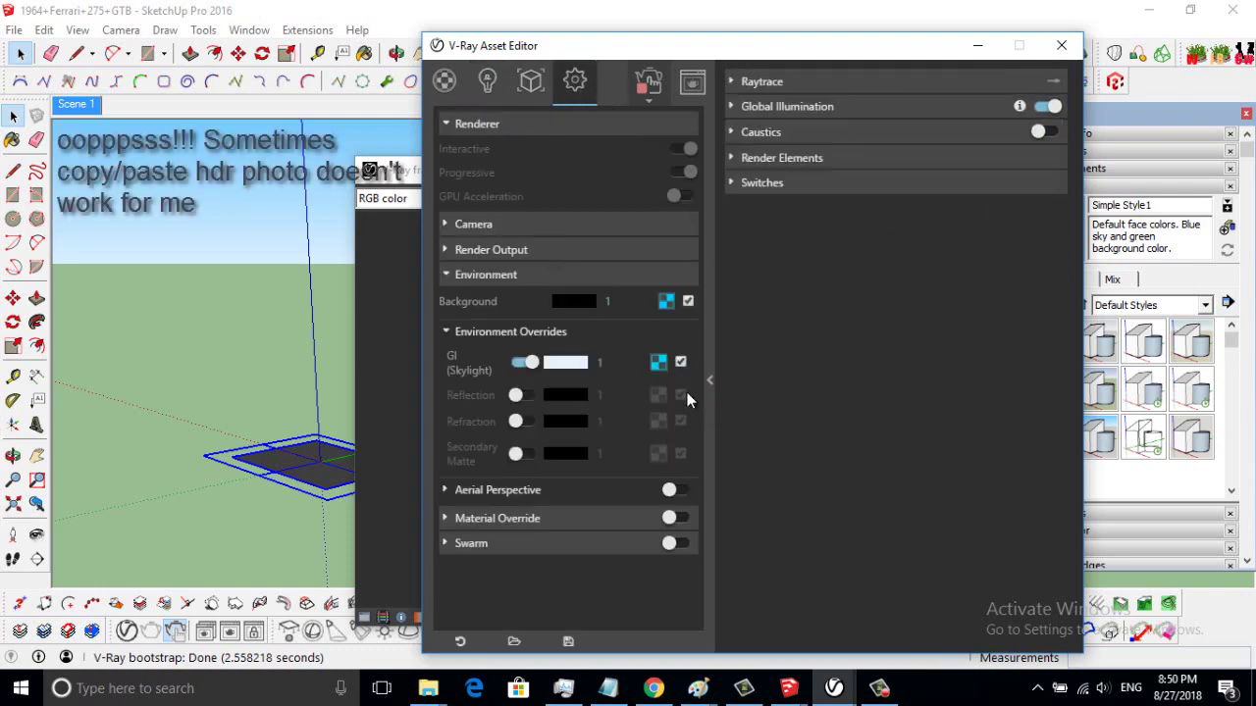
double_click(608, 303)
click(853, 336)
click(692, 87)
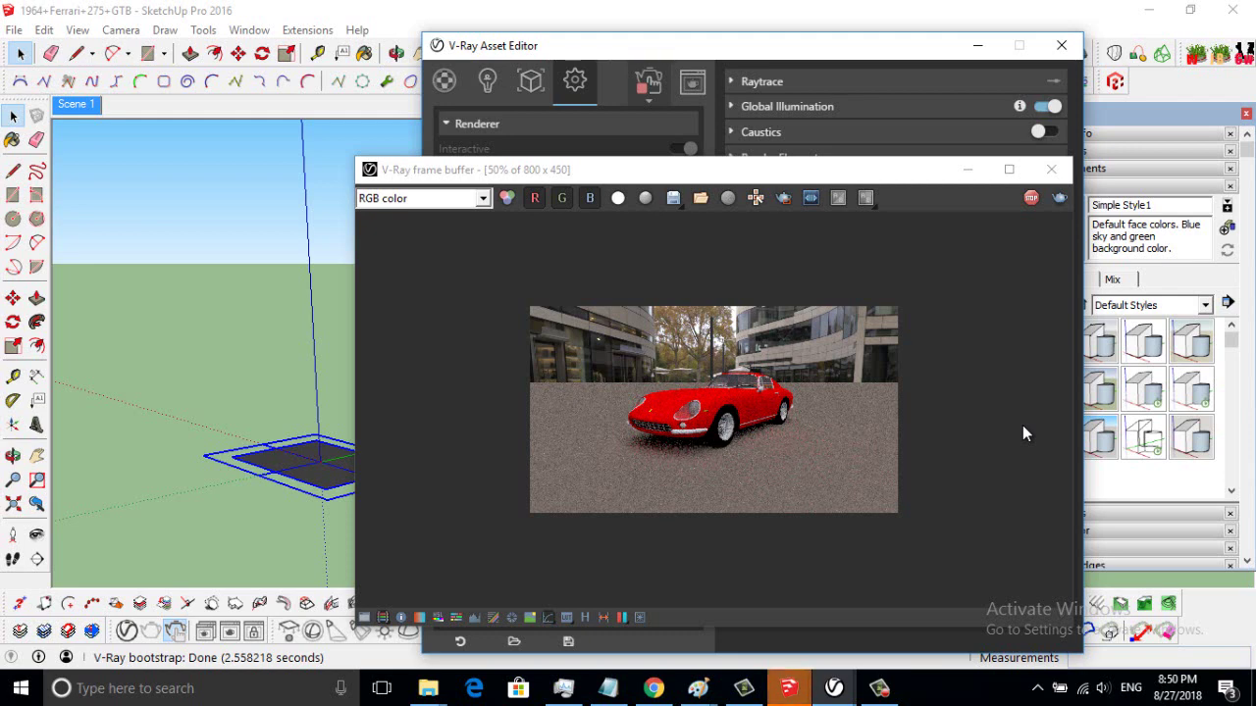
- Drag the V-Ray frame buffer down and left to inspect the Ferrari against the street HDRI
mouse_move(729, 180)
mouse_down()
mouse_move(705, 212)
mouse_move(626, 168)
mouse_up()
- Review the Dome Light's HDR bitmap file and UVW mapping, then return to its main light settings
click(488, 80)
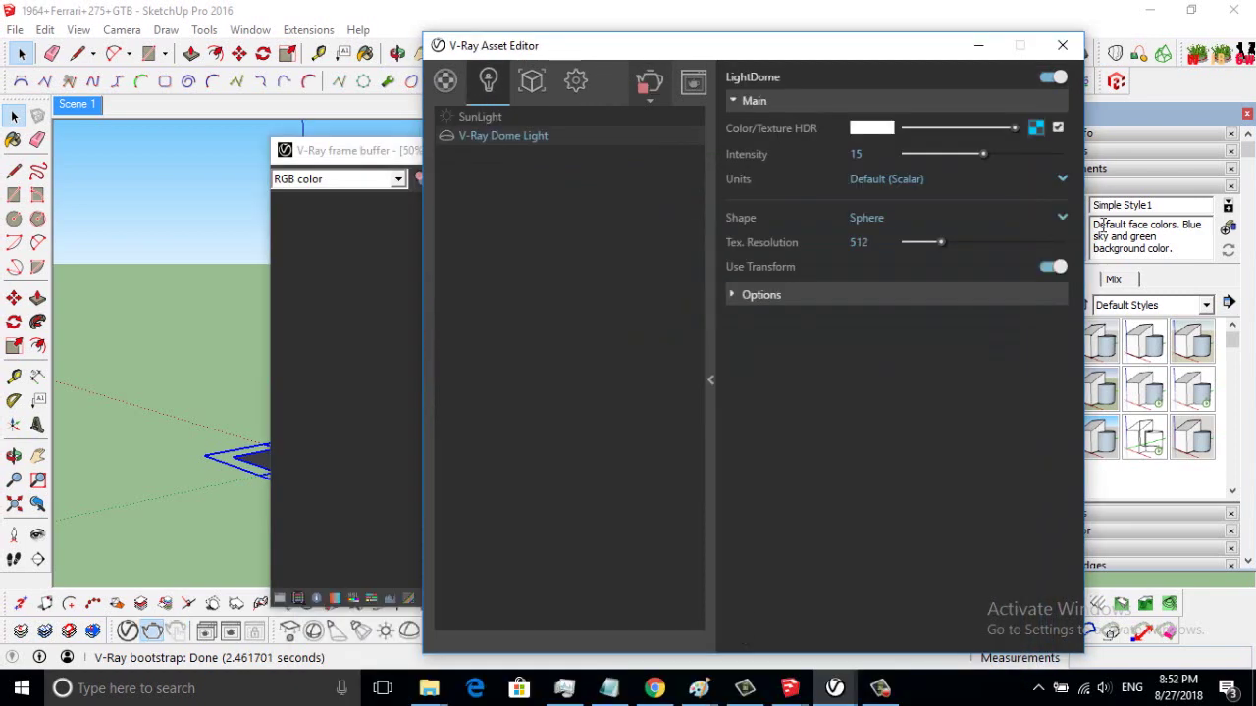
click(1036, 129)
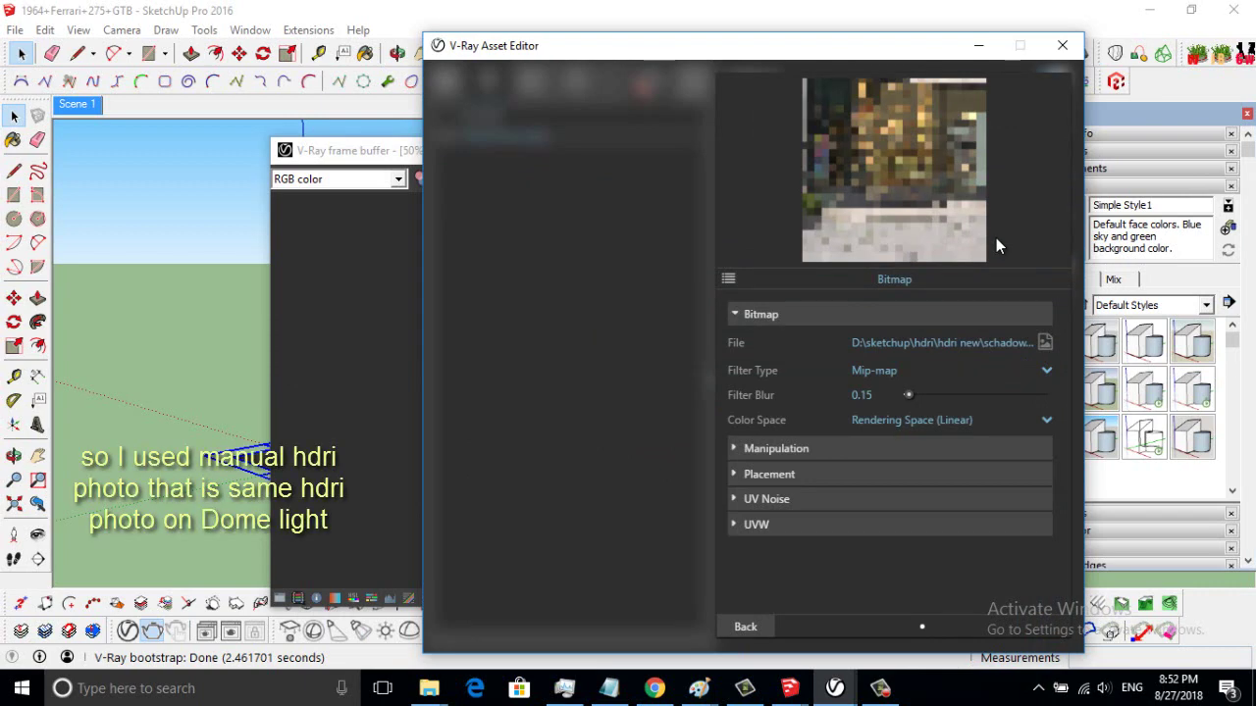
click(837, 526)
scroll(840, 529, down, 1)
scroll(840, 526, up, 1)
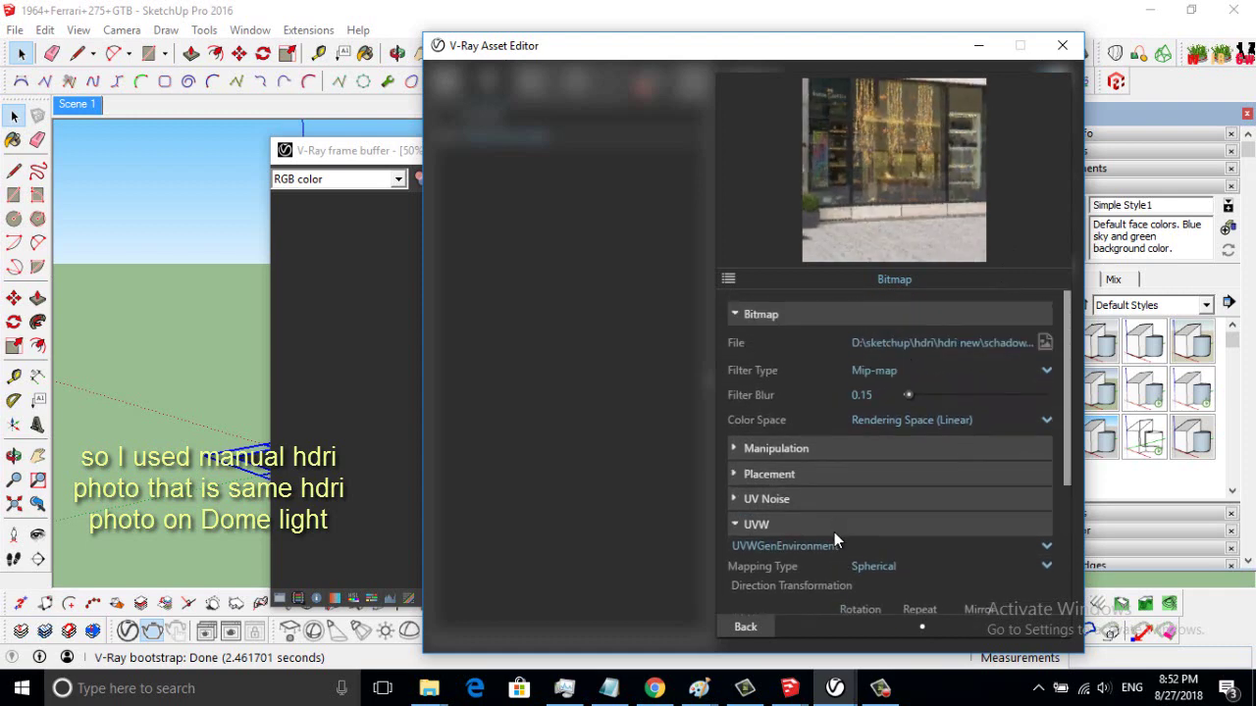
click(833, 526)
click(744, 627)
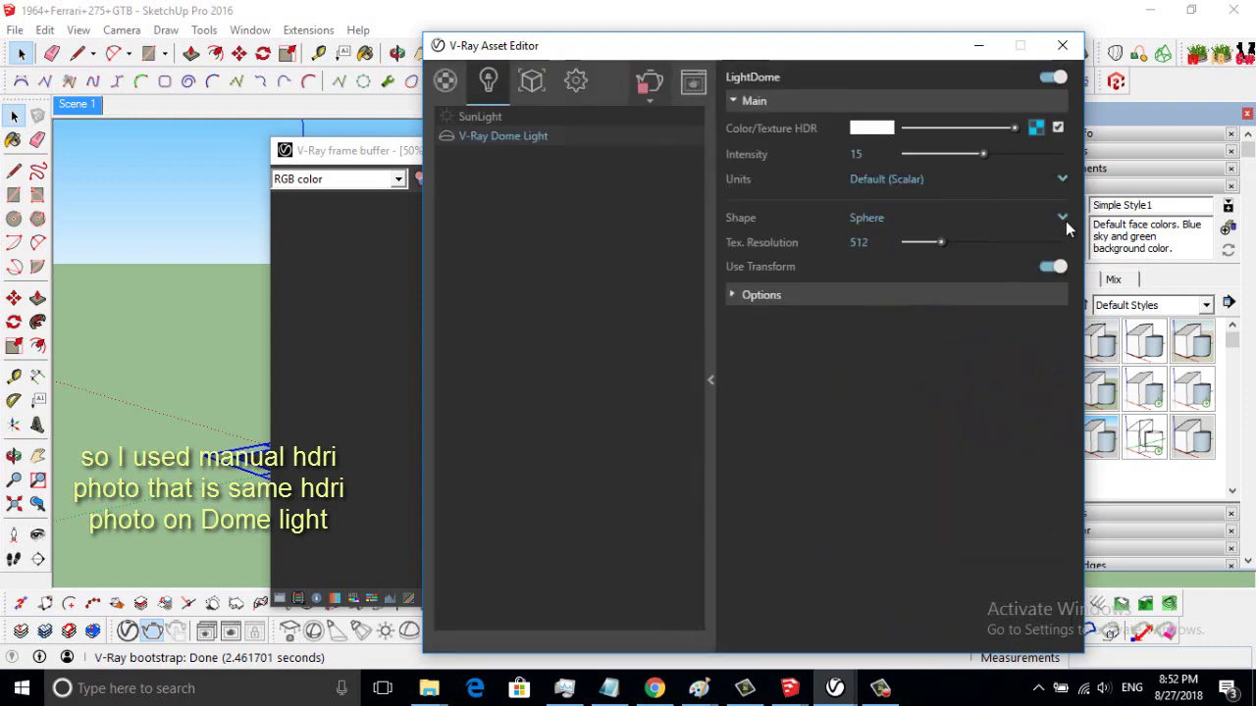
- Paste the copied HDR texture into the environment Background slot
click(1039, 131)
click(1007, 177)
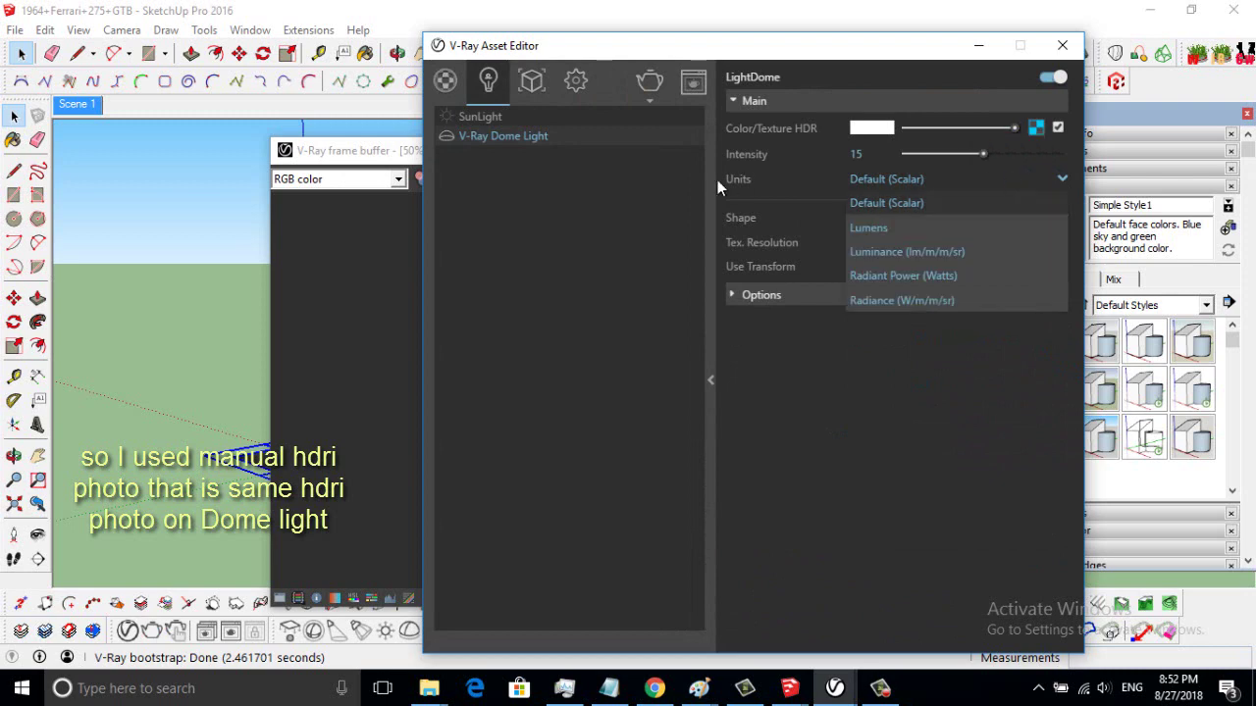
click(576, 80)
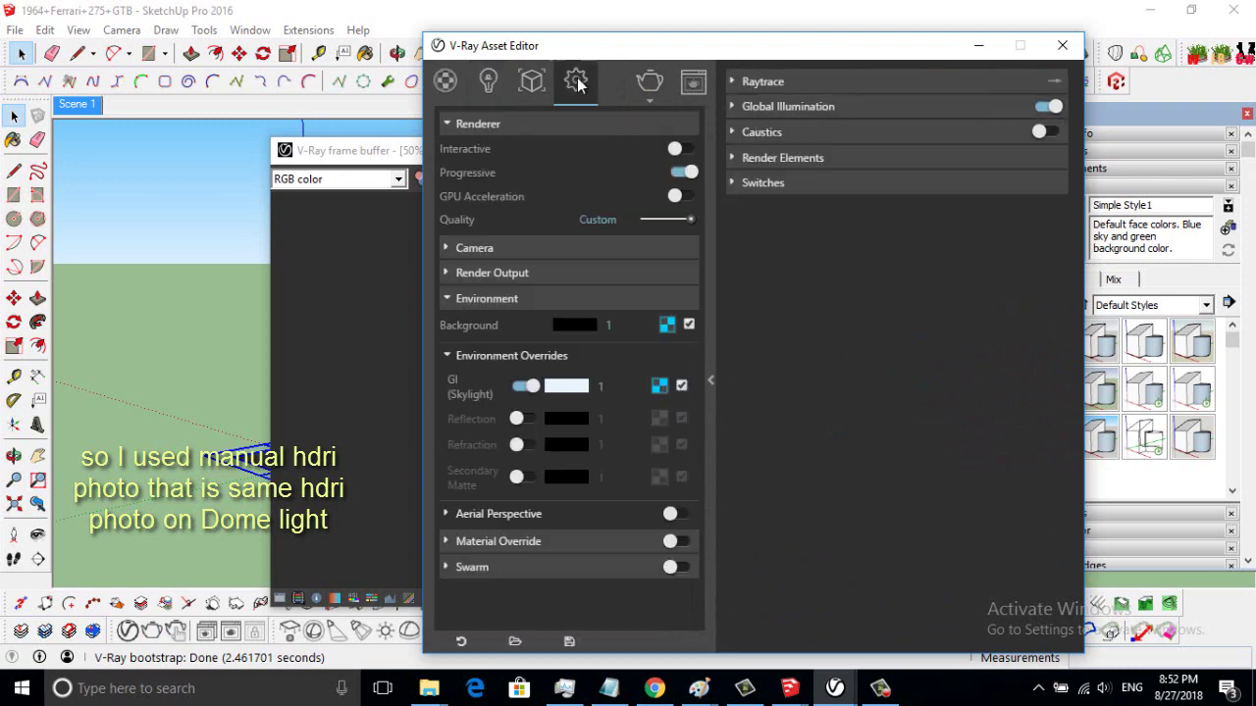
right_click(664, 327)
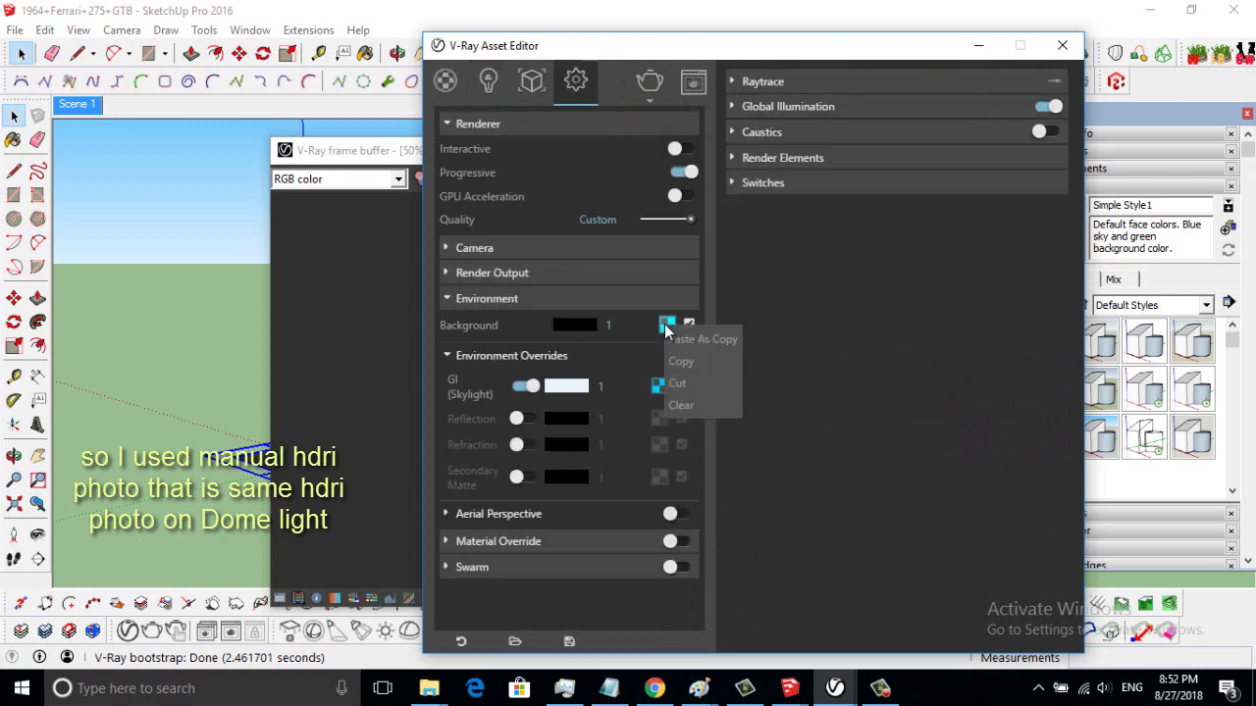
click(729, 344)
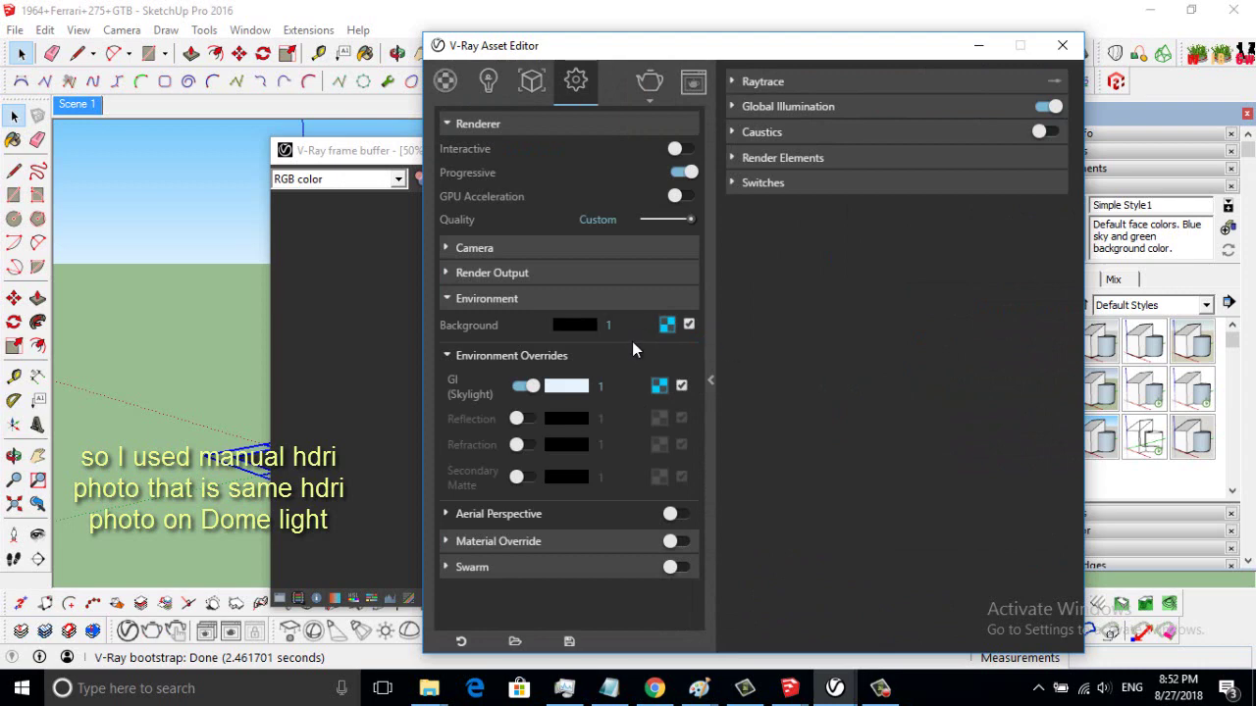
- Change the Background texture type to Bitmap and load the schadowplatz_8k HDRI
click(671, 326)
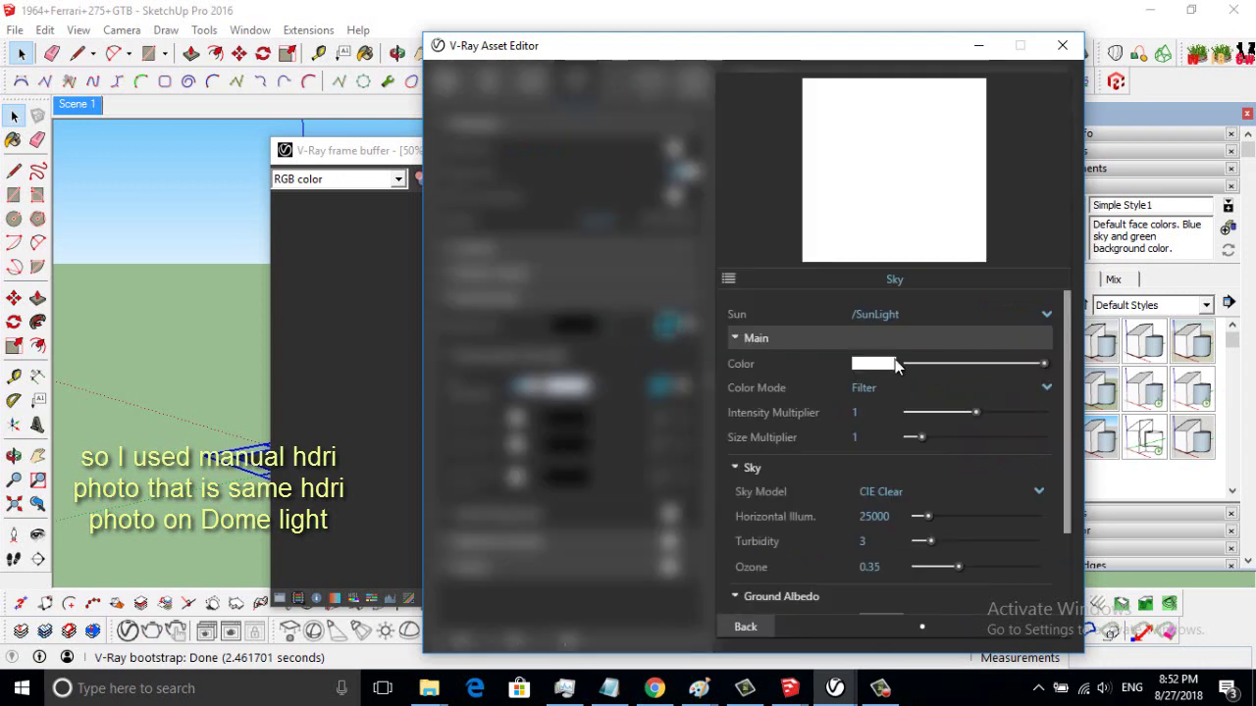
click(728, 279)
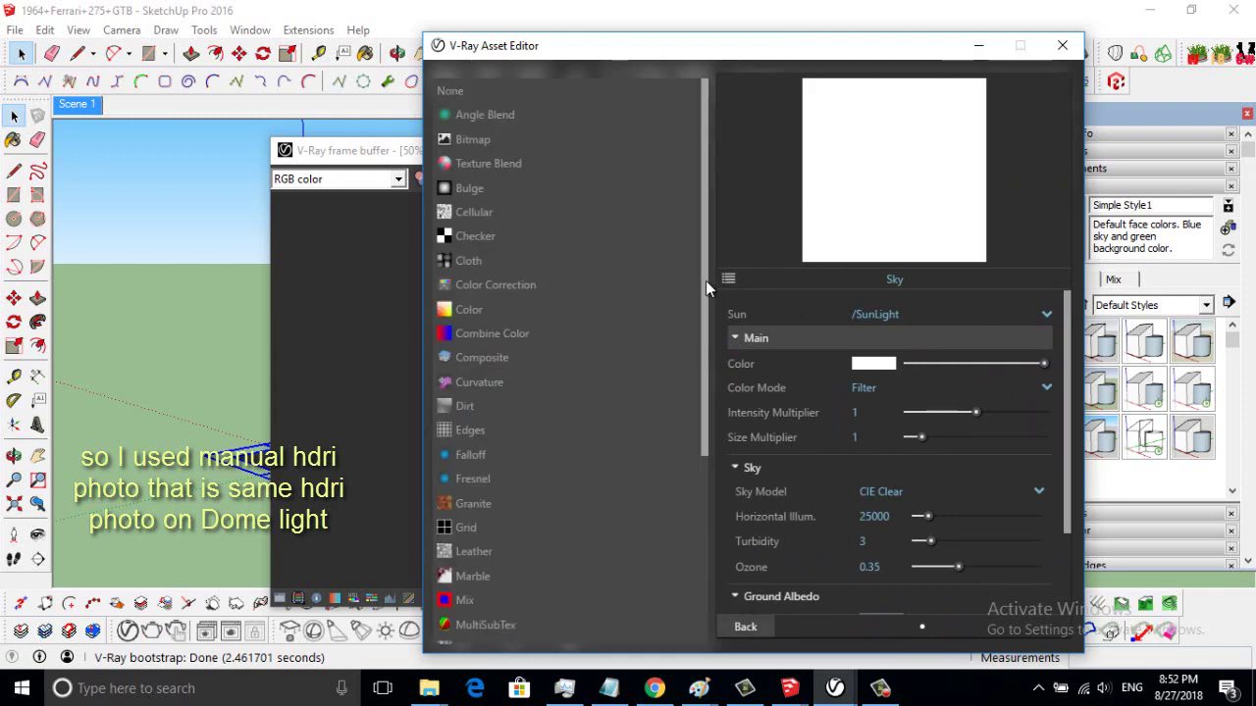
click(481, 136)
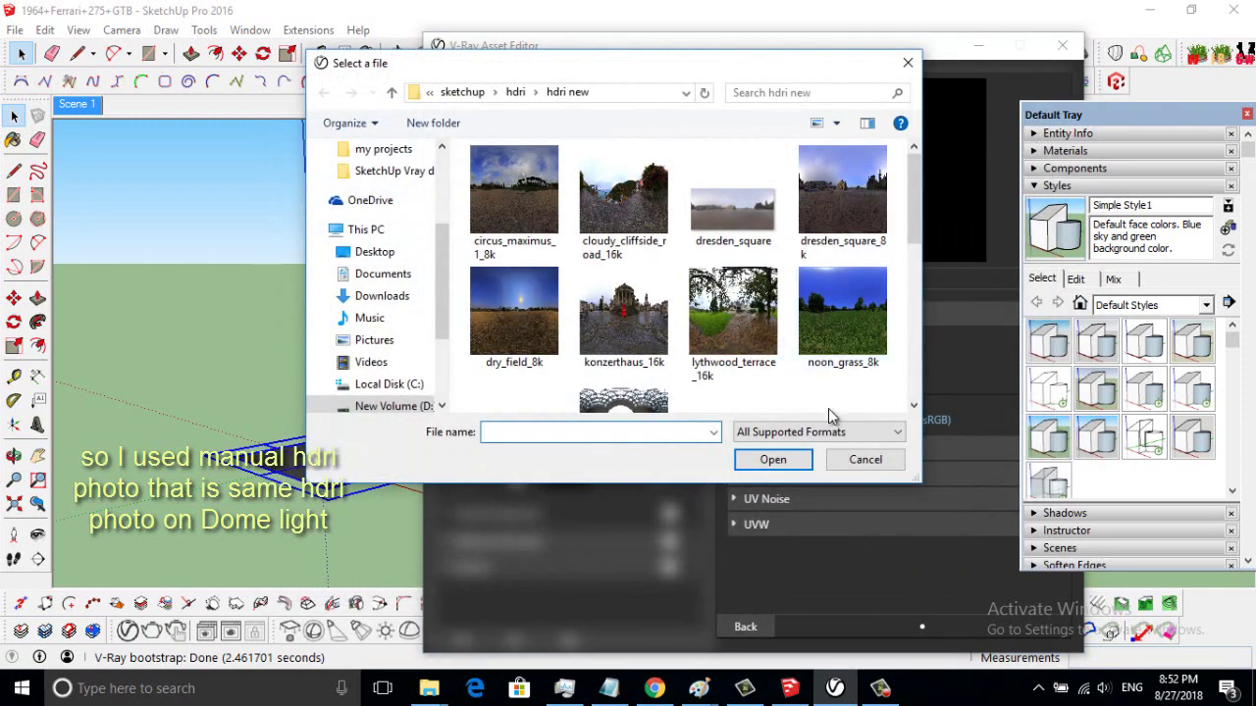
scroll(603, 221, down, 2)
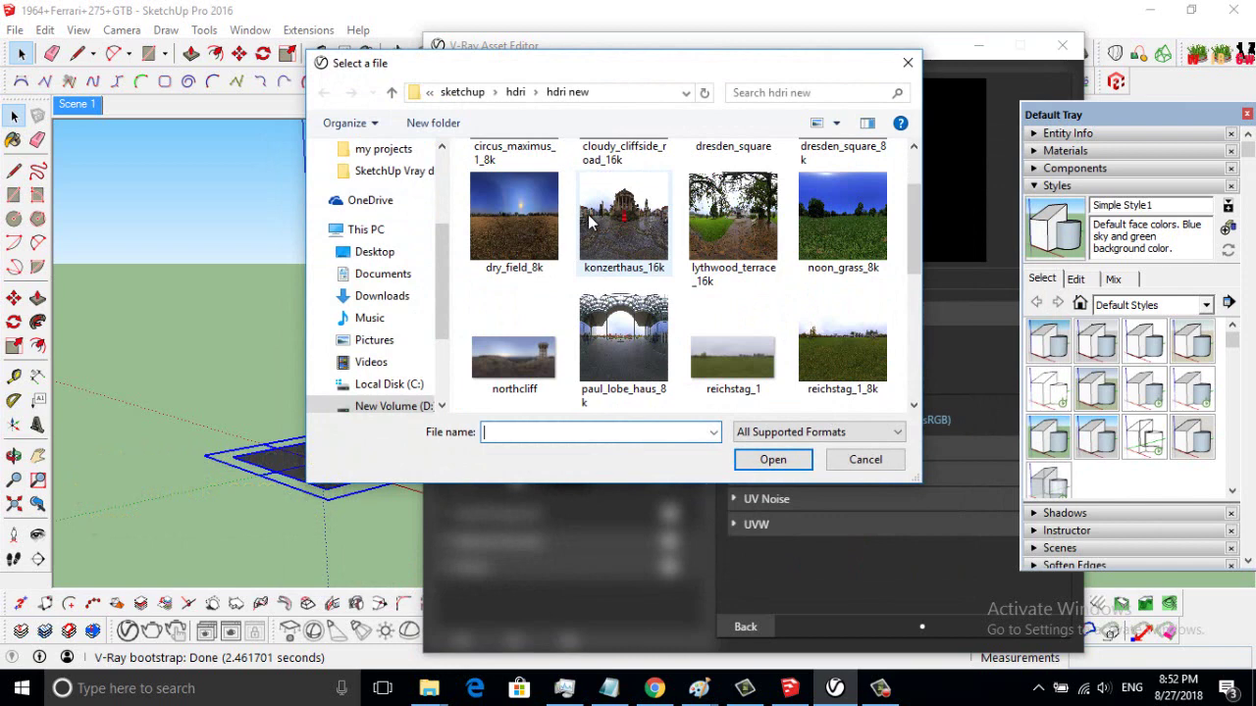
scroll(597, 223, down, 2)
click(734, 350)
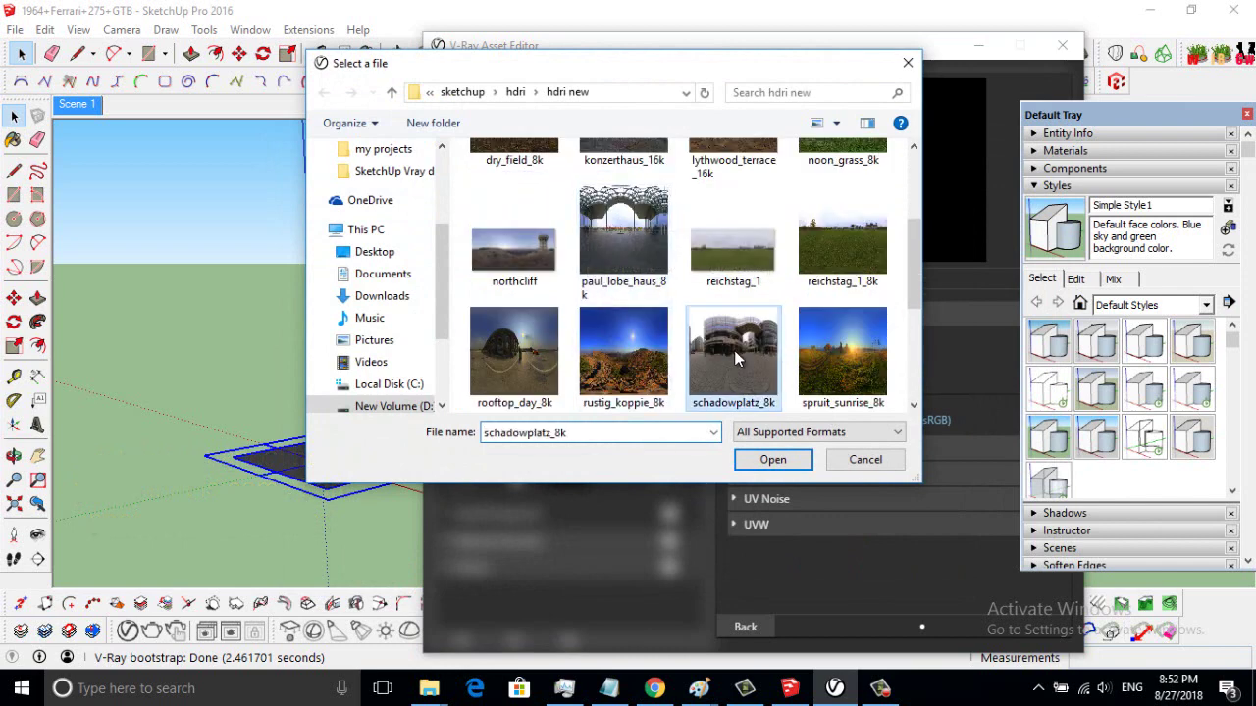
click(768, 461)
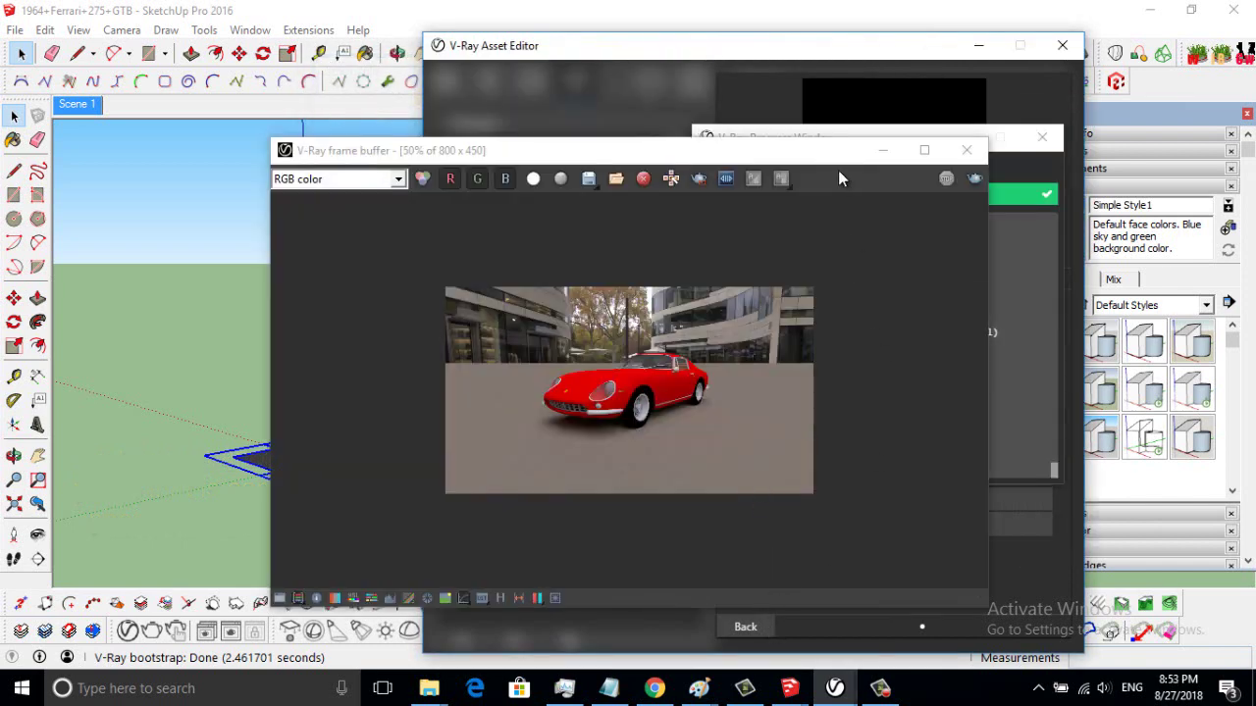
- Set the Background bitmap's UVW mapping to UVWGenEnvironment (Spherical)
drag(843, 156, 691, 115)
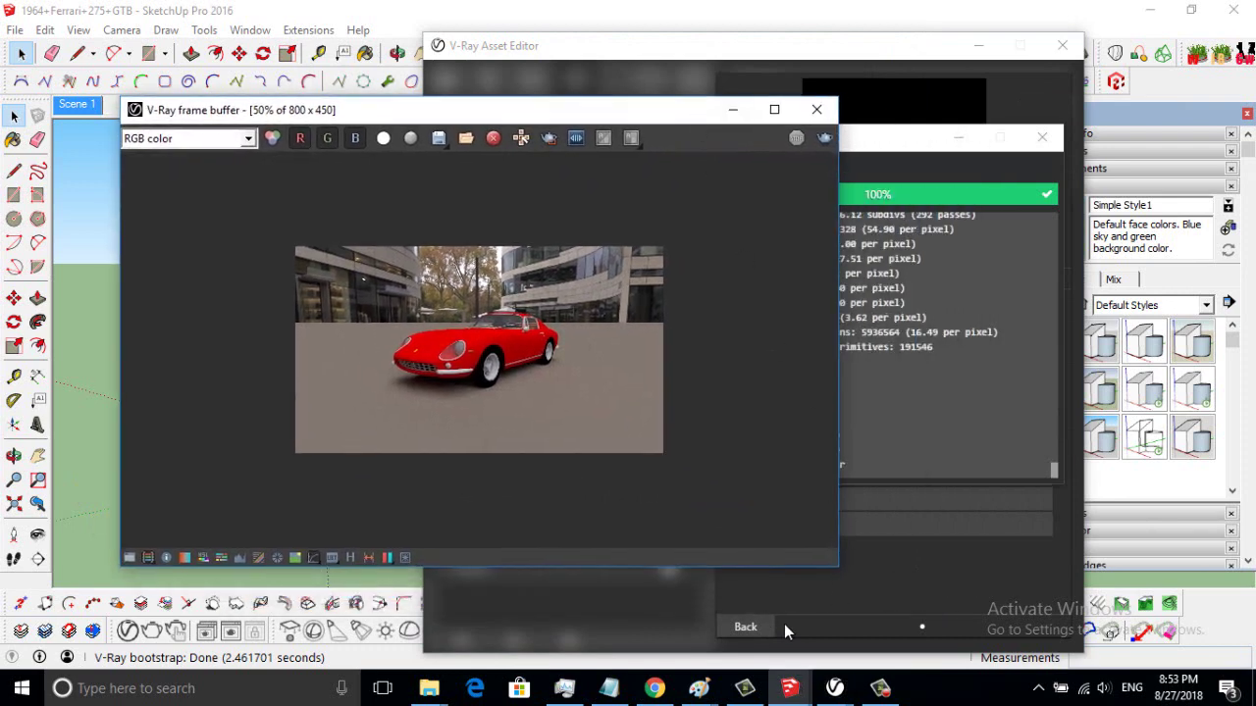
click(756, 631)
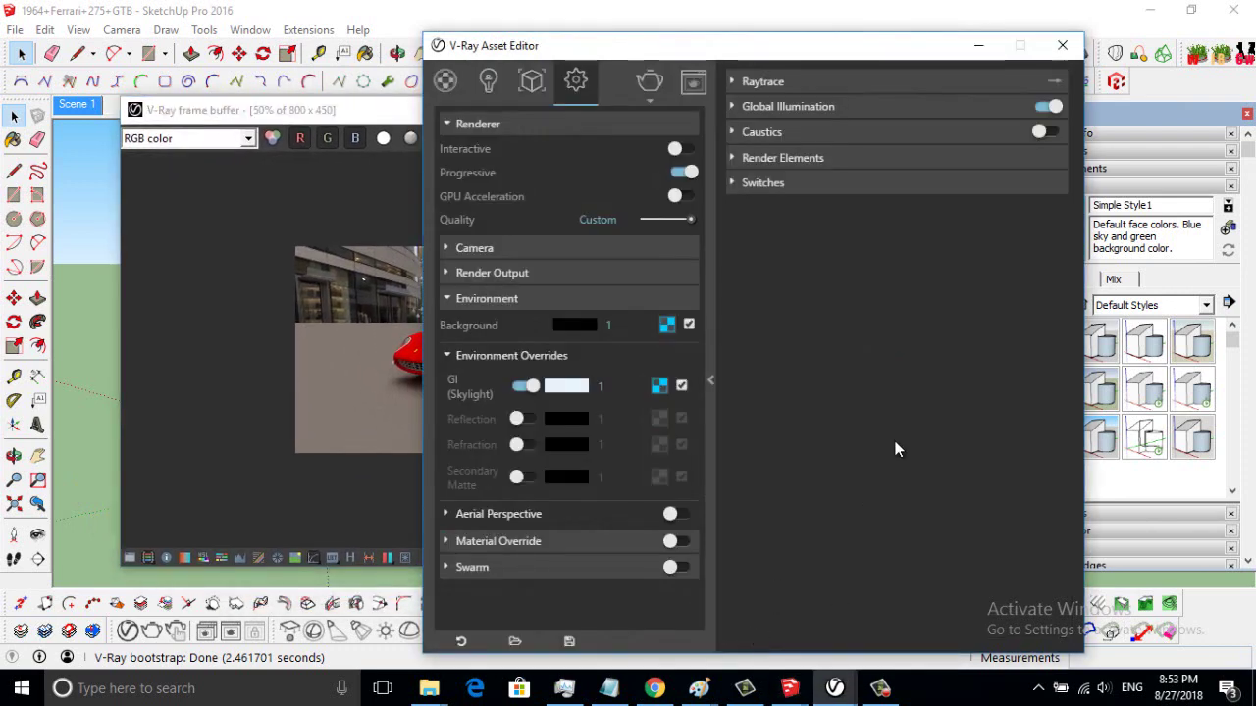
click(668, 328)
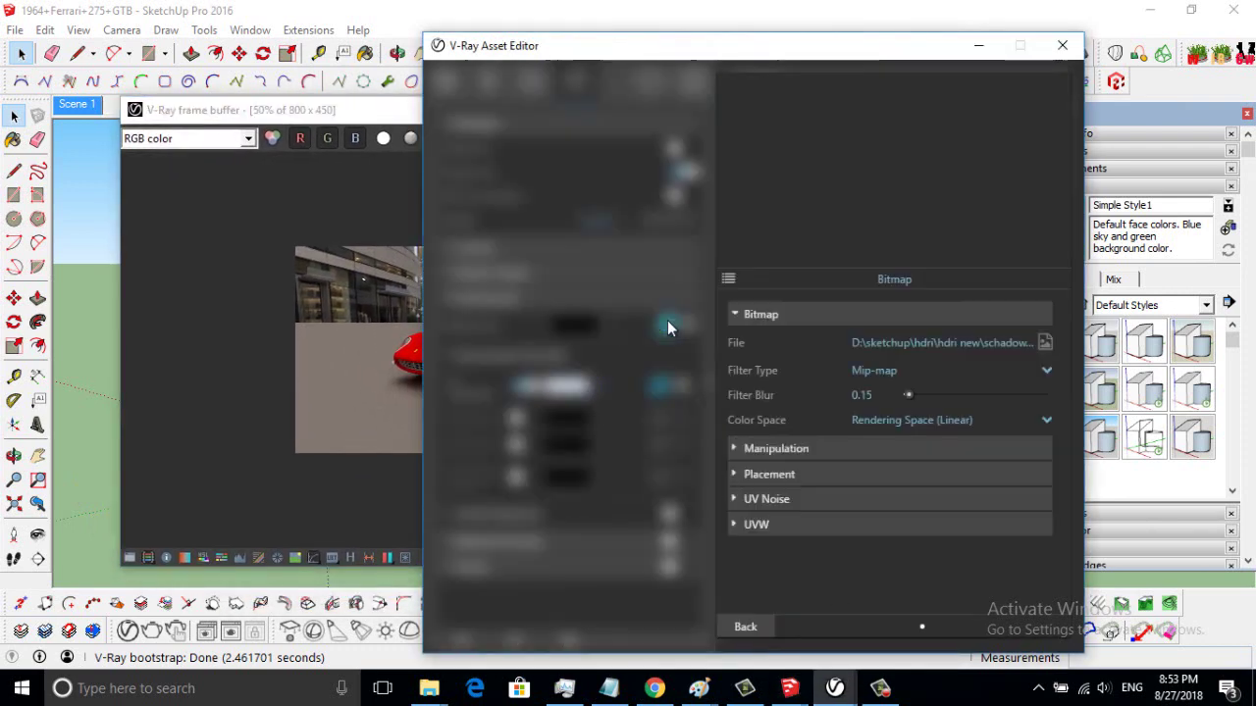
click(873, 524)
scroll(871, 520, down, 3)
click(1047, 455)
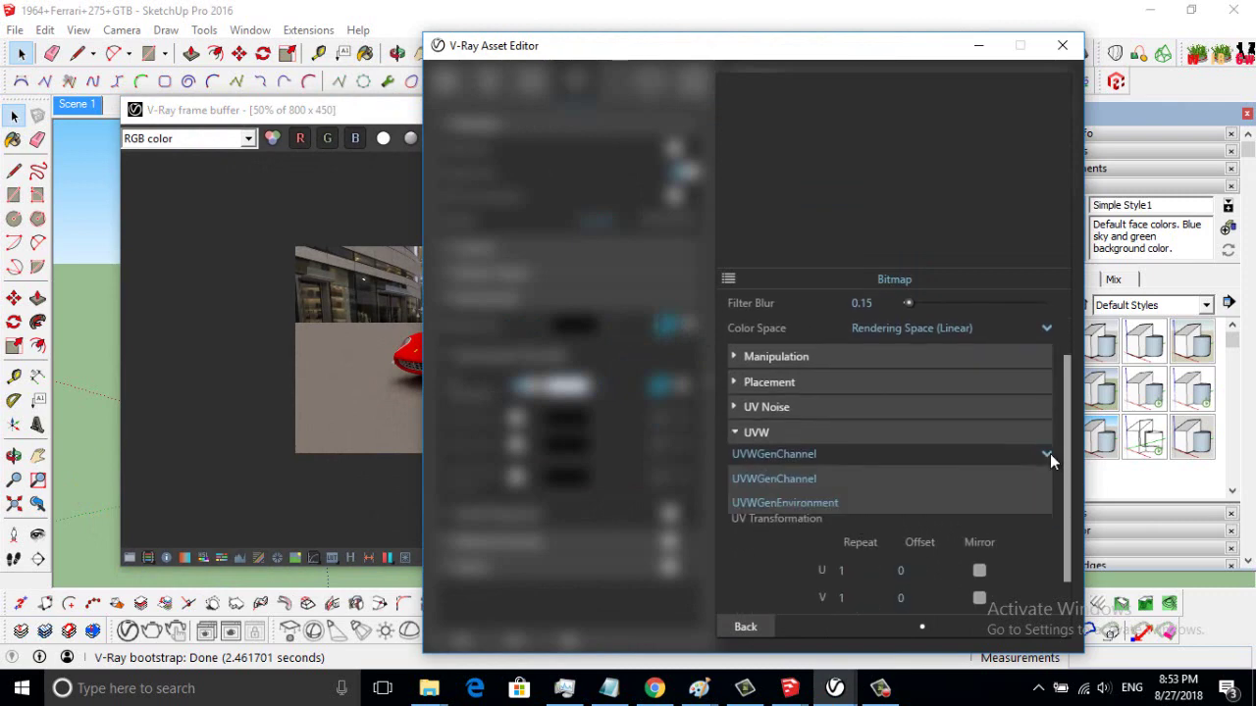
click(769, 501)
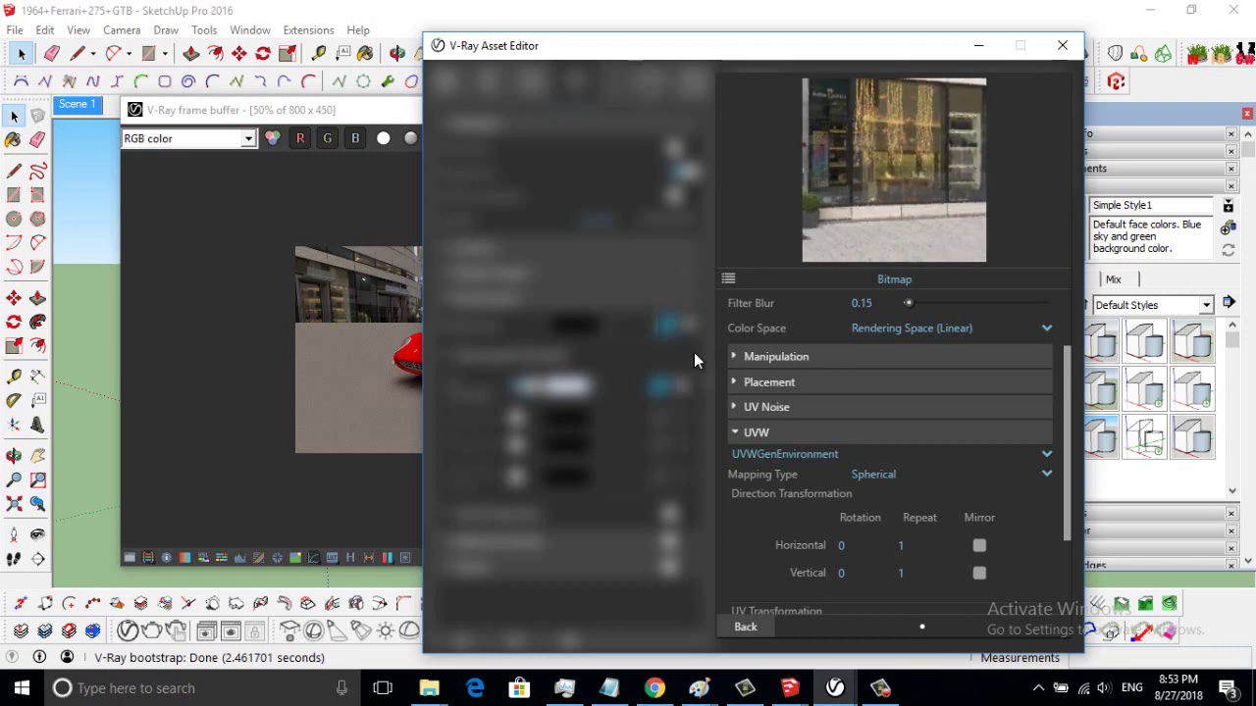
- Copy the Background HDRI texture and paste it as a copy into the GI (Skylight) slot
click(407, 111)
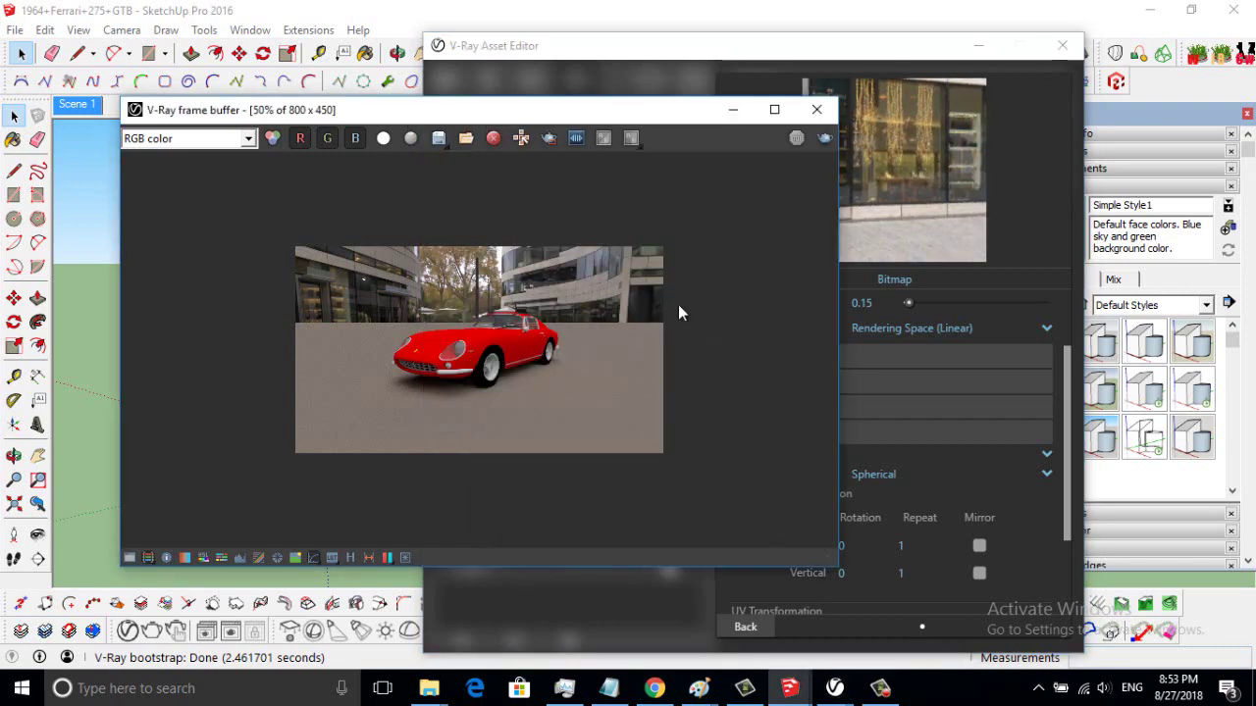
click(671, 50)
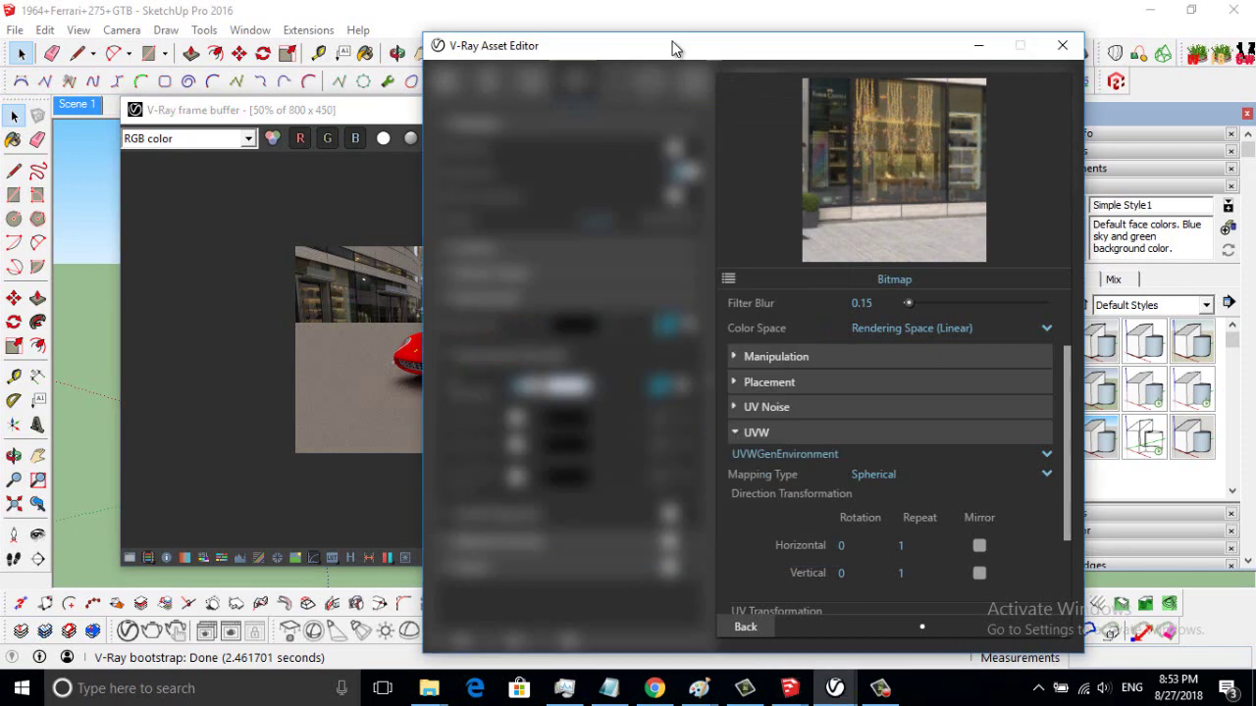
click(748, 628)
right_click(665, 323)
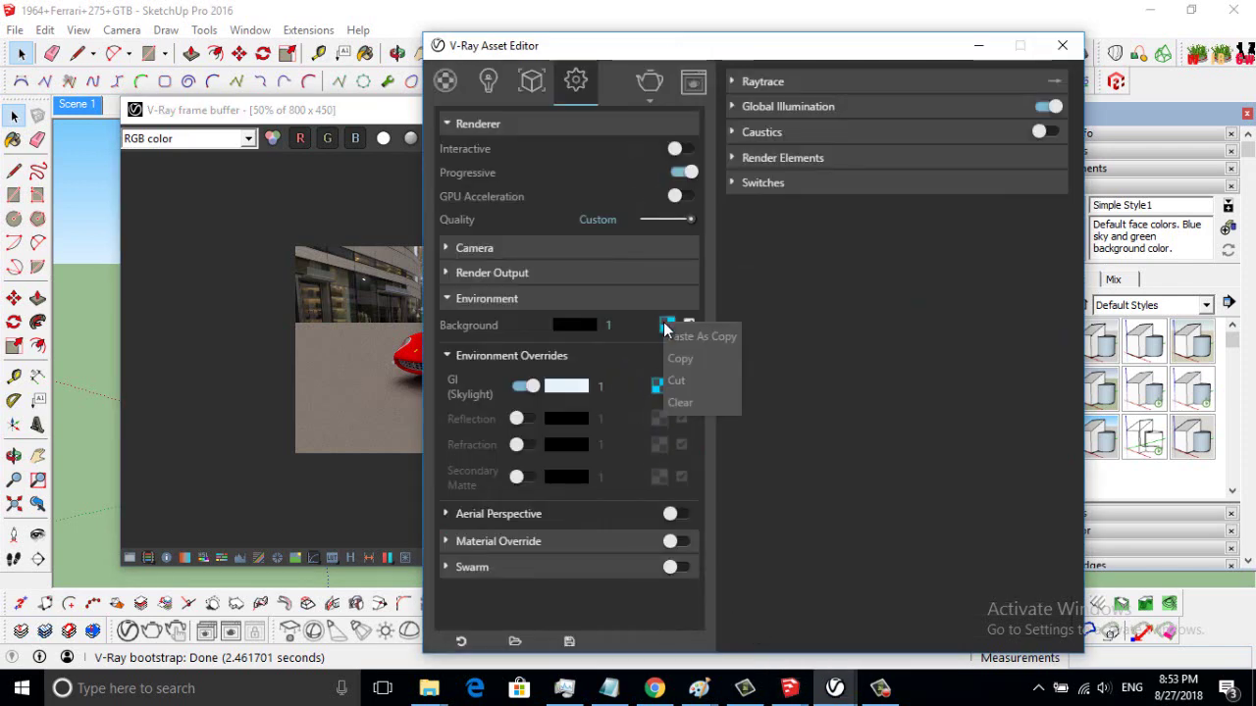
click(675, 361)
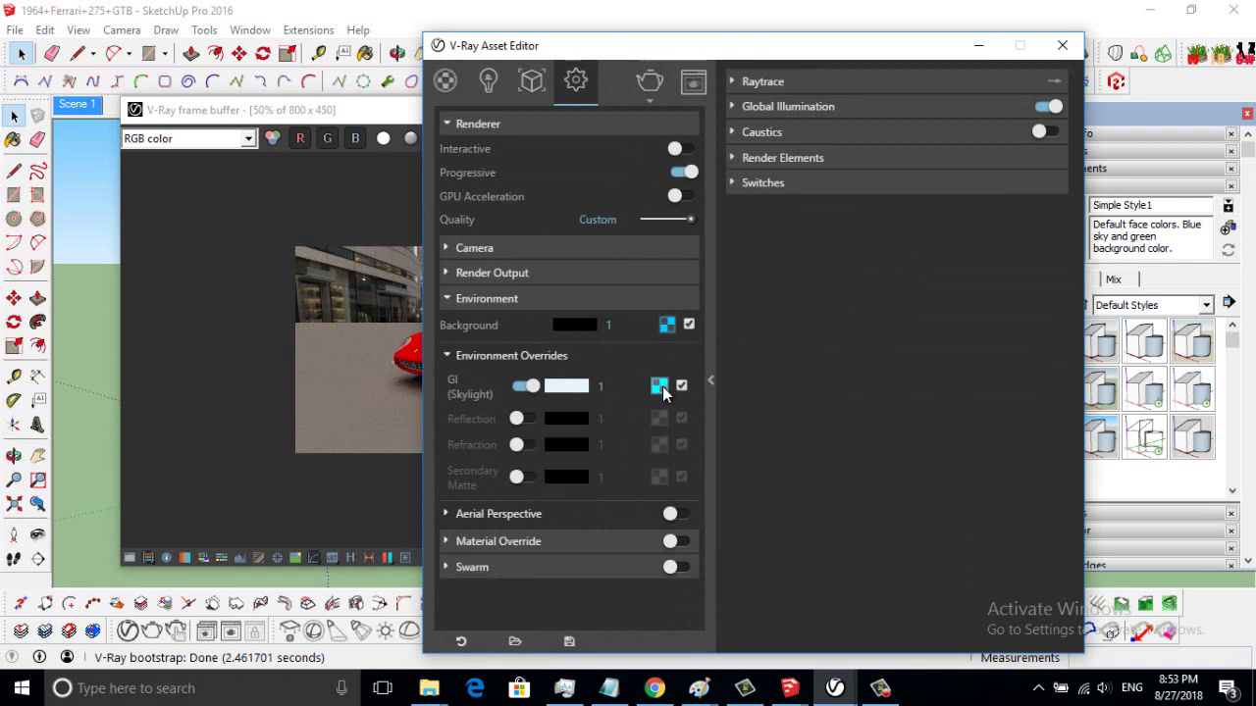
right_click(662, 387)
click(672, 401)
click(412, 128)
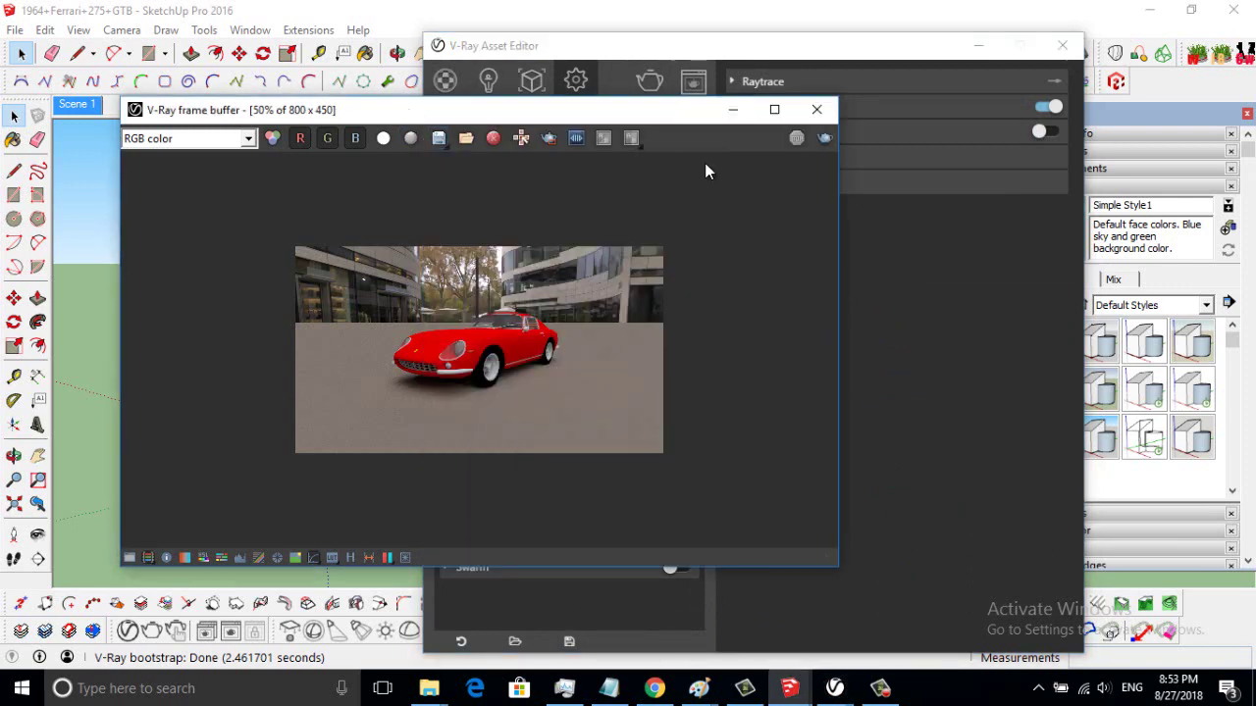
- Move the frame buffer aside and zoom in and out to inspect the Ferrari before the plaza
drag(664, 114, 849, 79)
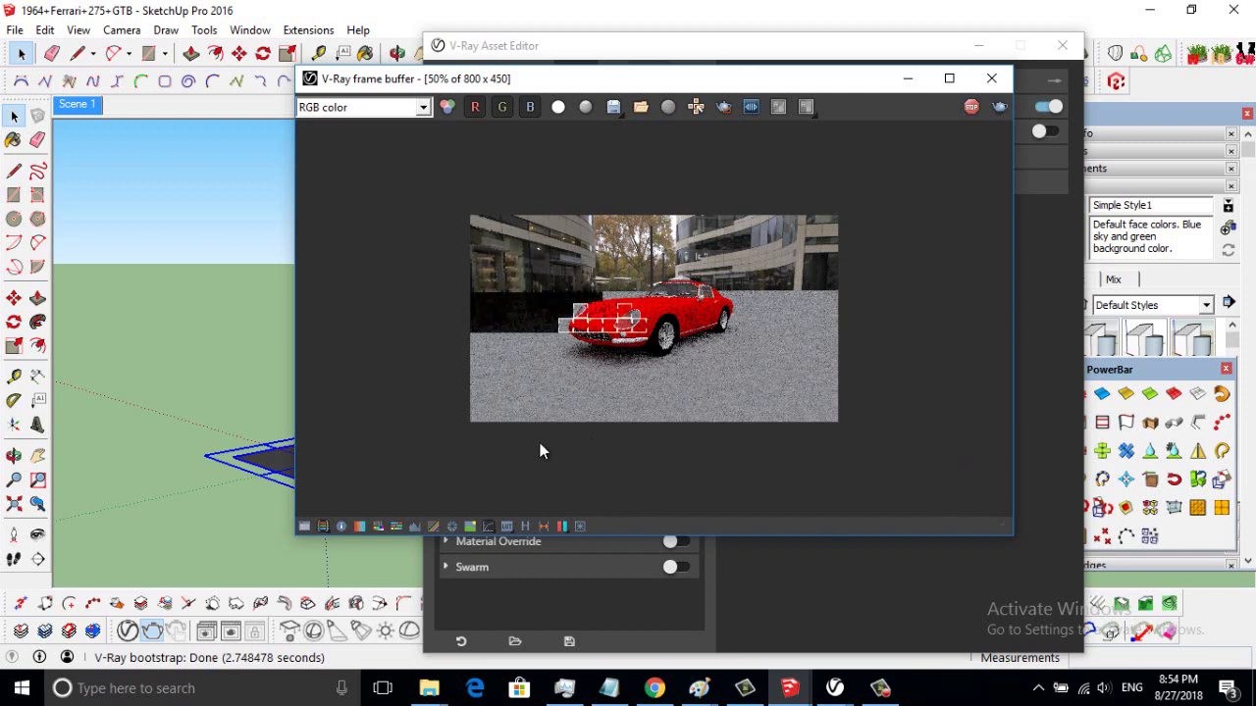
scroll(414, 343, up, 1)
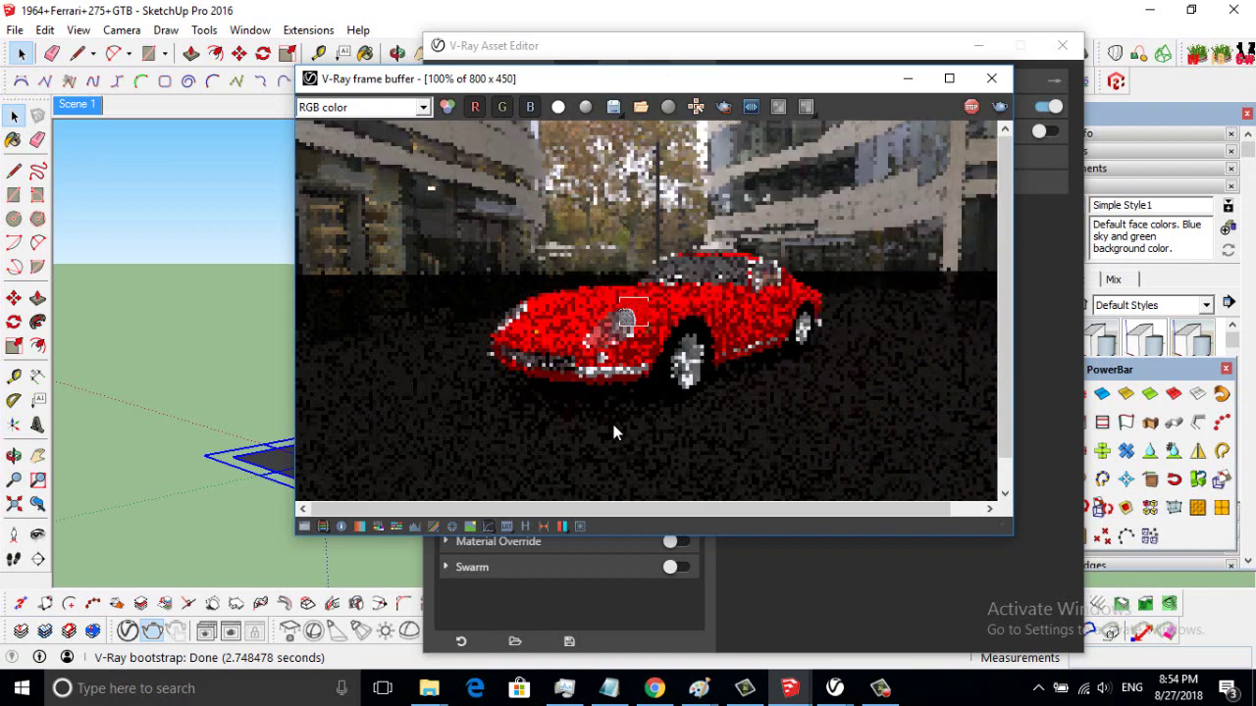
scroll(668, 404, down, 1)
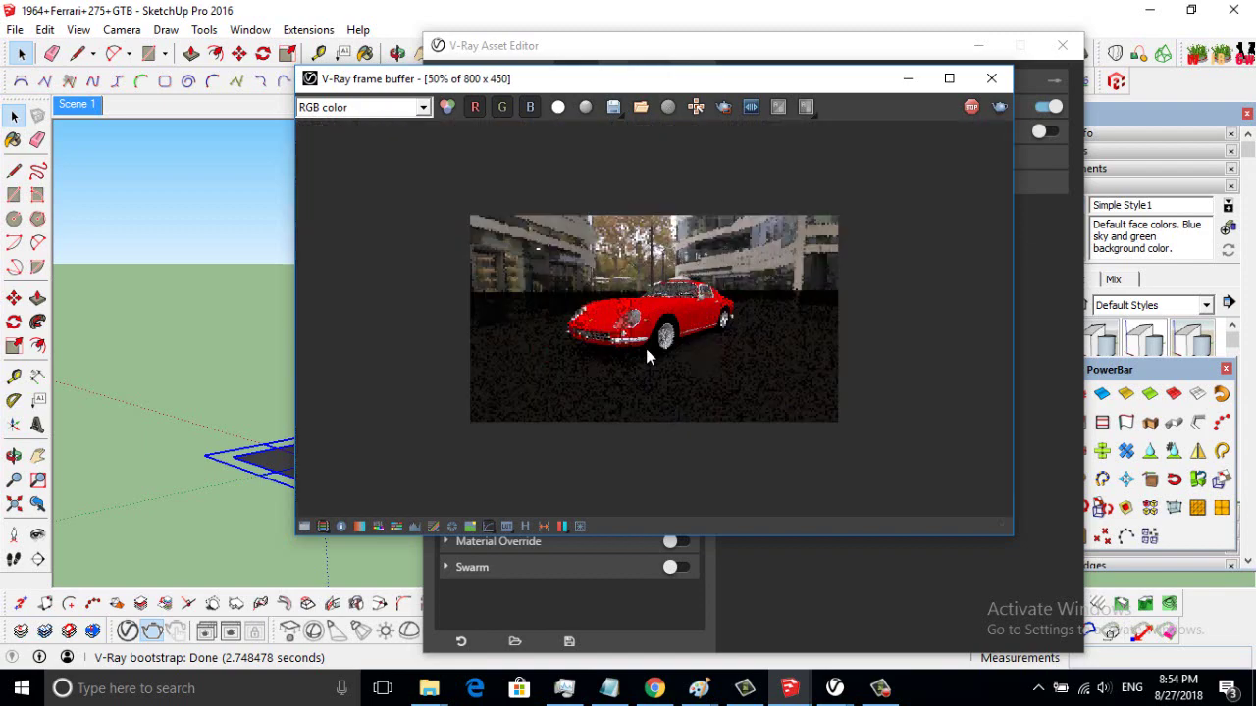
scroll(645, 347, up, 1)
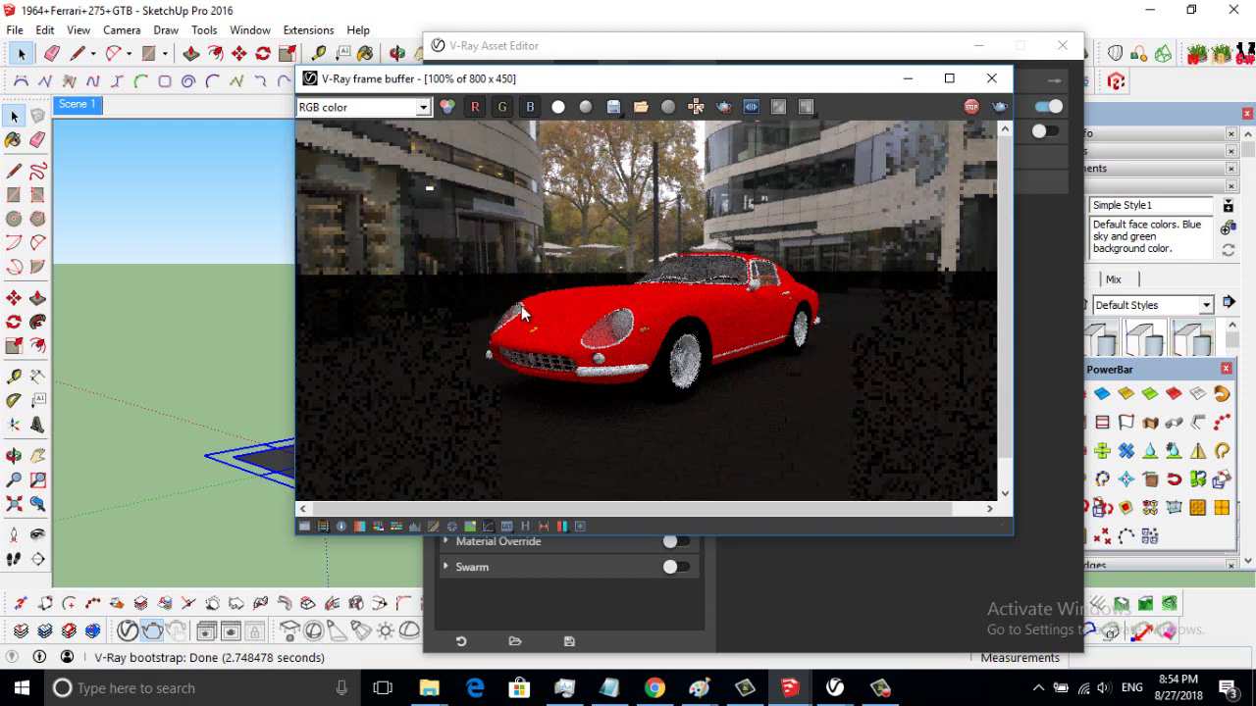
scroll(731, 398, down, 1)
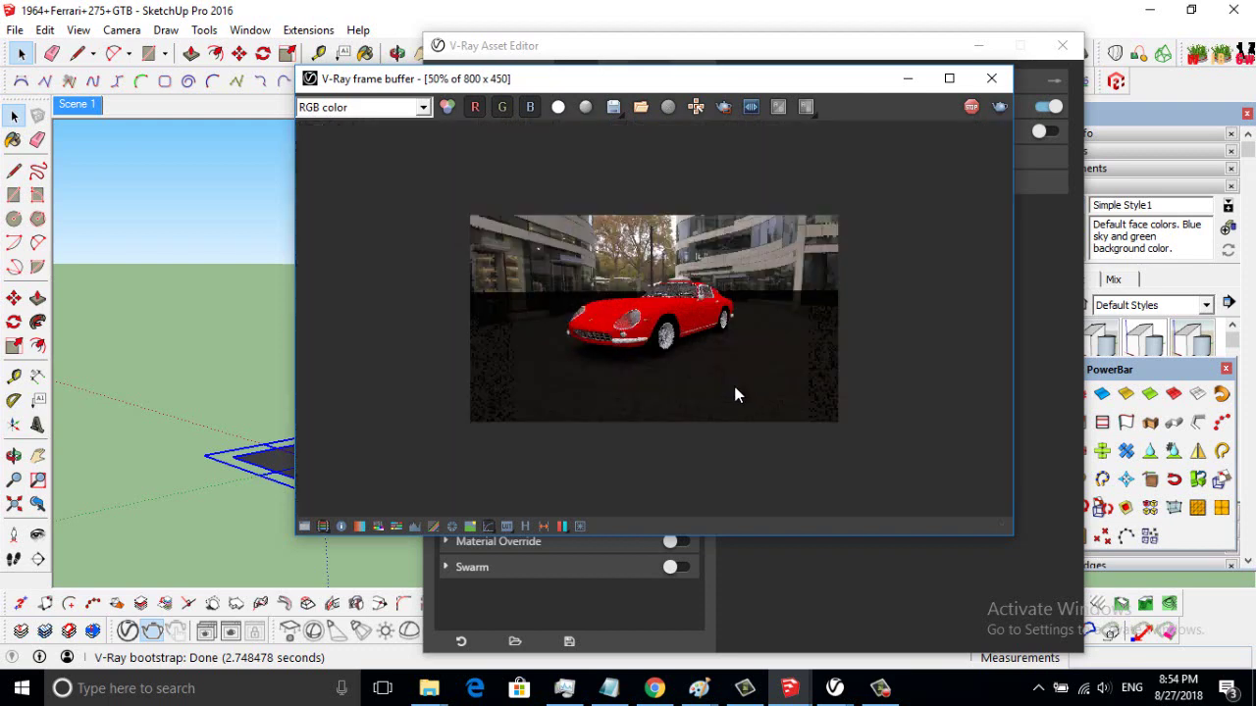
click(863, 59)
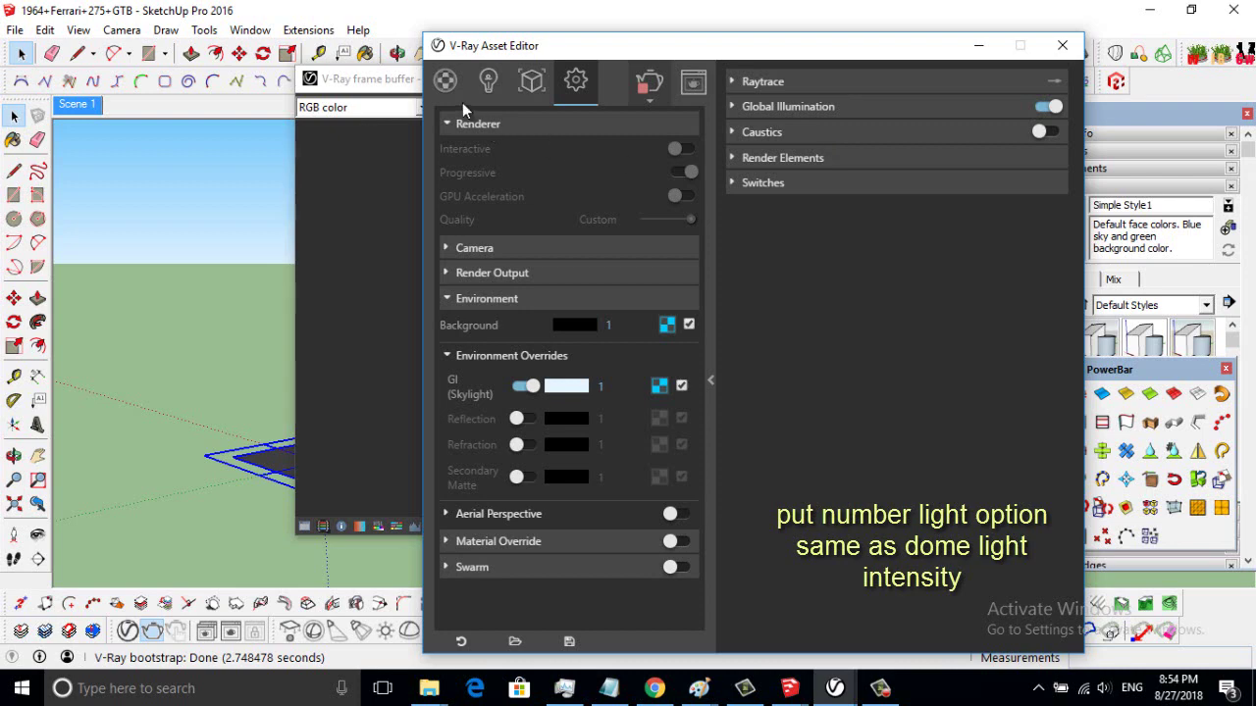
- Set the Background and GI (Skylight) intensities to 15, matching the Dome Light's intensity
click(486, 85)
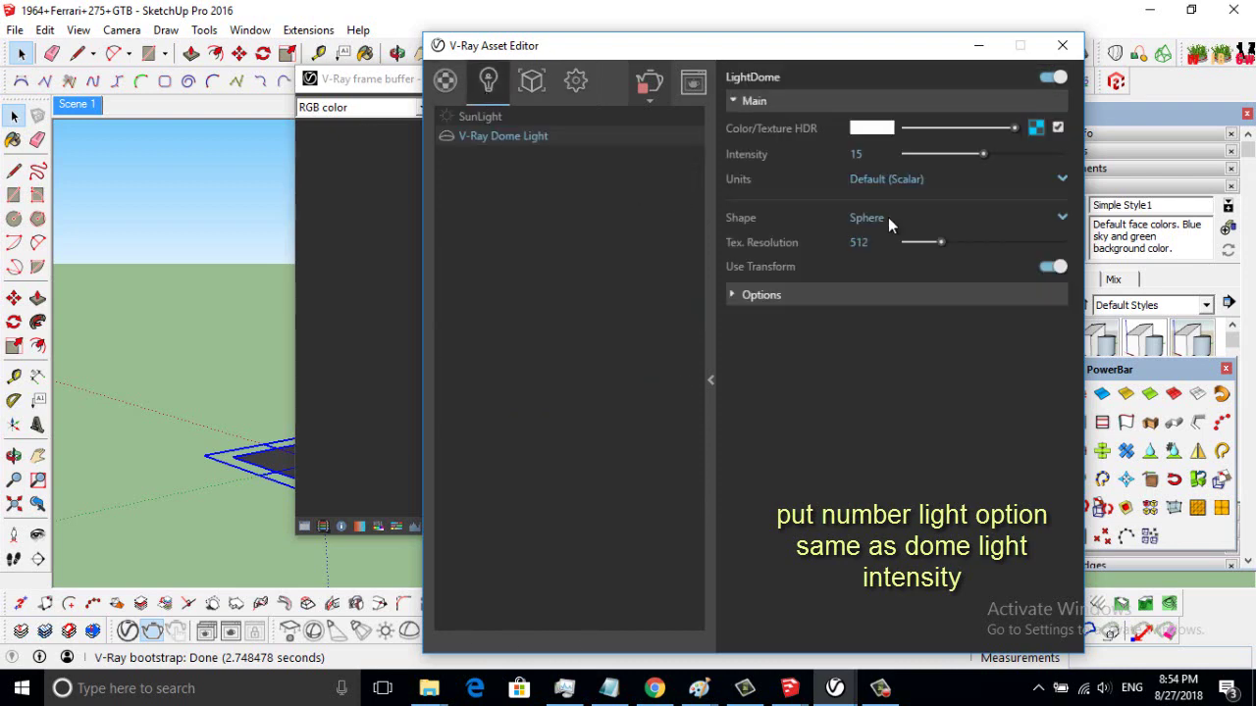
click(575, 81)
double_click(608, 326)
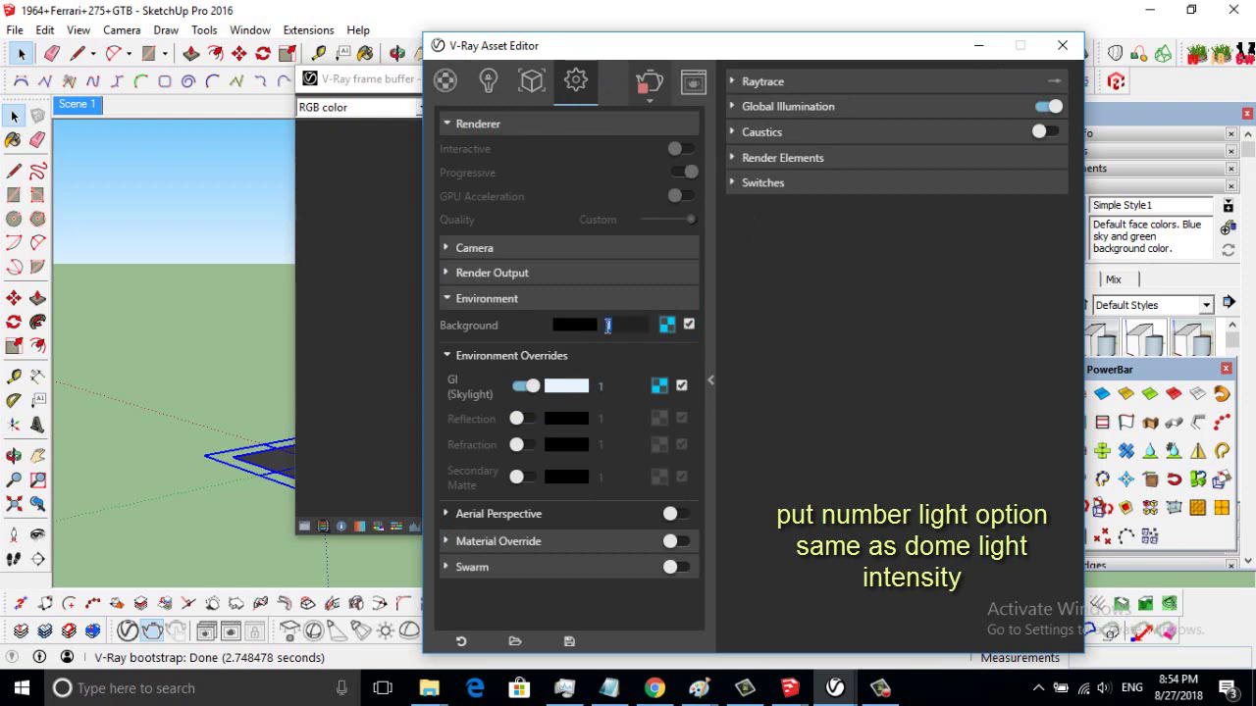
text(15)
click(601, 386)
text(15)
key(Return)
click(520, 298)
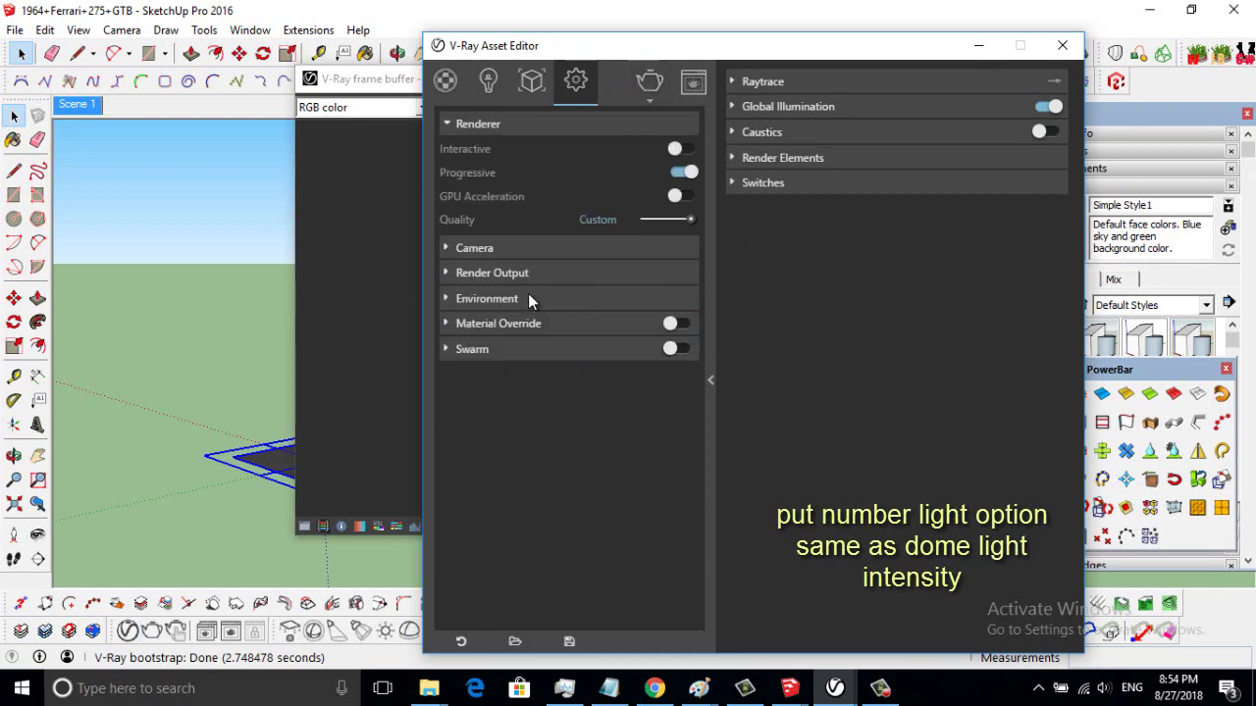
click(690, 87)
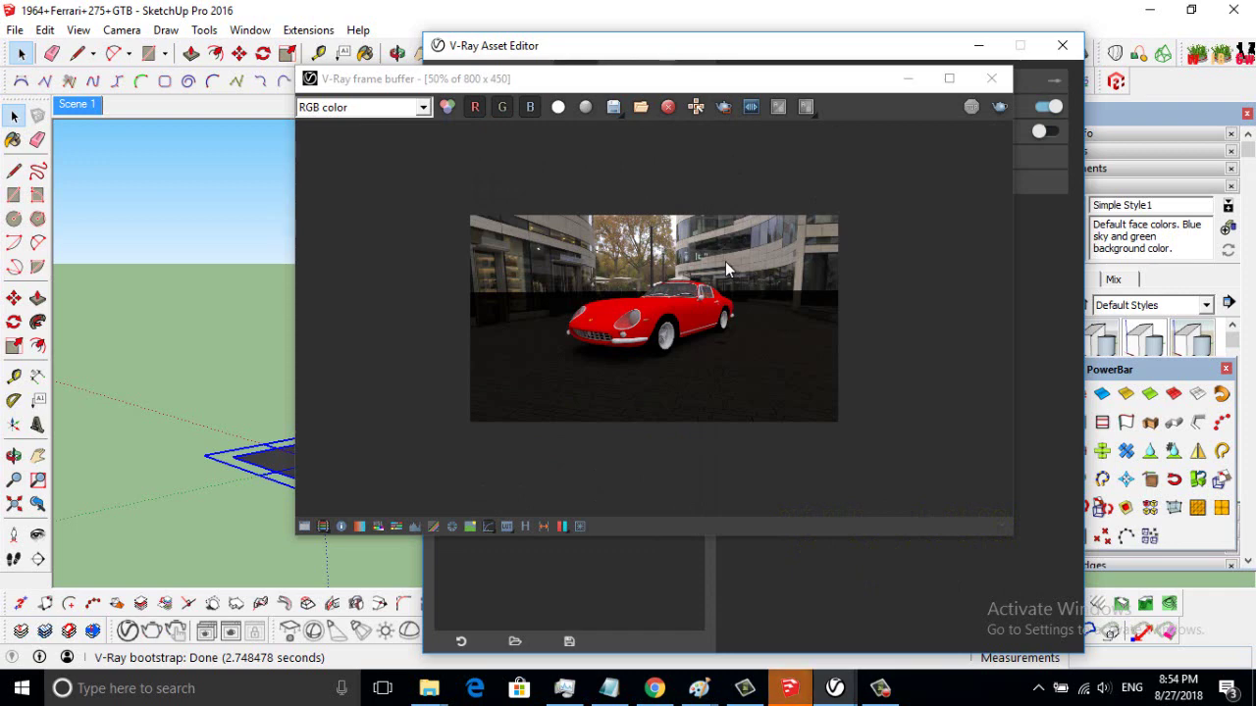
- Start a new Ferrari render at 100% zoom and widen and heighten the frame buffer
click(998, 110)
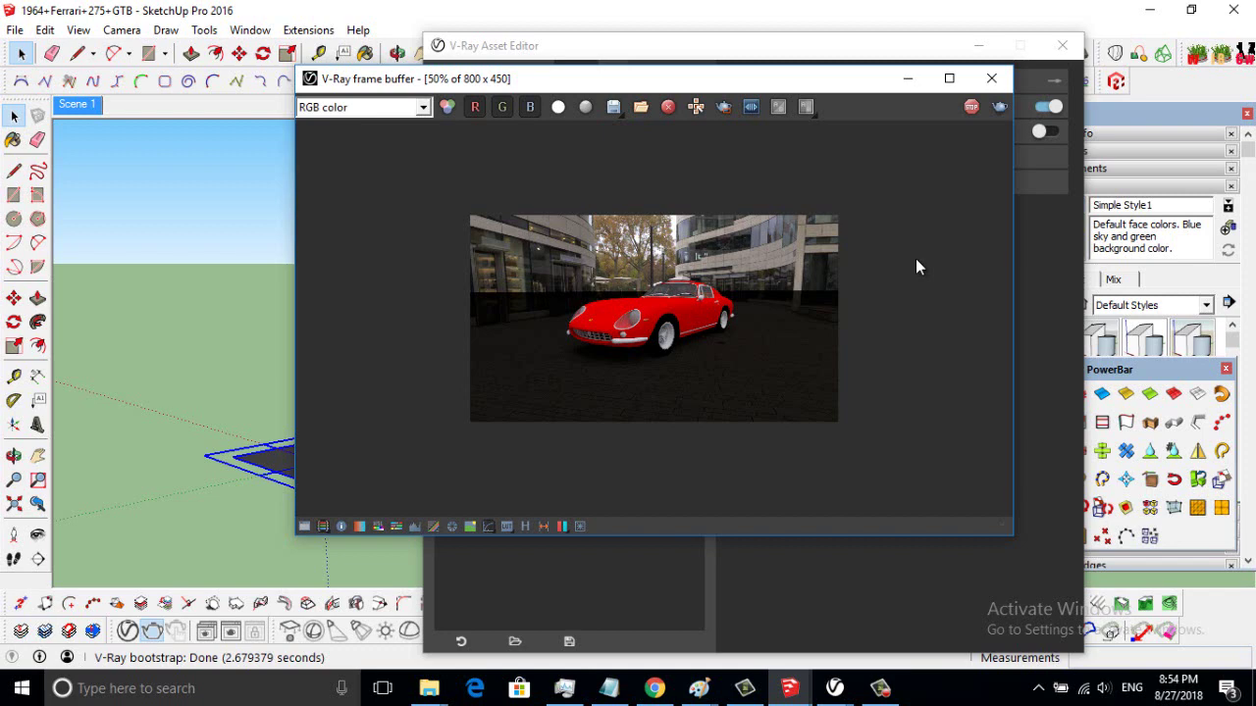
scroll(921, 285, up, 1)
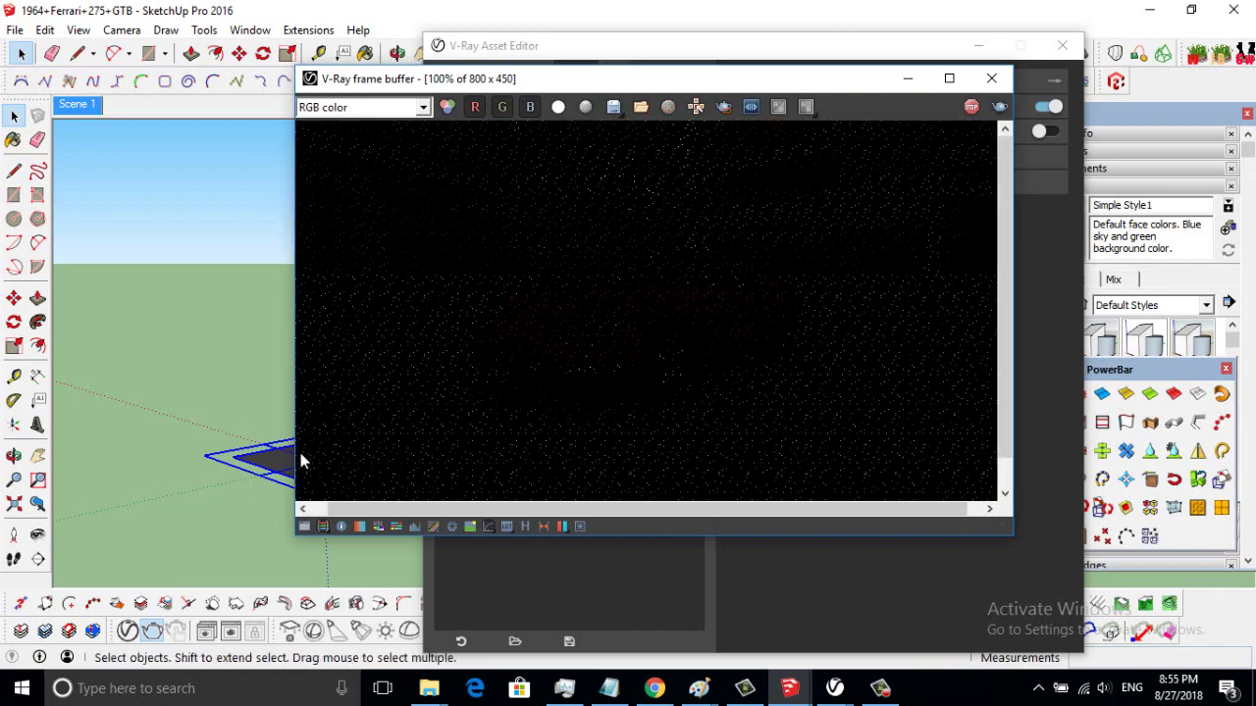
drag(297, 352, 184, 344)
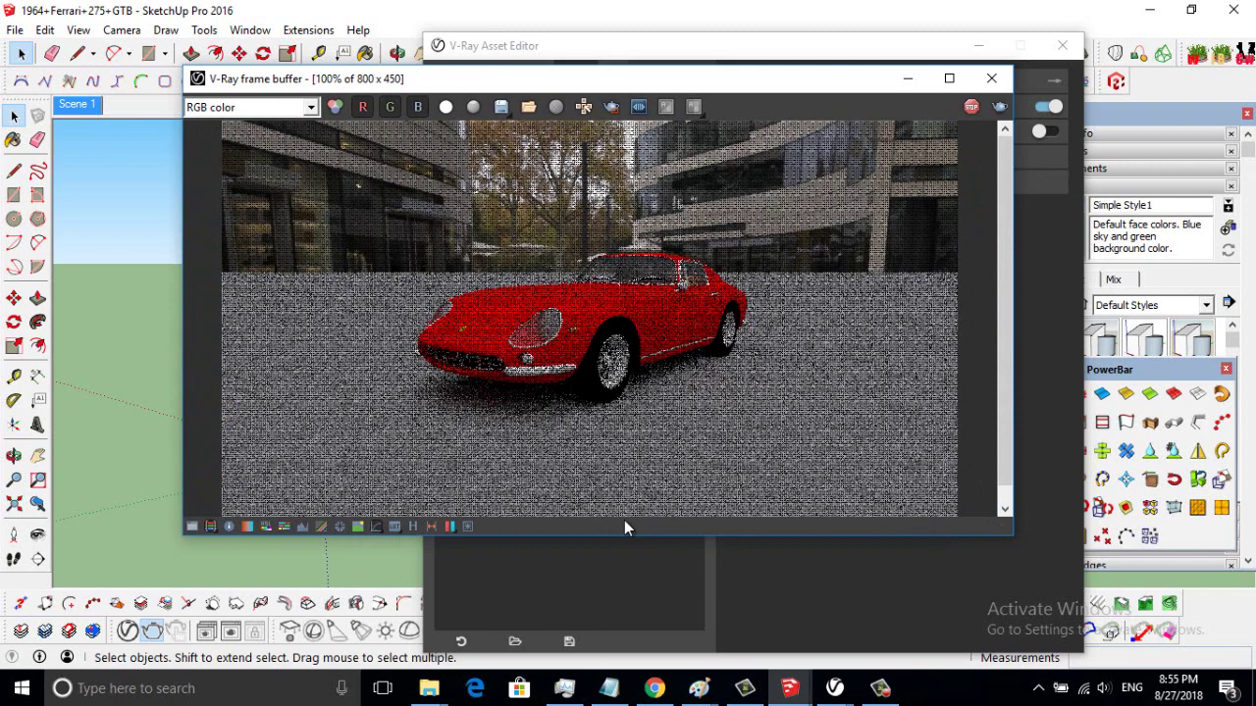
click(614, 550)
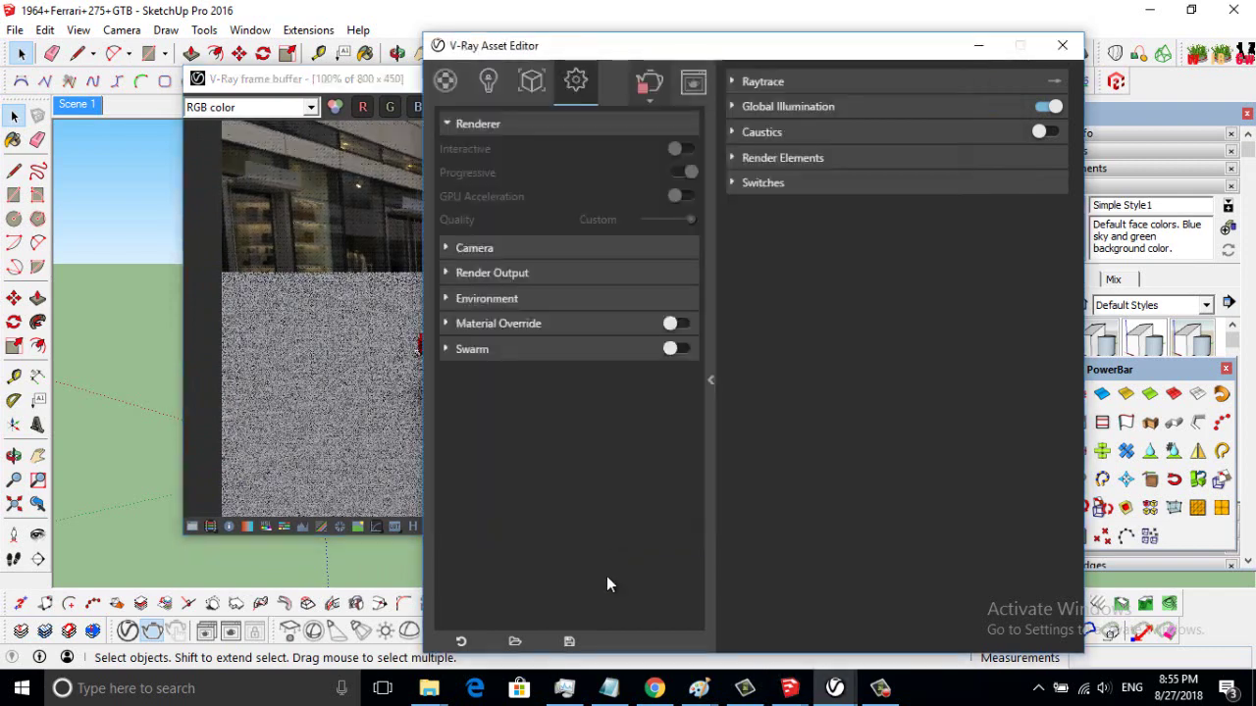
click(279, 493)
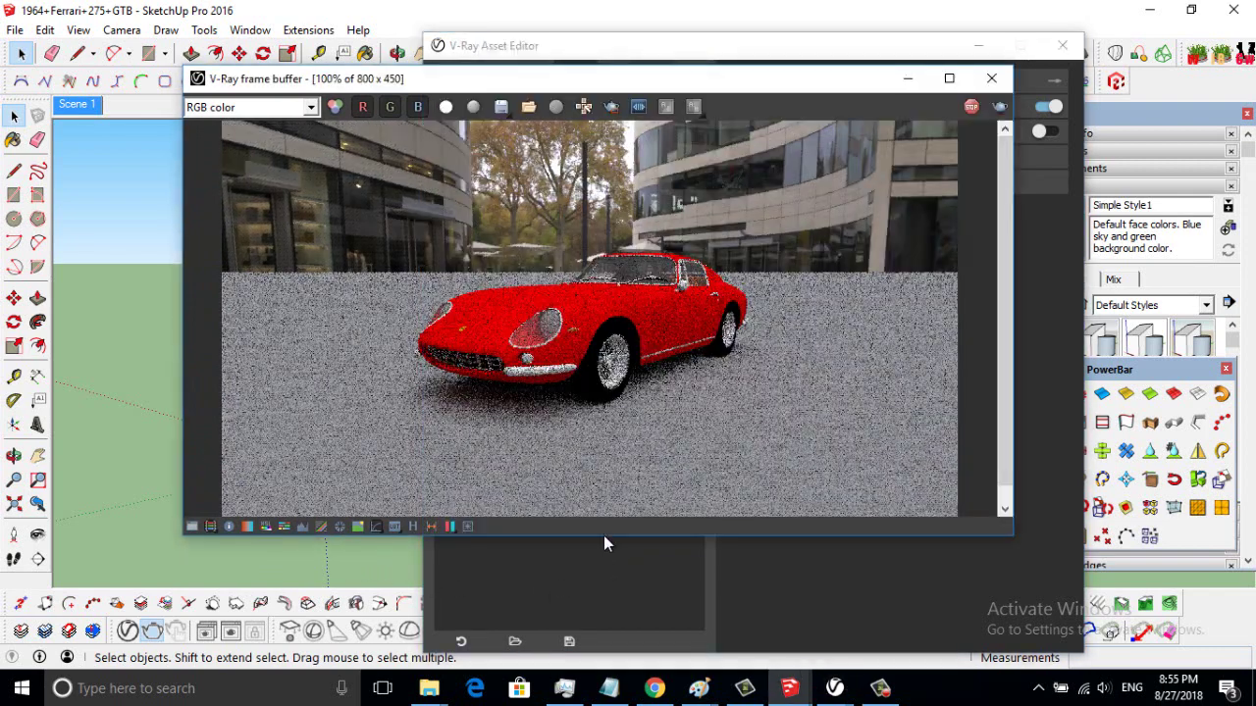
drag(603, 539, 605, 603)
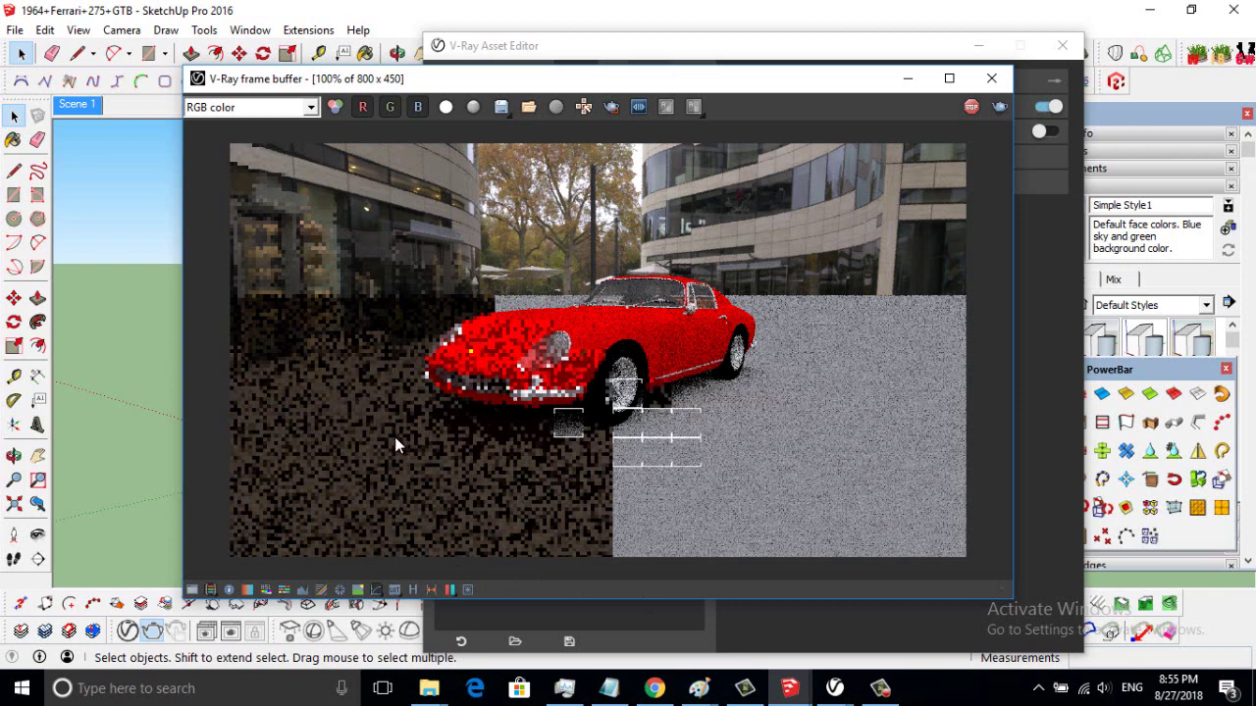
- Expand Environment, inspect the GI skylight's Sky texture, then open the Background HDRI bitmap
click(721, 51)
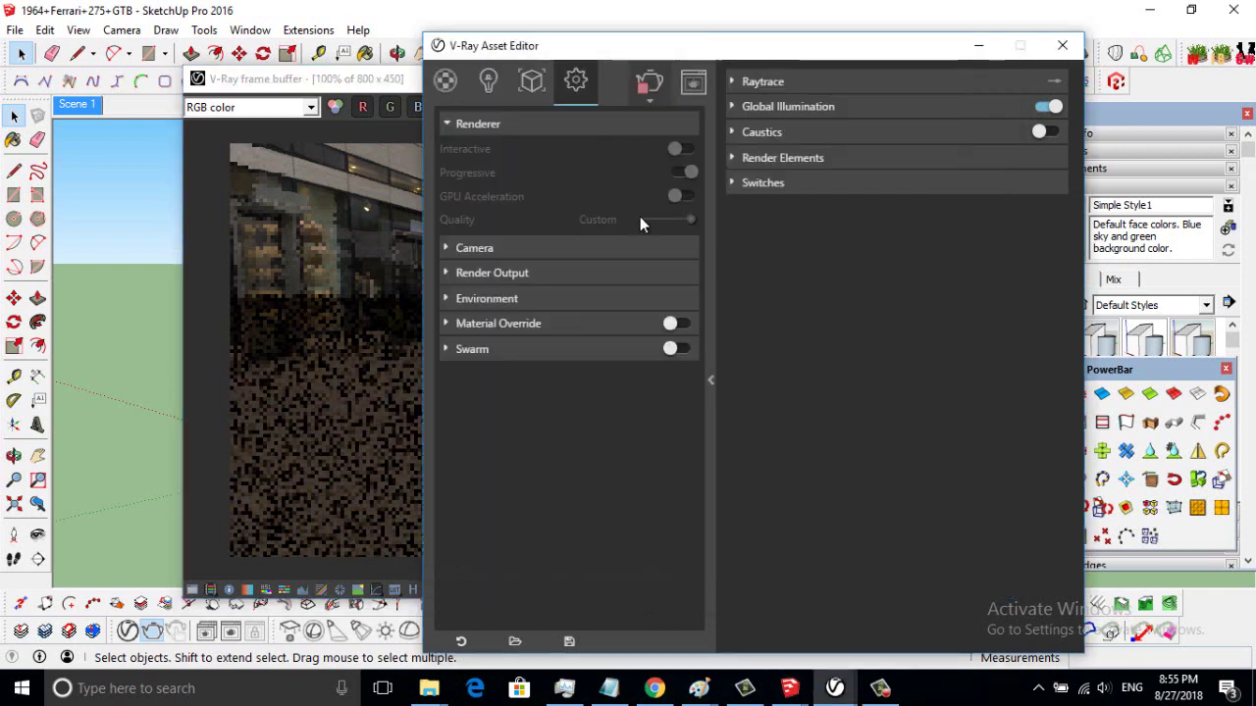
click(511, 275)
click(509, 276)
click(499, 300)
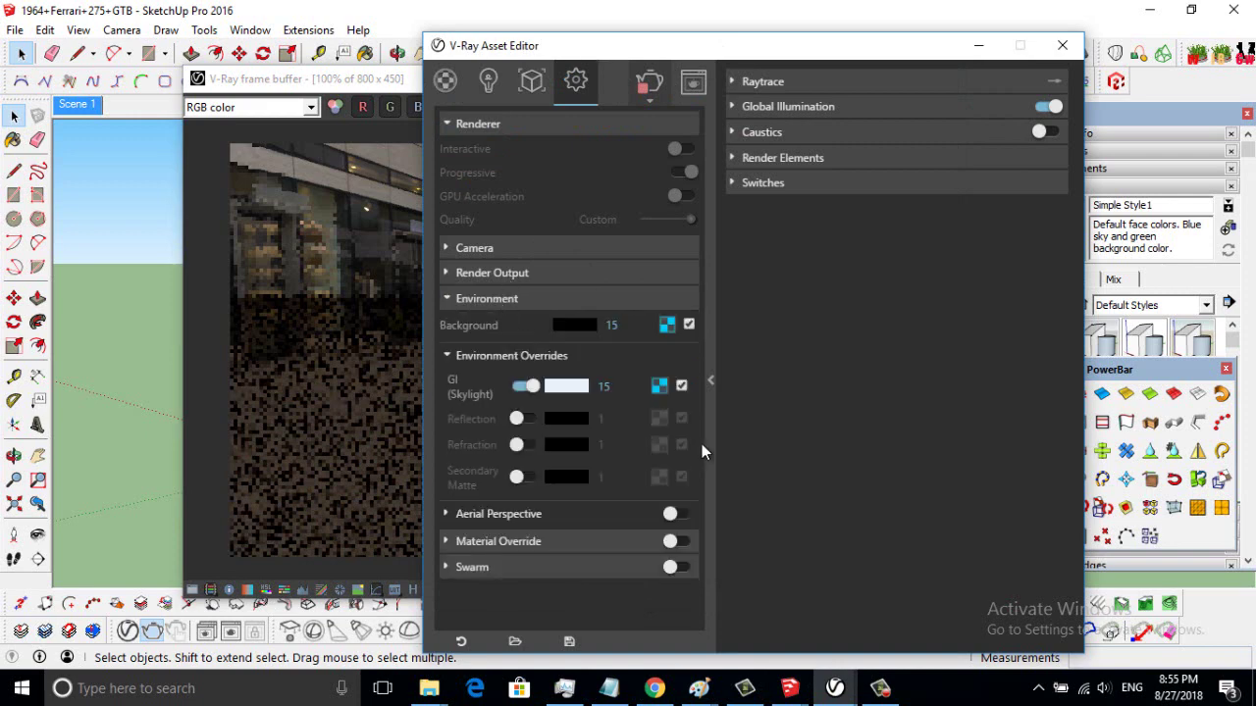
click(659, 388)
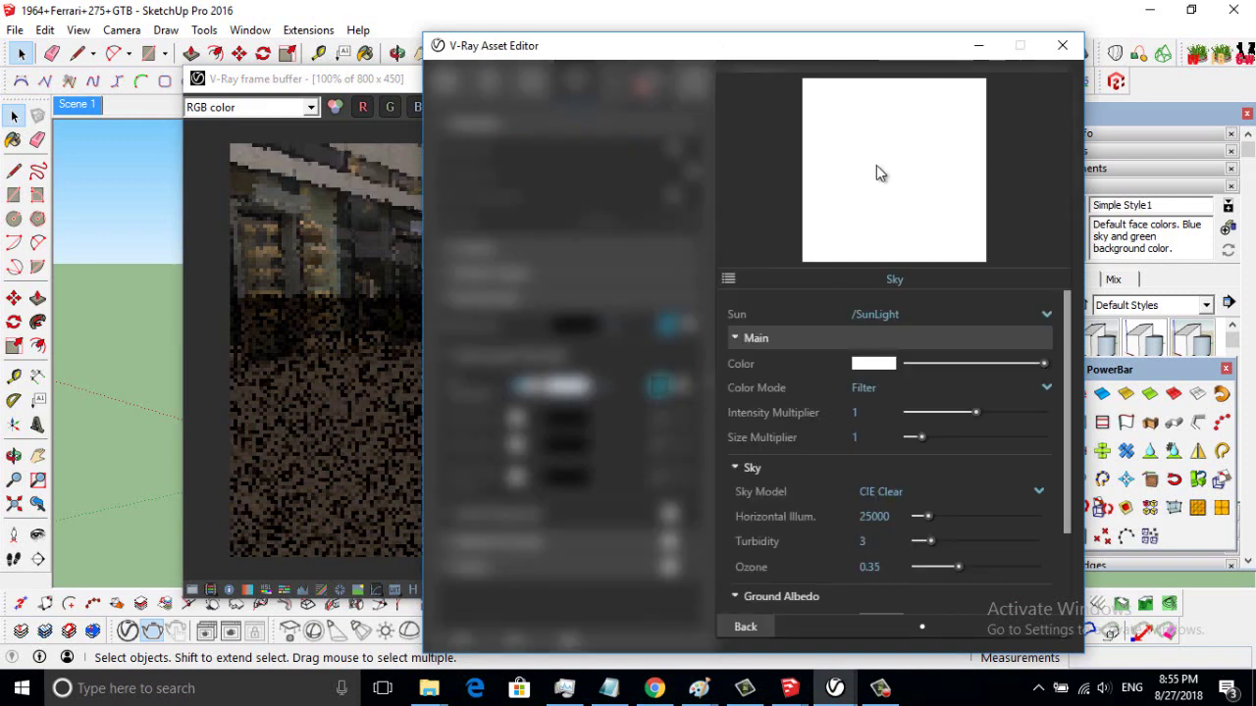
drag(763, 55, 952, 36)
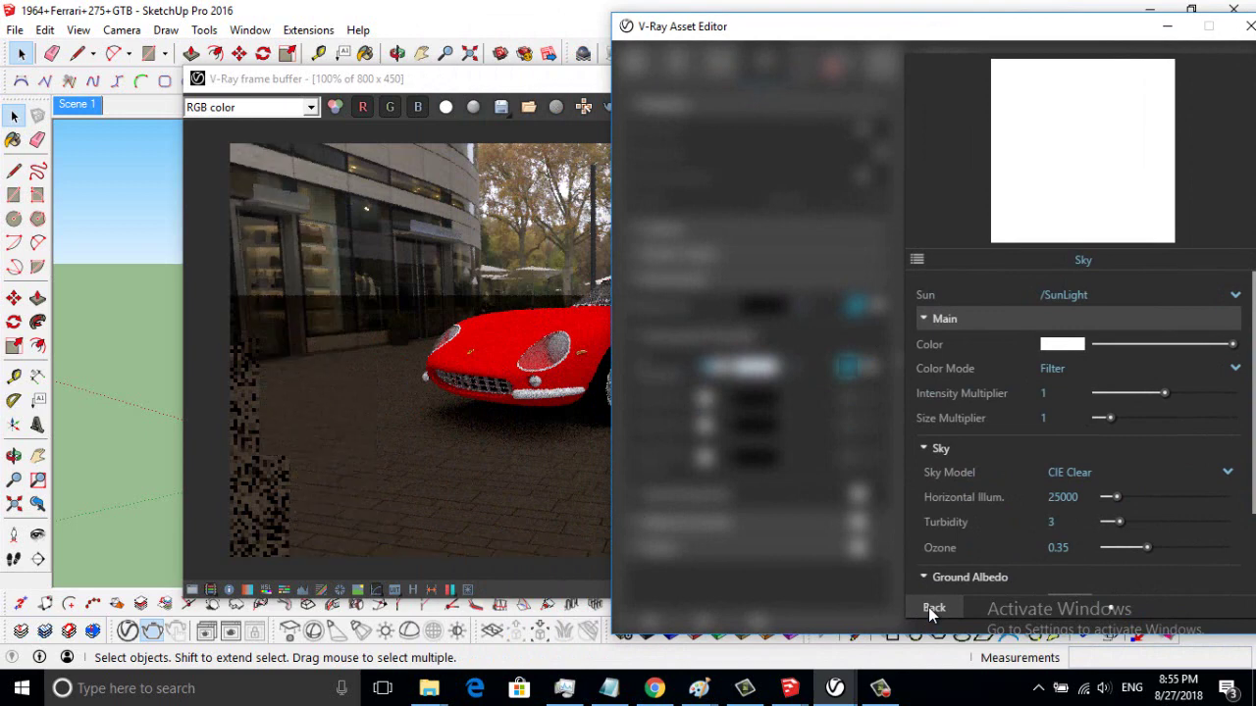
click(932, 608)
click(856, 306)
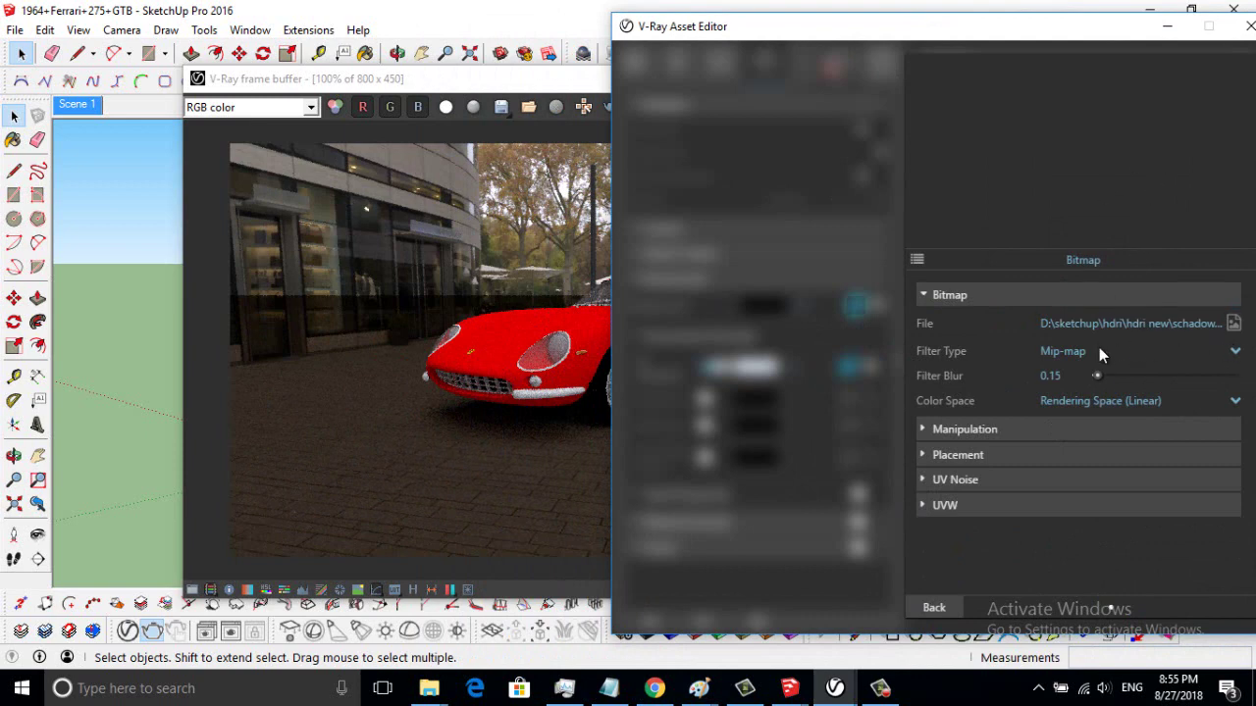
- Copy the Background texture and paste it as a copy into the GI skylight slot
click(932, 611)
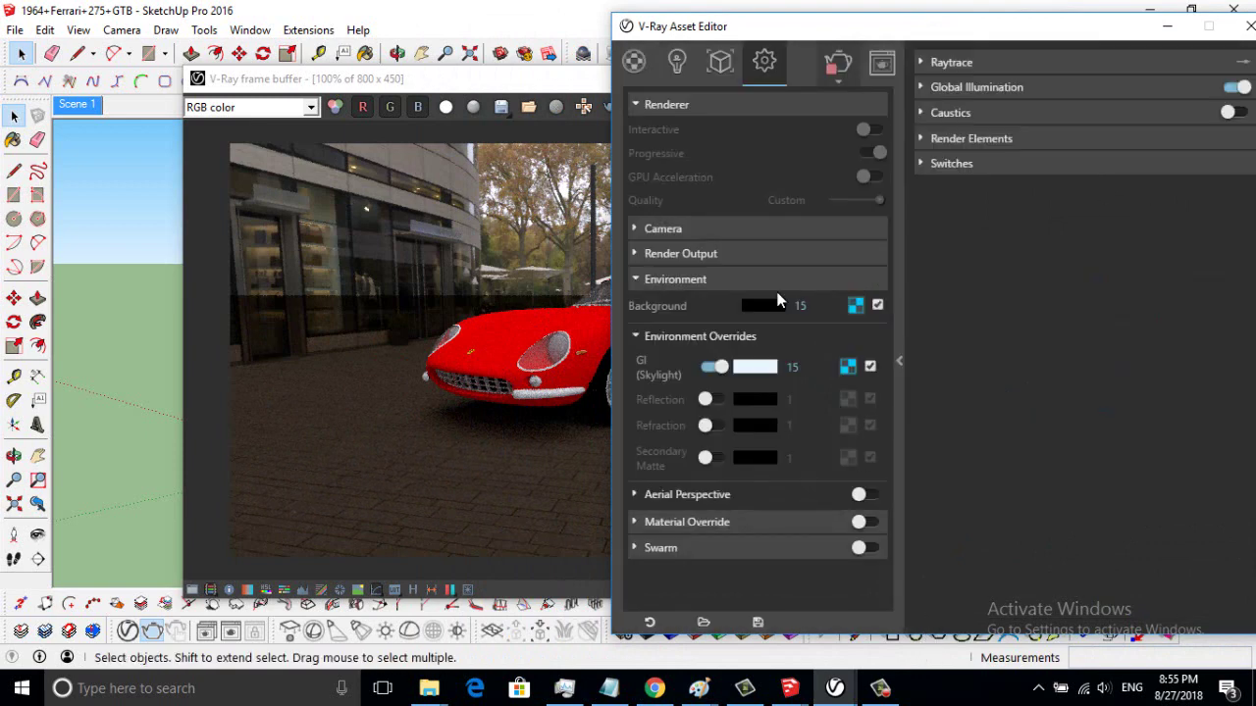
right_click(858, 312)
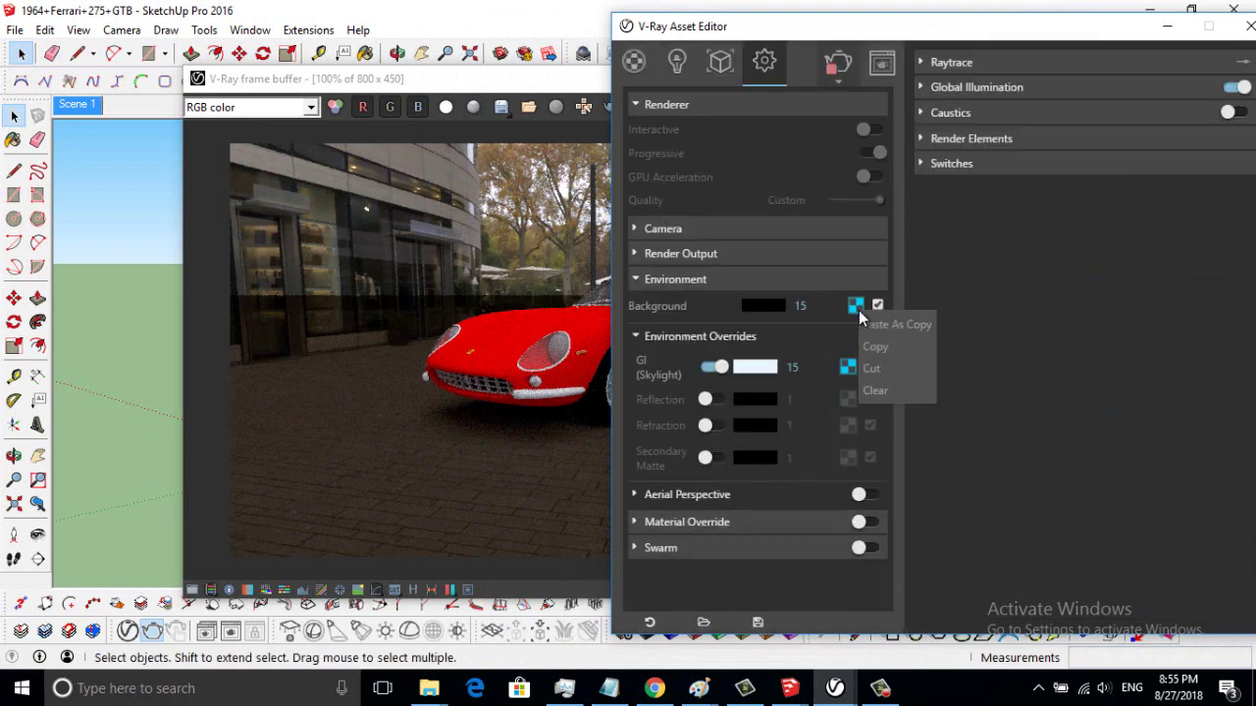
click(876, 338)
right_click(850, 368)
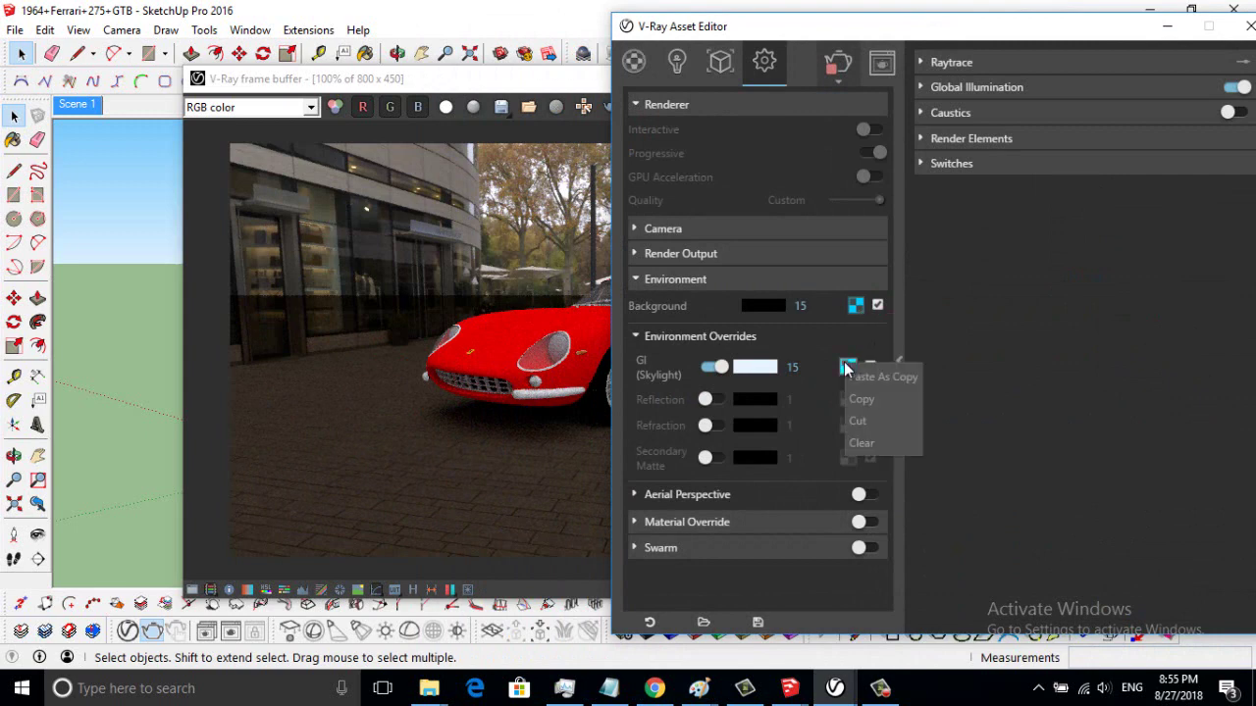
click(854, 378)
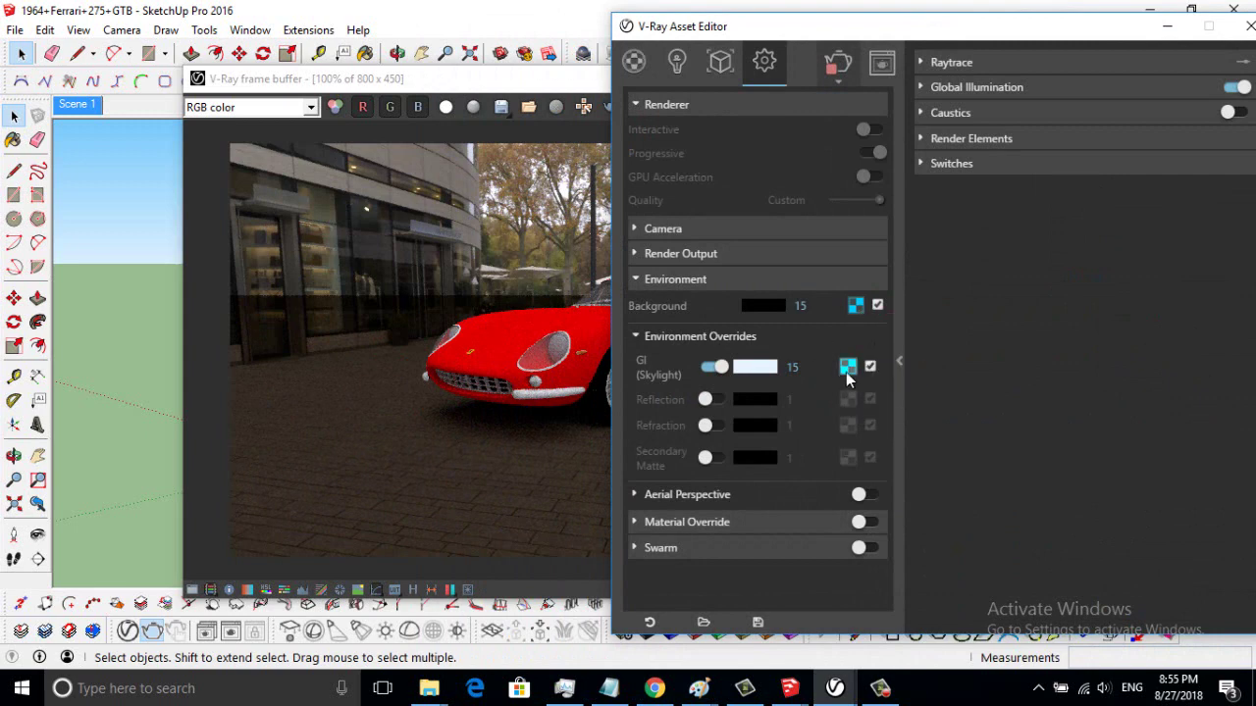
- Change the GI skylight texture type from Sky to Bitmap
click(812, 343)
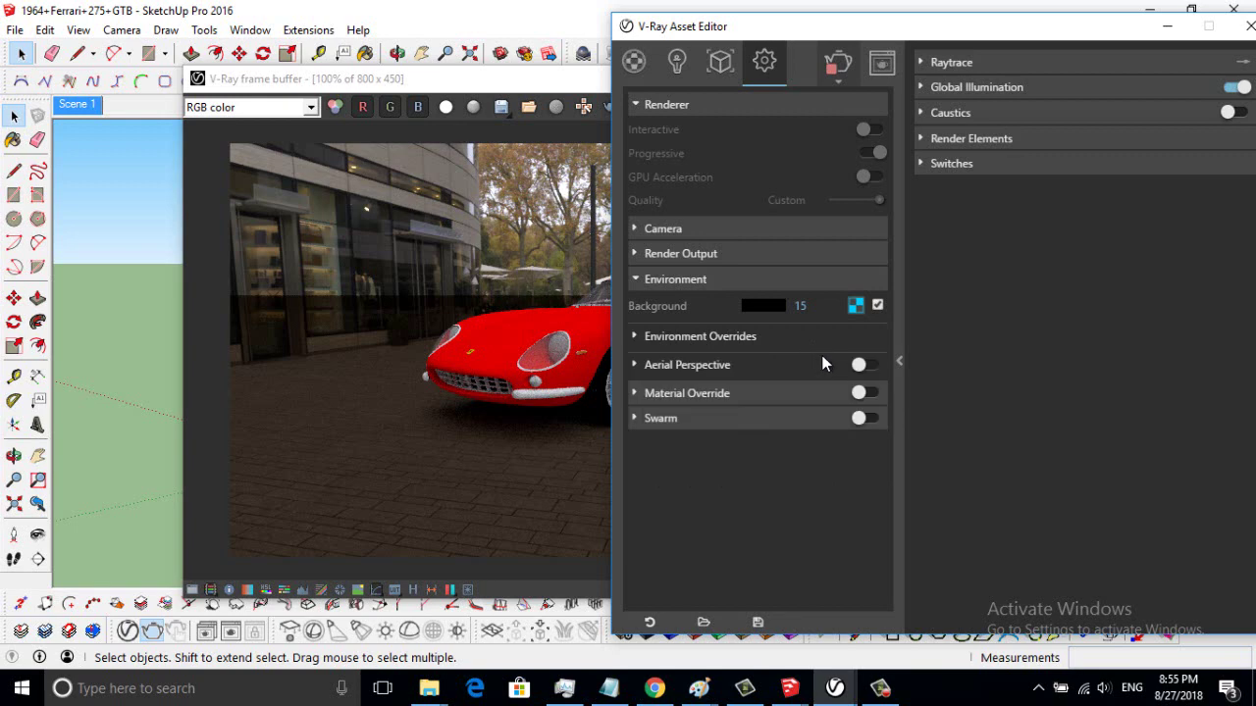
click(808, 340)
click(848, 367)
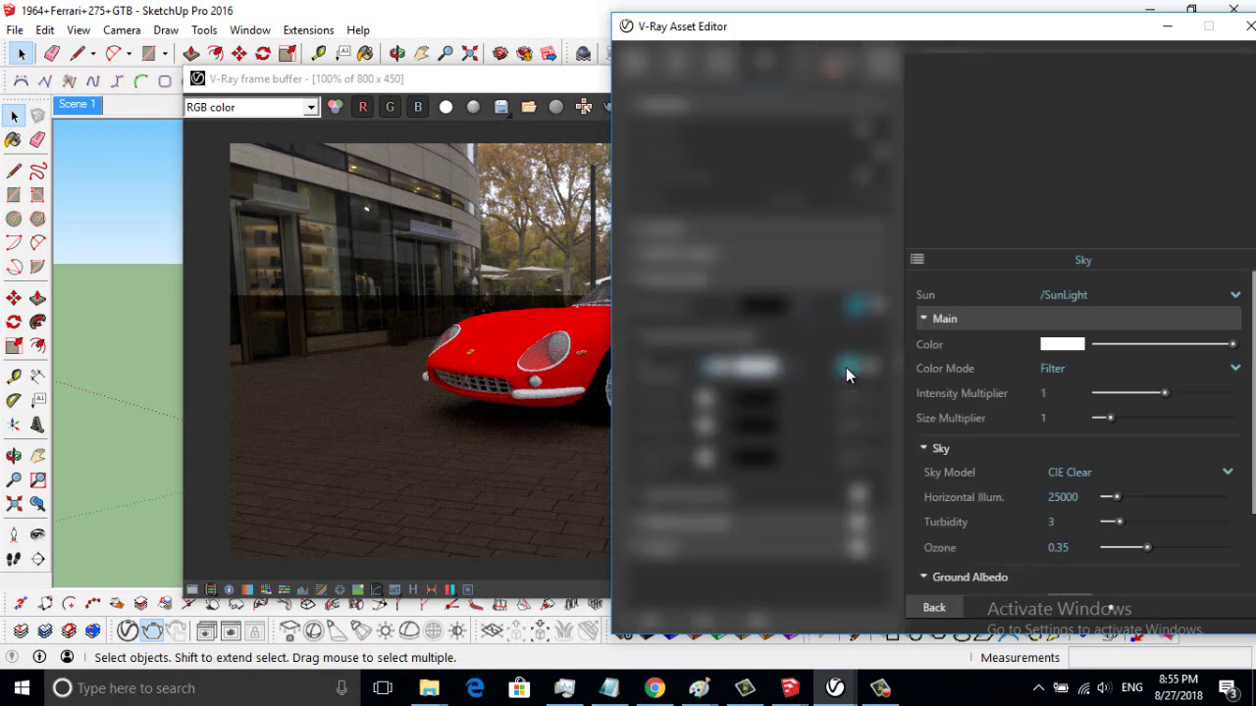
click(917, 260)
click(641, 118)
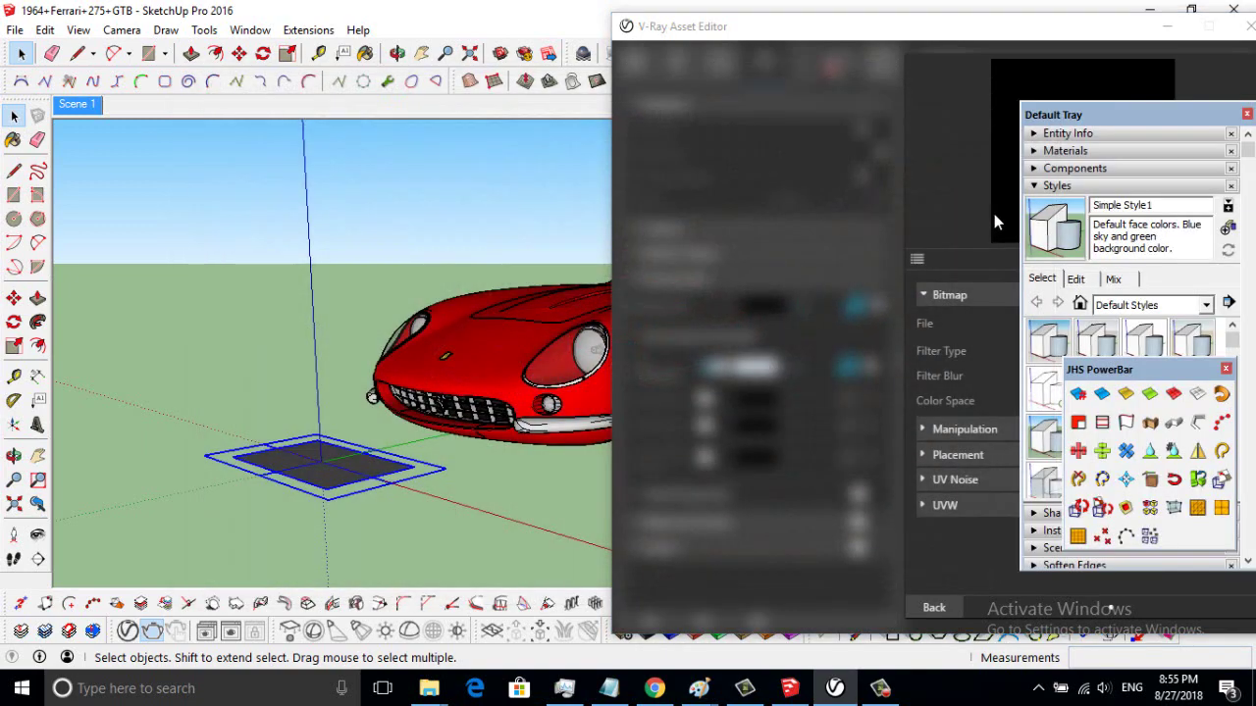
- Load schadowplatz_8k as the GI skylight bitmap and return to the main settings
drag(936, 61, 656, 93)
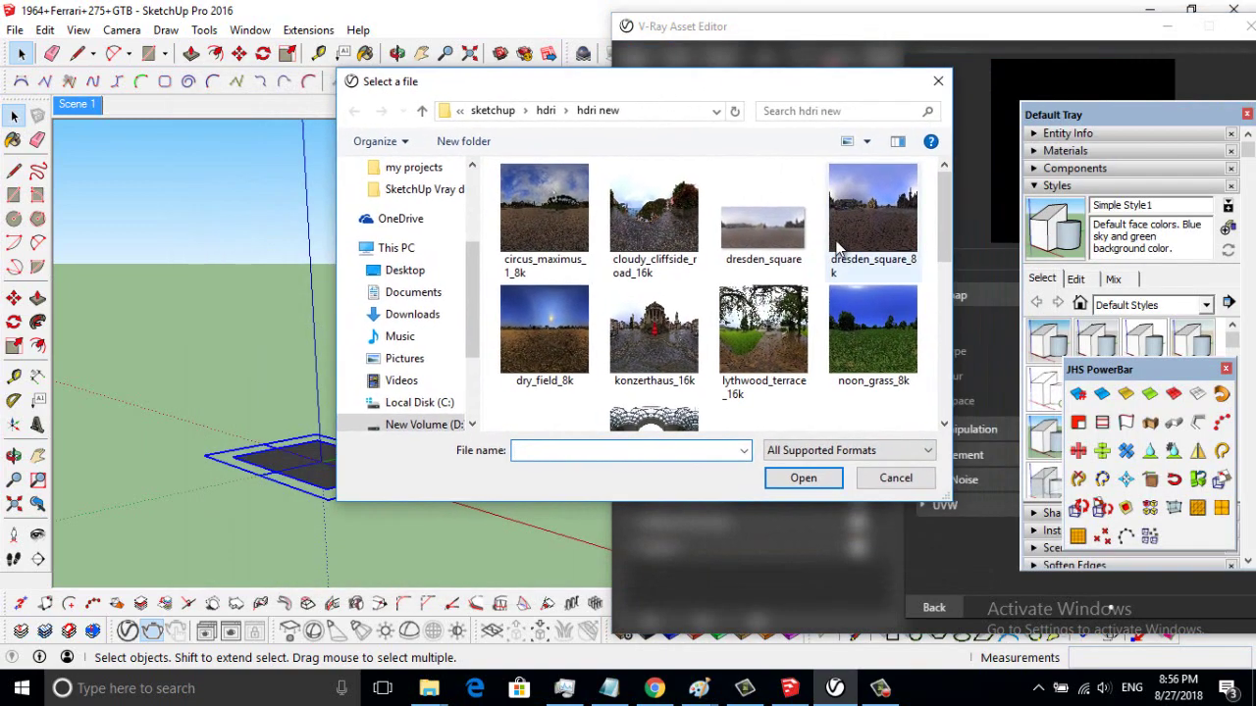
scroll(836, 247, down, 2)
scroll(823, 270, down, 1)
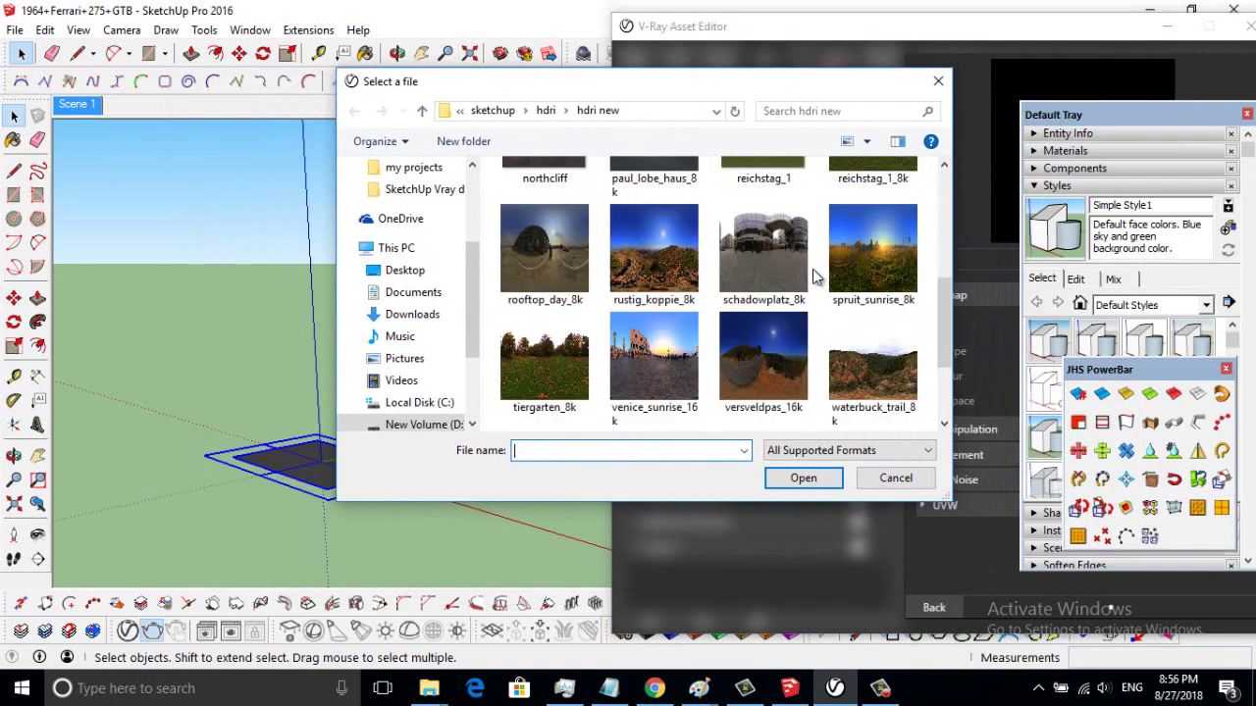
click(795, 270)
click(803, 478)
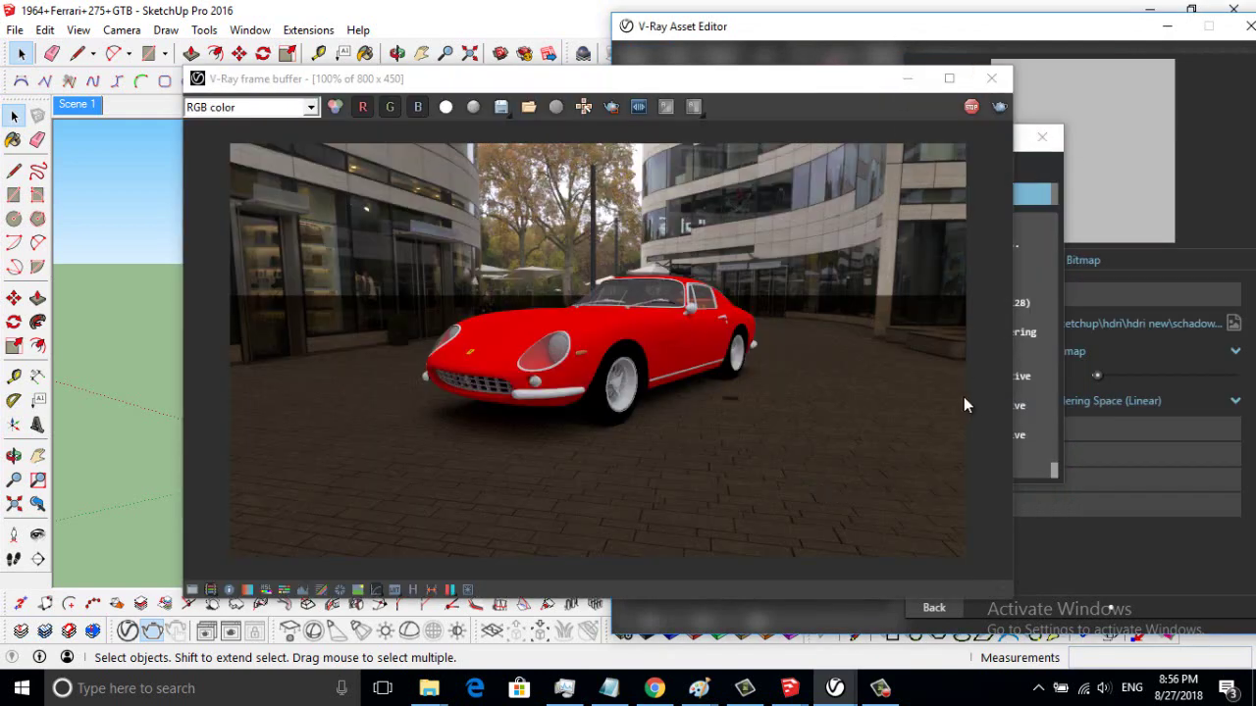
click(937, 610)
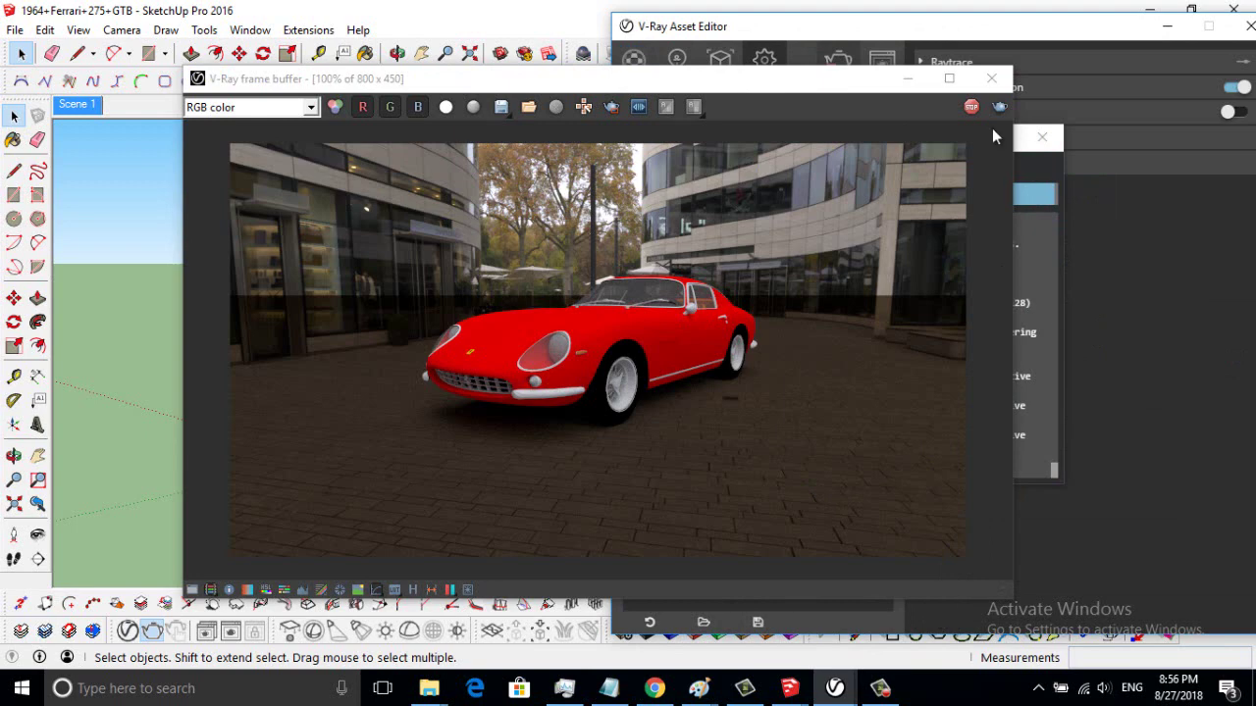
- Close the render progress window and move the frame buffer down and right
mouse_move(785, 80)
mouse_down()
mouse_move(772, 104)
mouse_move(691, 53)
mouse_up()
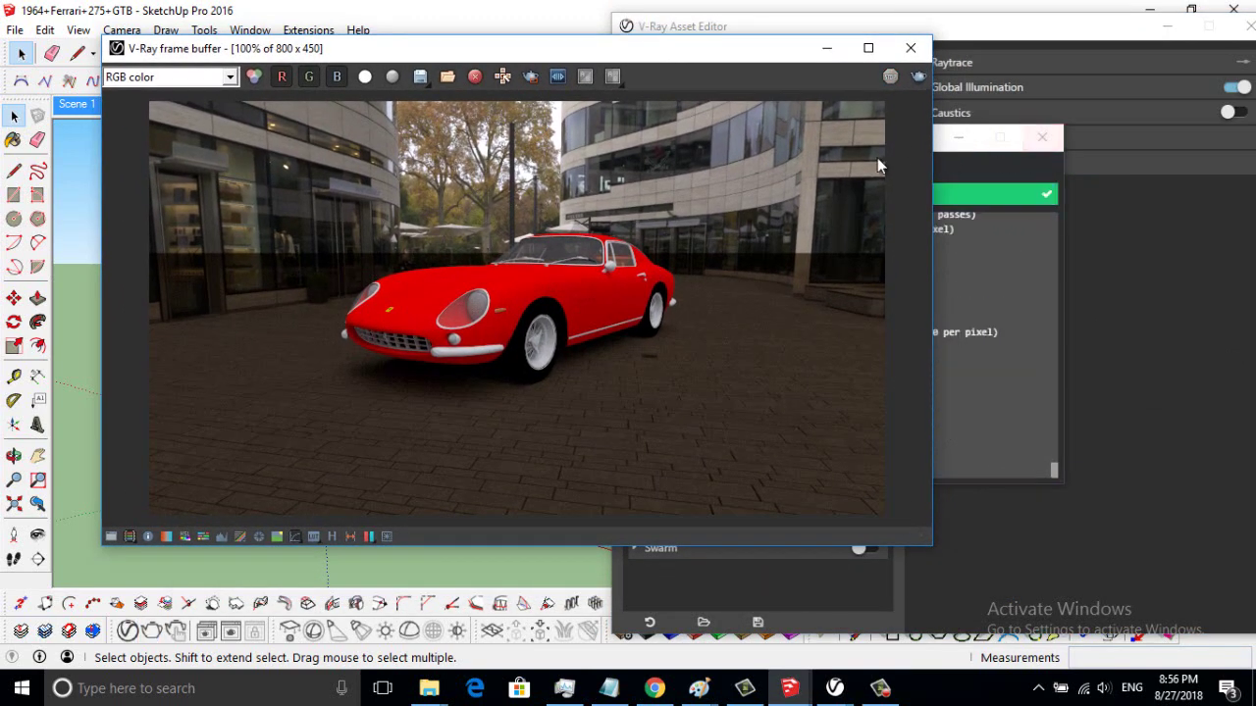
click(1042, 139)
click(1042, 139)
mouse_move(745, 51)
mouse_down()
mouse_move(930, 355)
mouse_move(818, 122)
mouse_up()
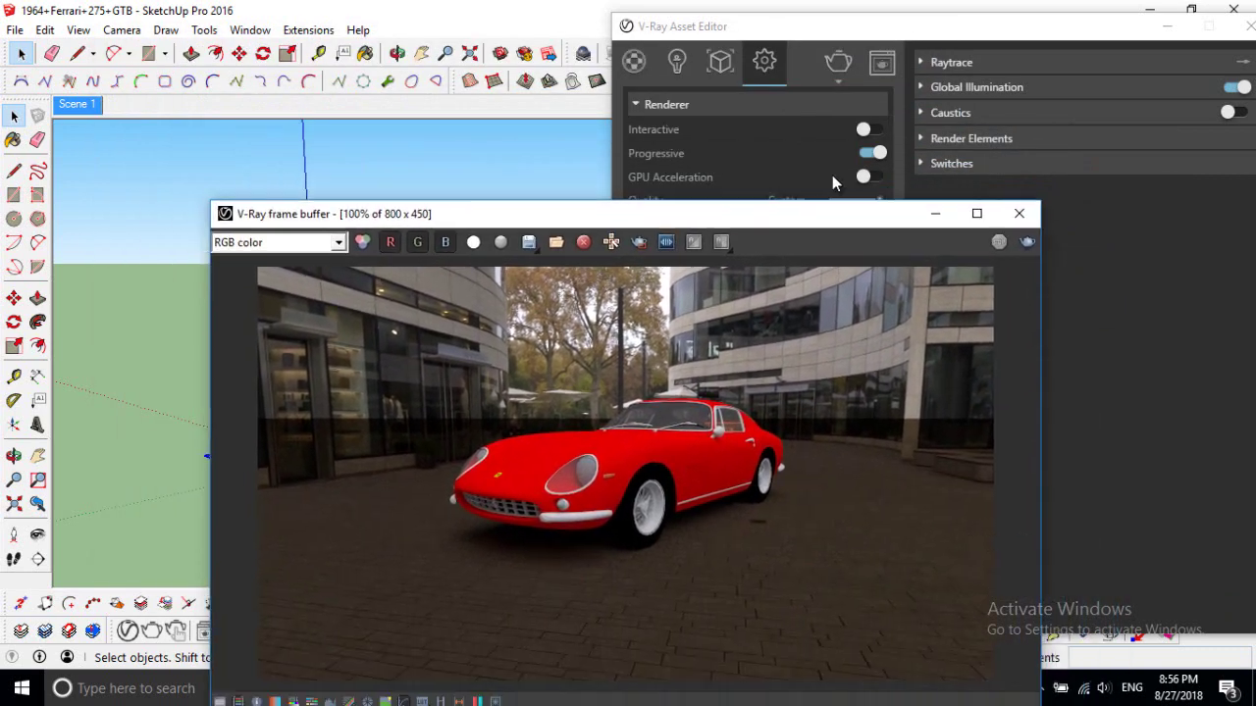
- Switch the GI HDRI's UVW generator from UVWGenChannel to UVWGenEnvironment (Spherical)
click(878, 217)
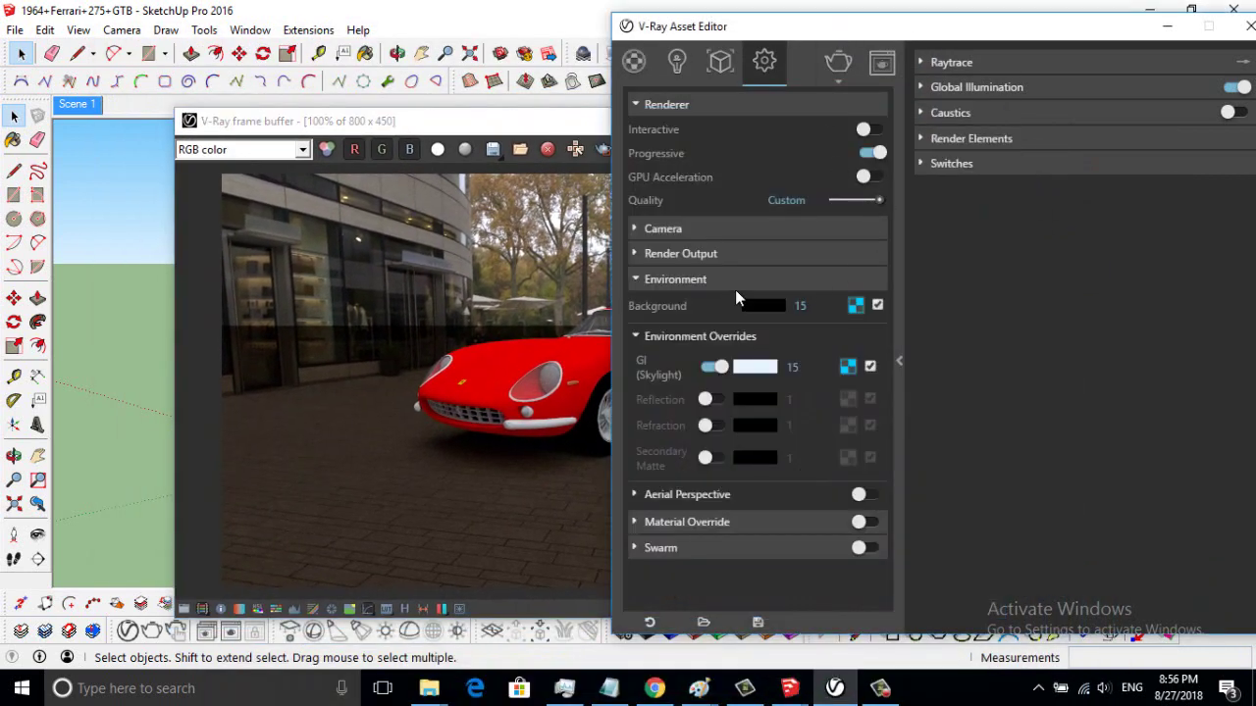
click(847, 367)
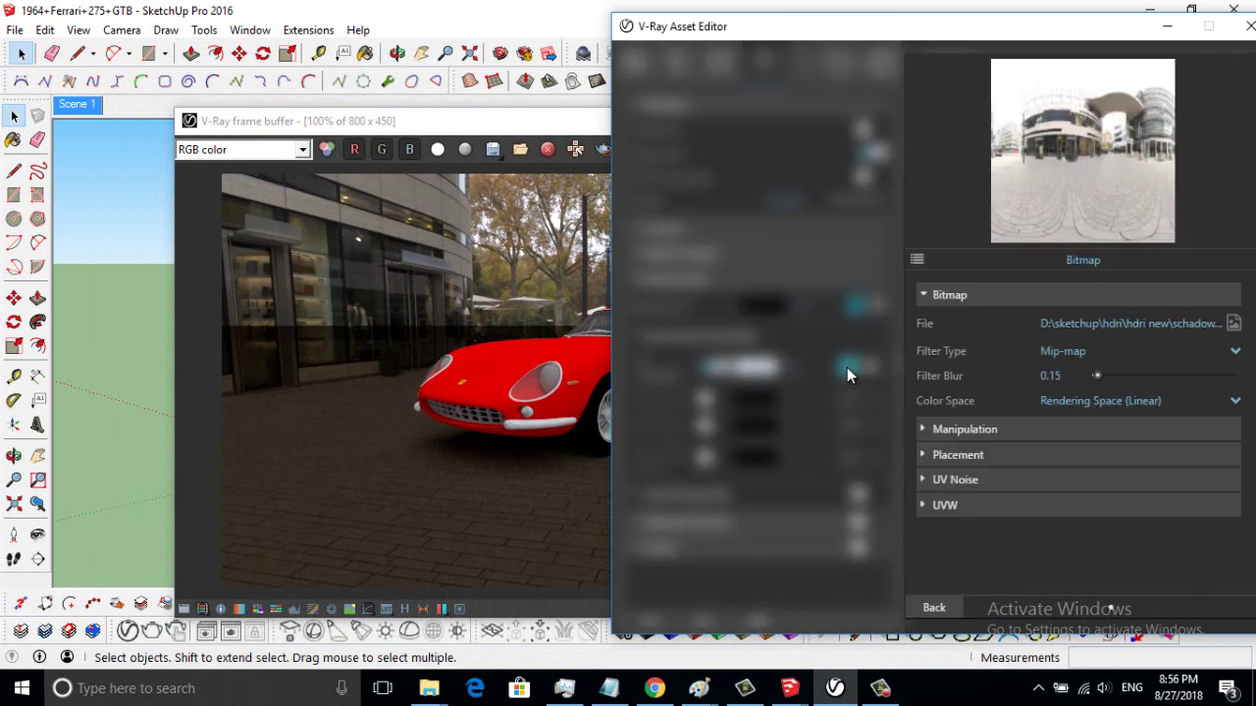
click(1016, 505)
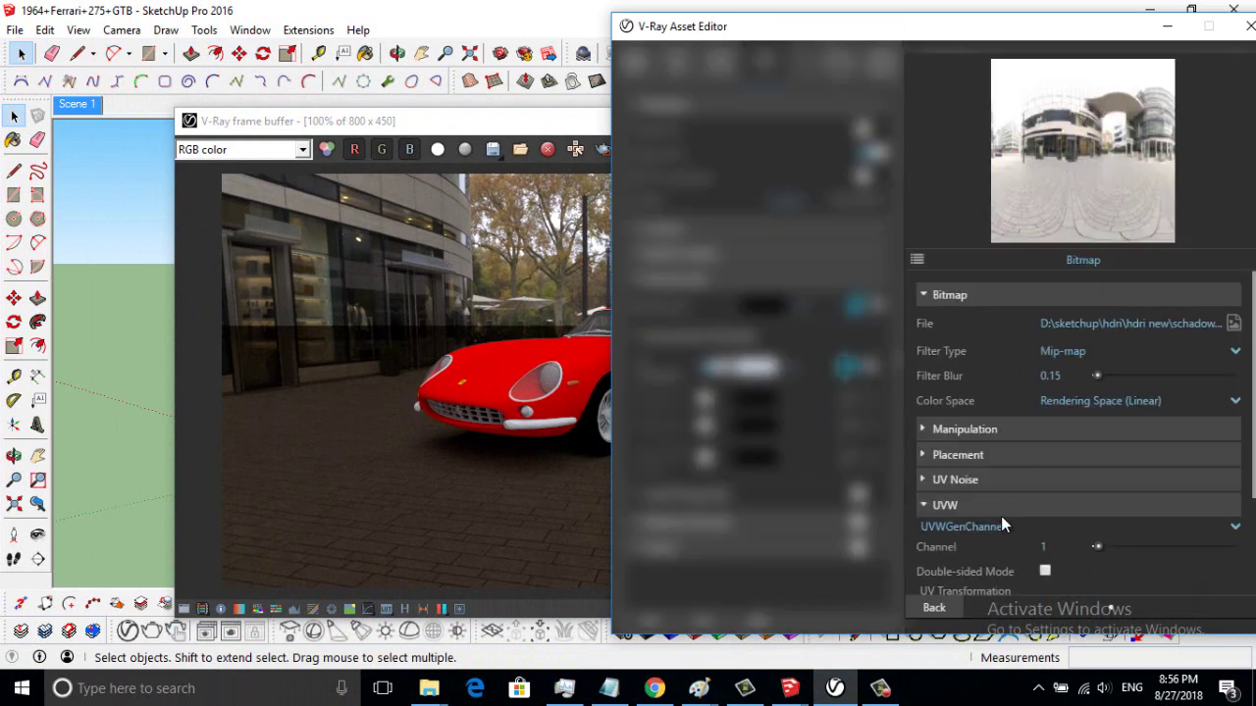
scroll(1001, 516, down, 2)
click(1226, 438)
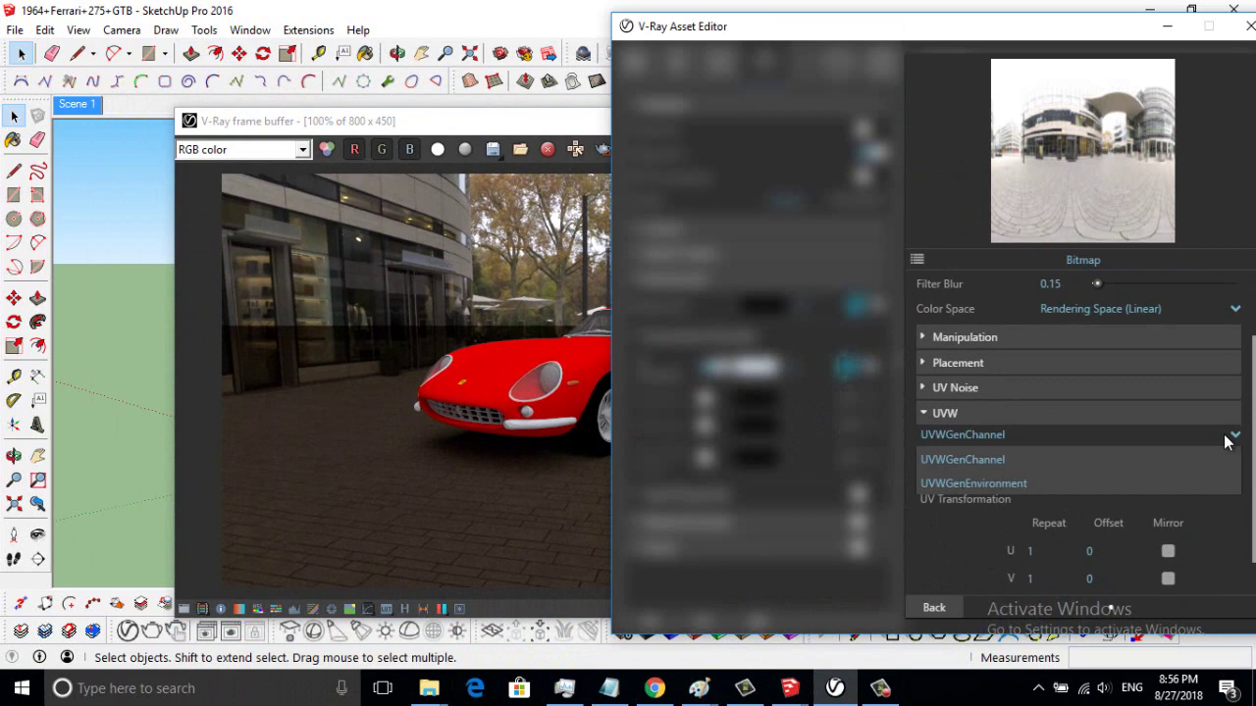
click(960, 481)
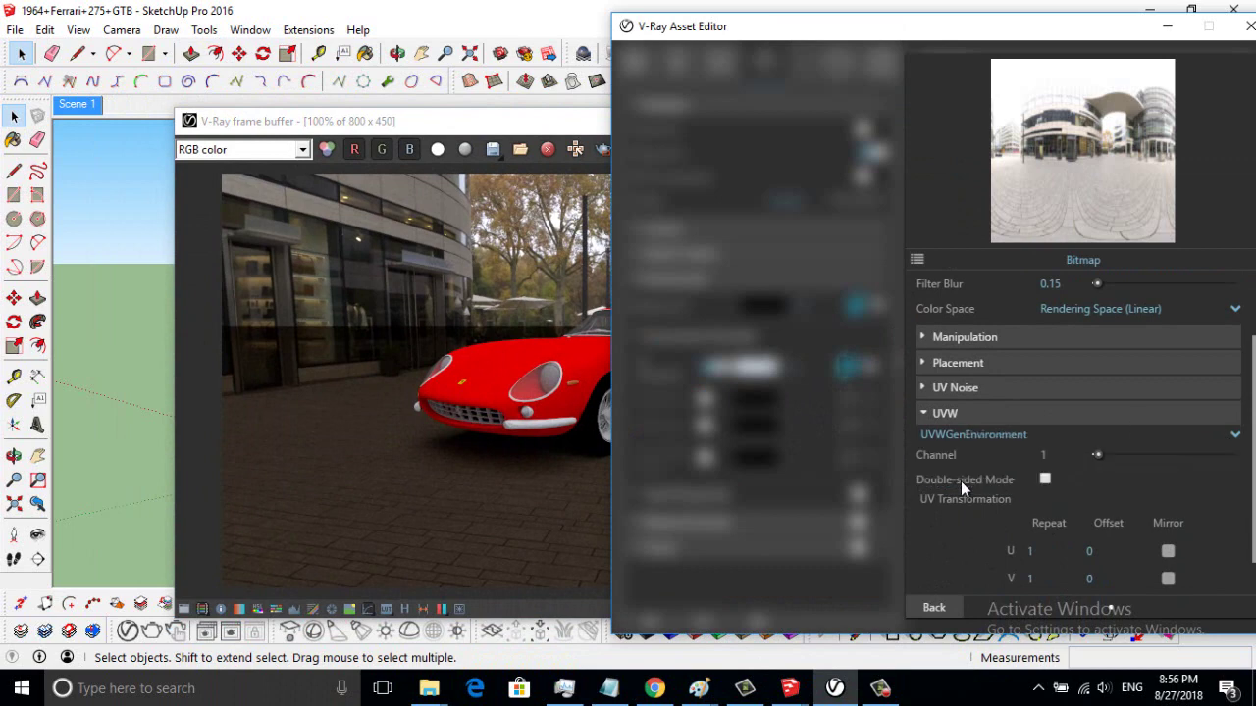
click(932, 608)
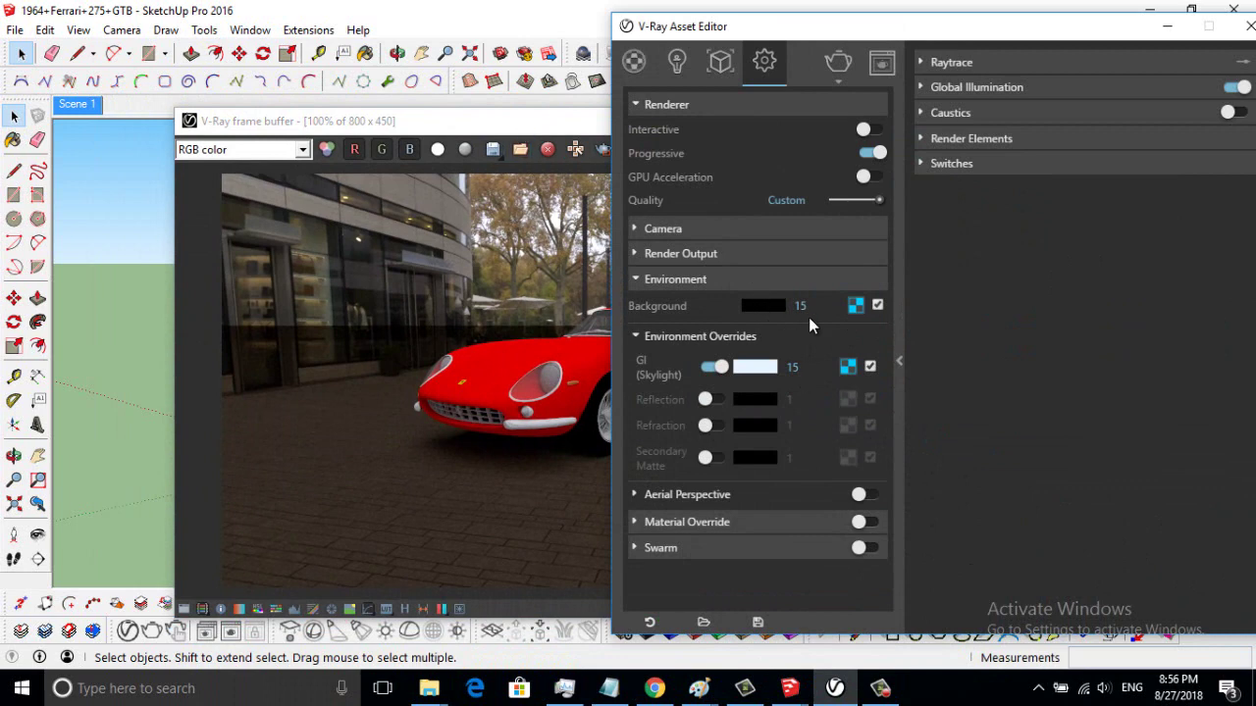
- Render the red Ferrari again under the spherical HDRI lighting in the frame buffer
click(579, 126)
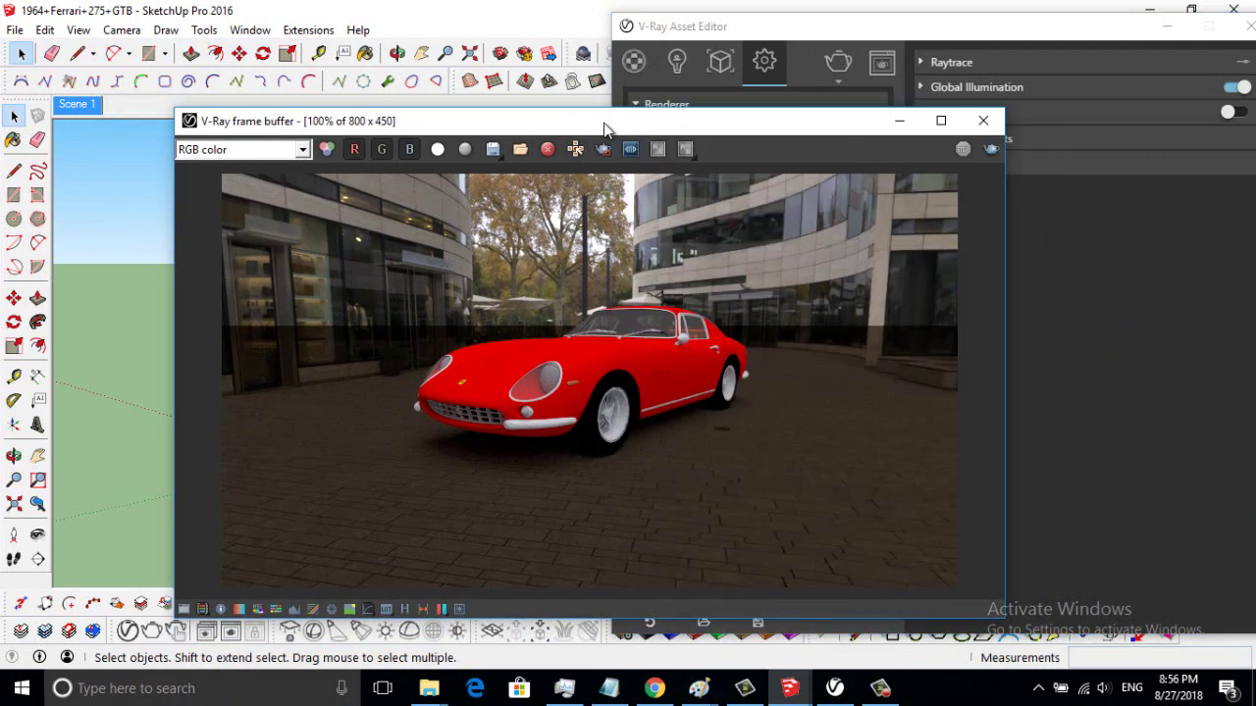
drag(604, 128, 610, 77)
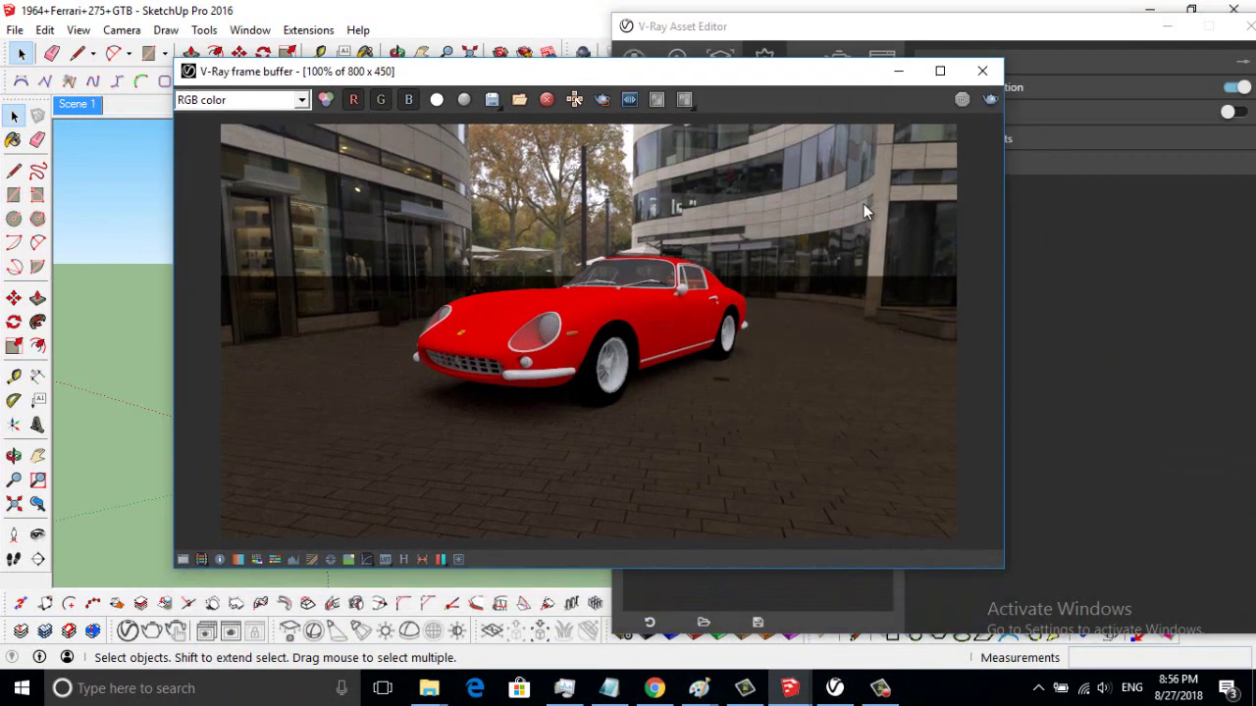
click(989, 101)
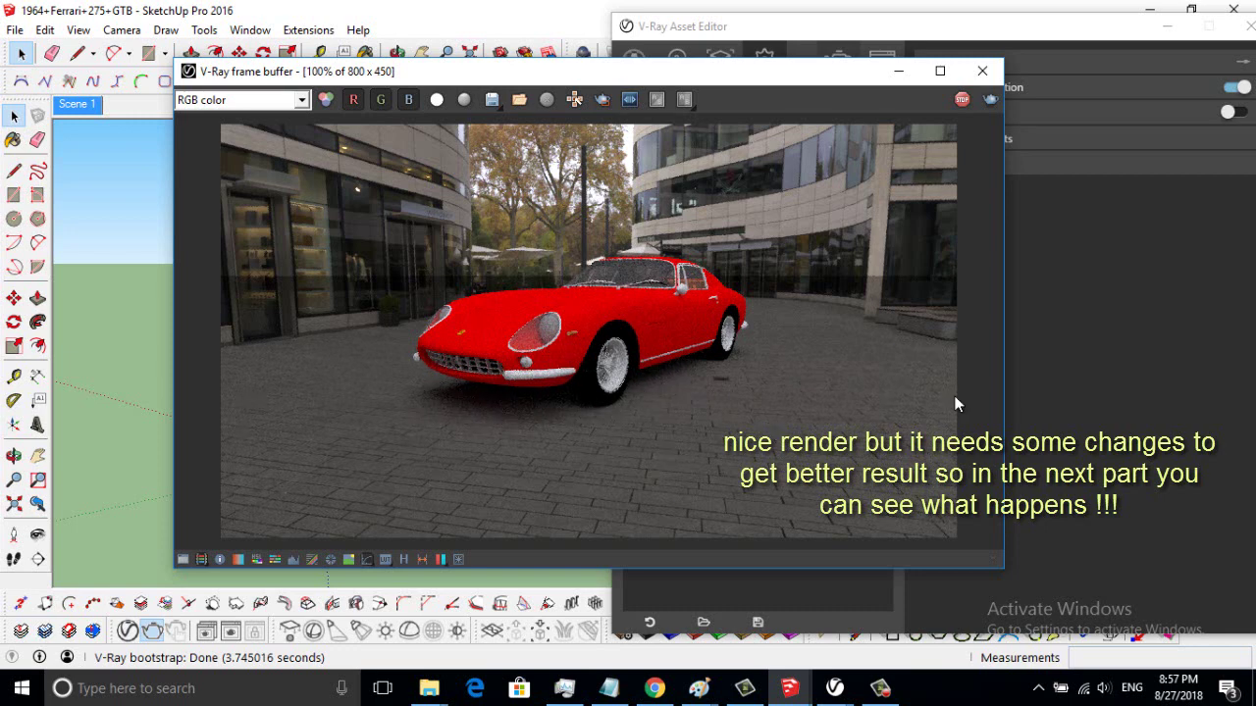
drag(828, 81, 905, 103)
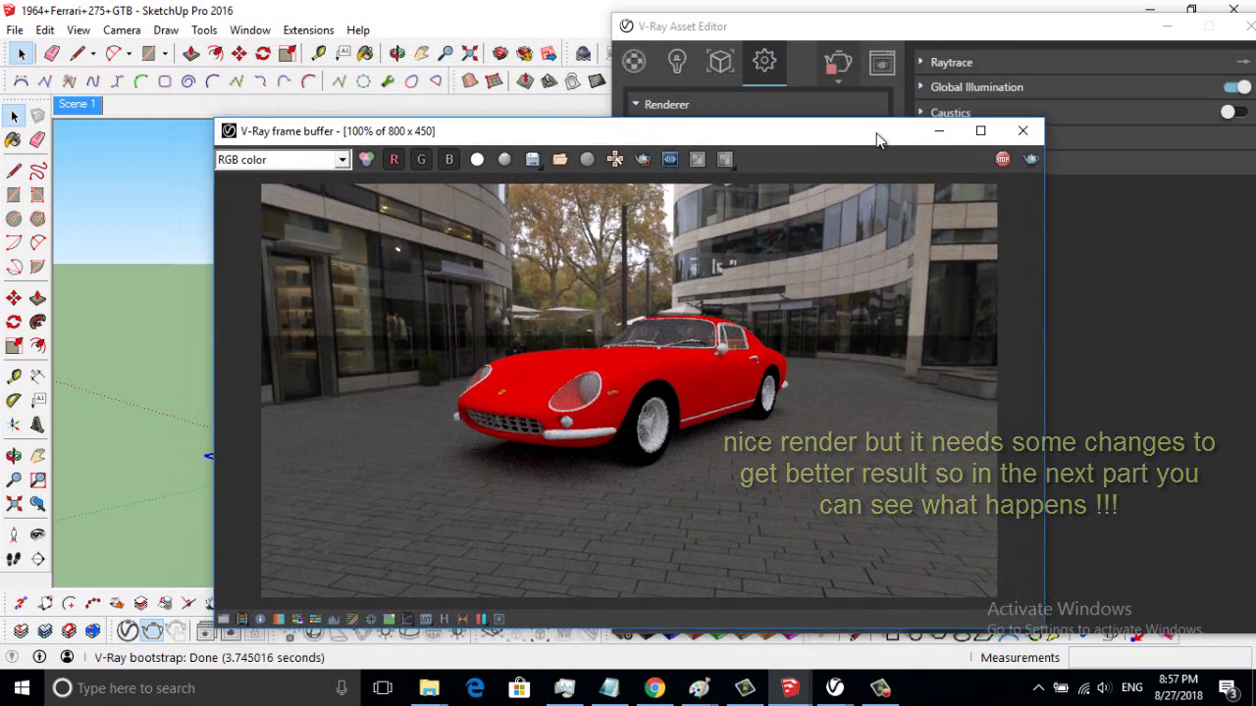